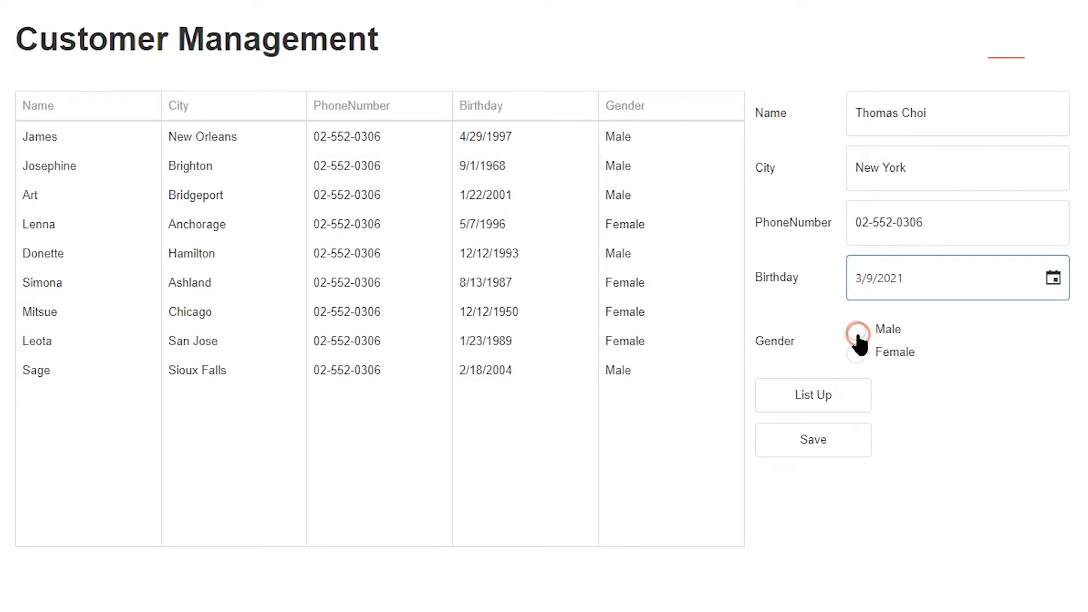
In the preview, choose Male as the gender and save the new customer.
{"action": "left_click", "coordinate": [858, 335]}
{"action": "left_click", "coordinate": [857, 446]}
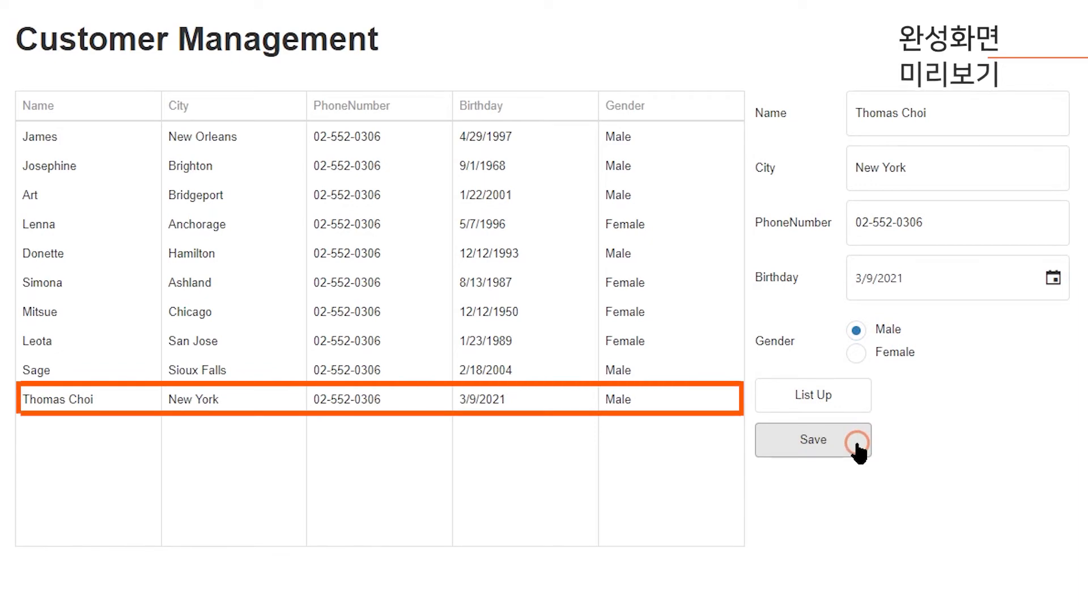
Close the preview and return to the ManaWForm designer.
{"action": "left_click", "coordinate": [22, 358]}
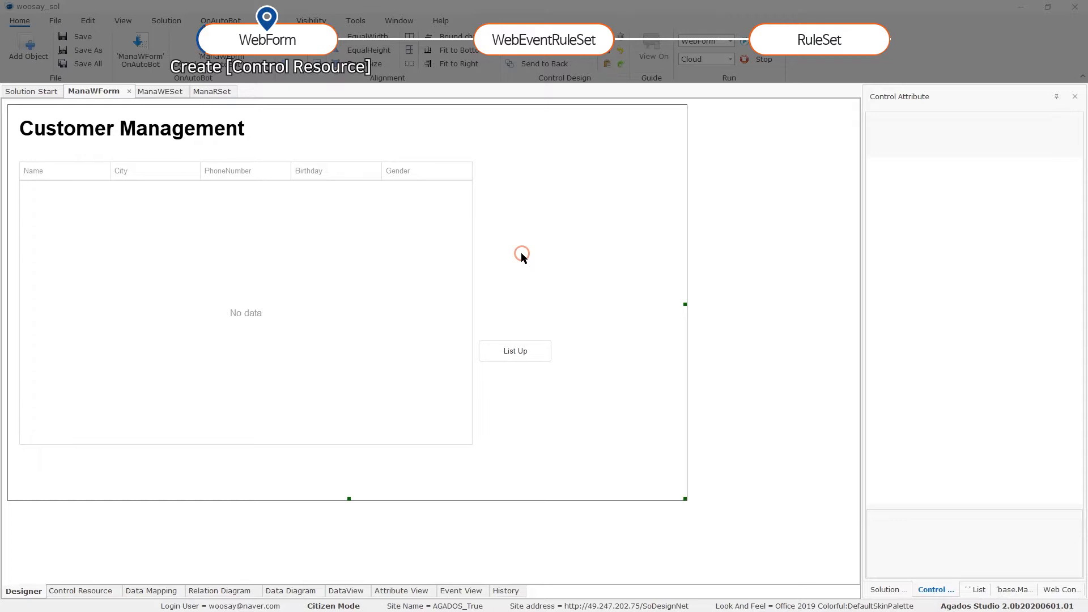
In Control Resource, add a WebViewDataSetBind and rename it SingleWVData.
{"action": "left_click", "coordinate": [89, 591]}
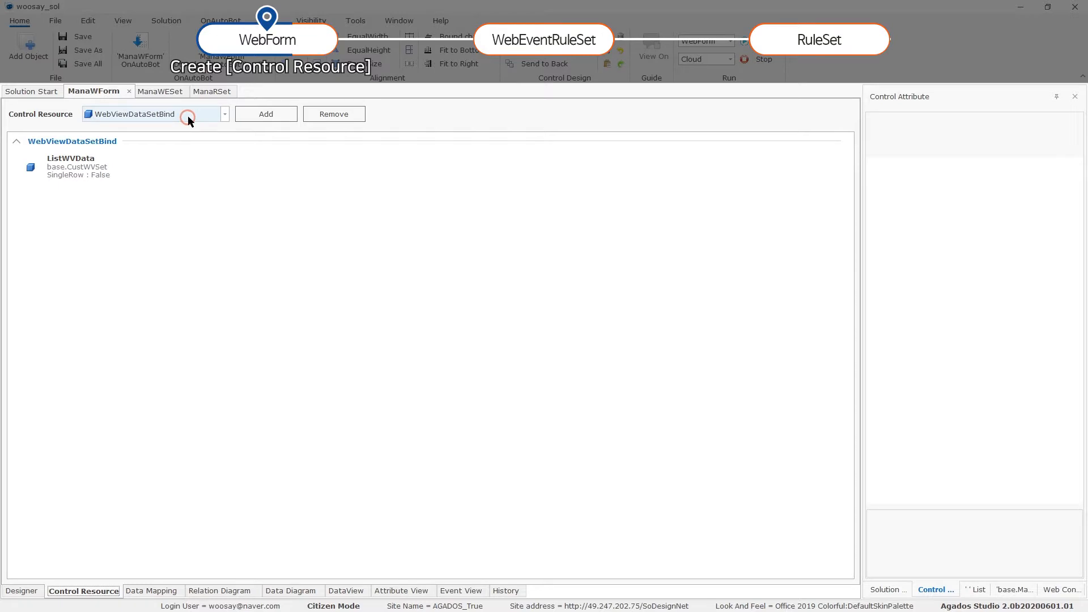
{"action": "left_click", "coordinate": [253, 114]}
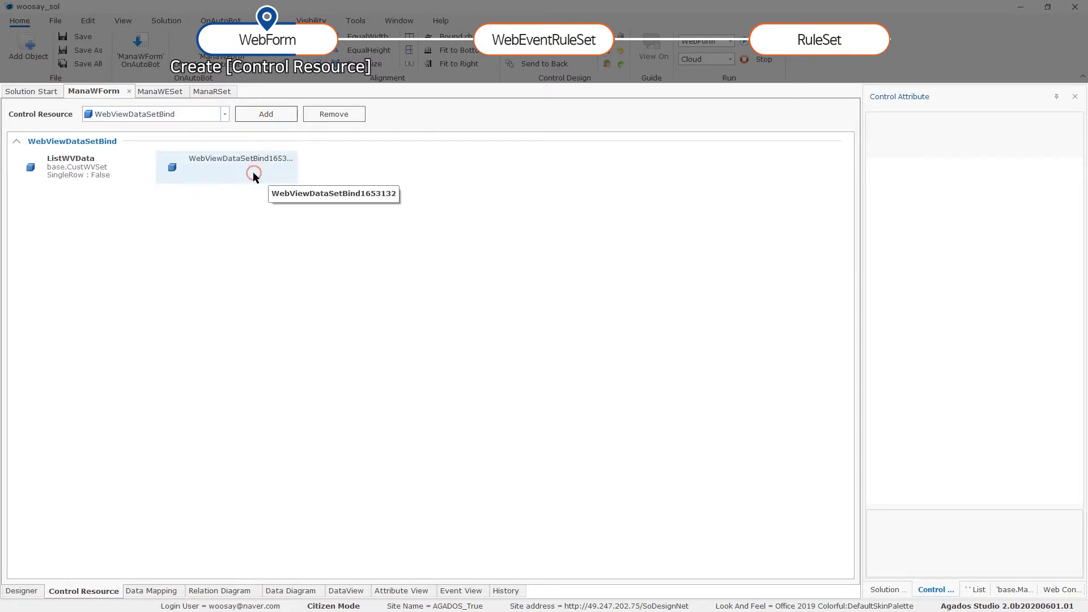
{"action": "left_click", "coordinate": [253, 172]}
{"action": "left_click", "coordinate": [878, 145]}
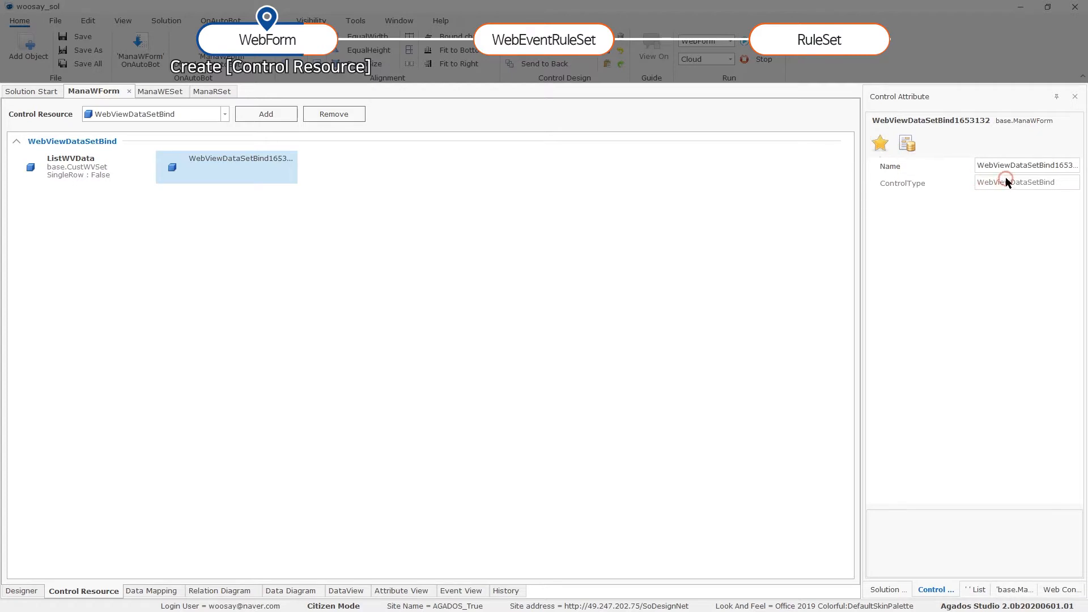
{"action": "left_click", "coordinate": [1039, 167]}
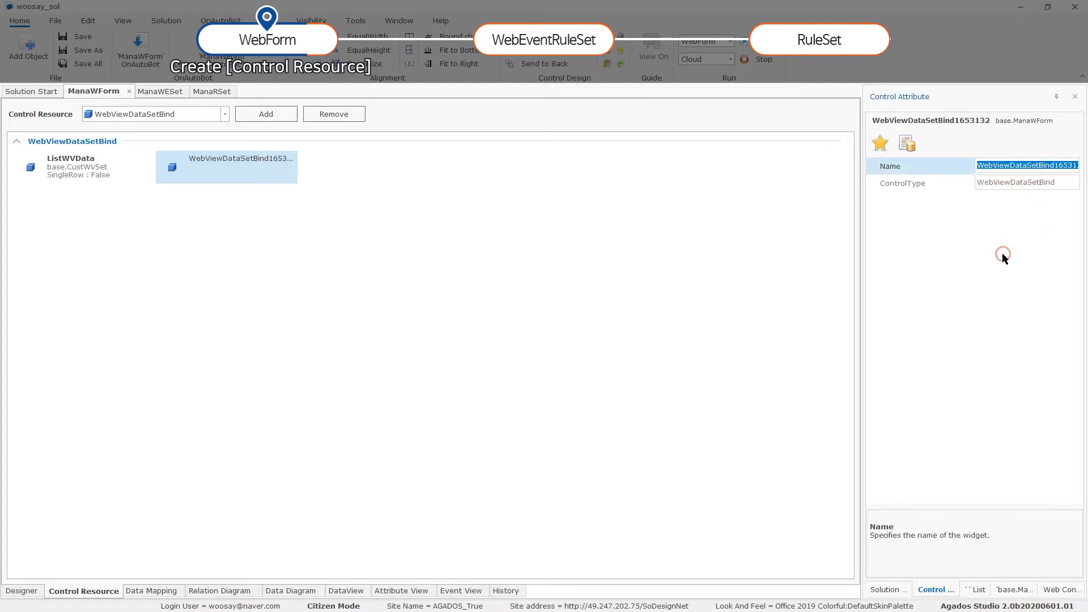
{"action": "type", "text": "SingleWVData"}
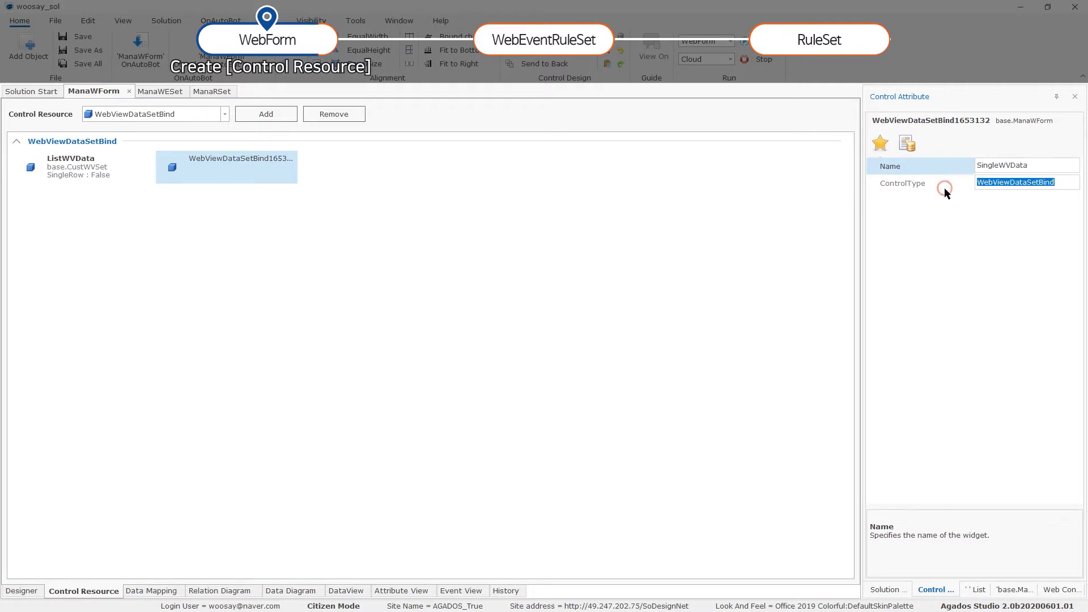
{"action": "left_click", "coordinate": [945, 188]}
Set SingleWVData's SingleRow to True and its data set to base.CustWVSet.
{"action": "left_click", "coordinate": [907, 144]}
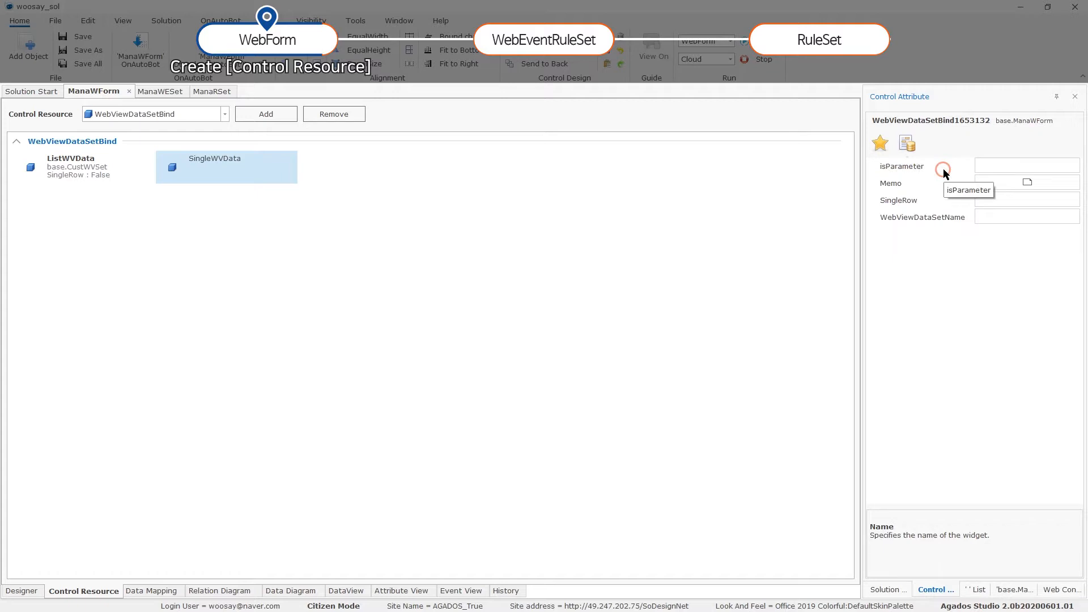
{"action": "left_click", "coordinate": [1067, 201]}
{"action": "left_click", "coordinate": [1074, 200]}
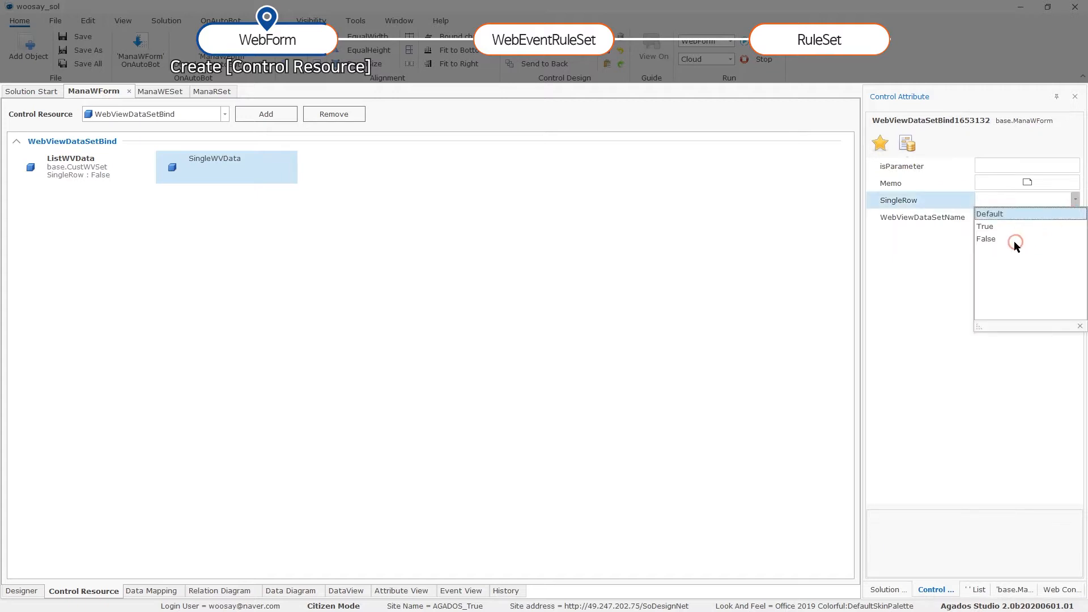
{"action": "left_click", "coordinate": [986, 226]}
{"action": "left_click", "coordinate": [1000, 204]}
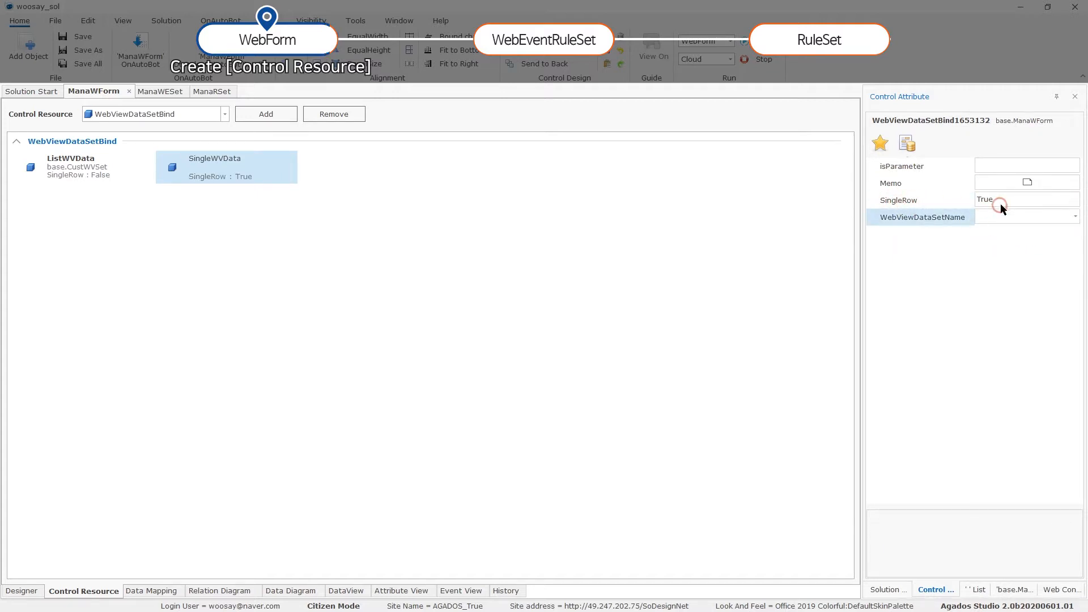
{"action": "left_click", "coordinate": [1075, 216]}
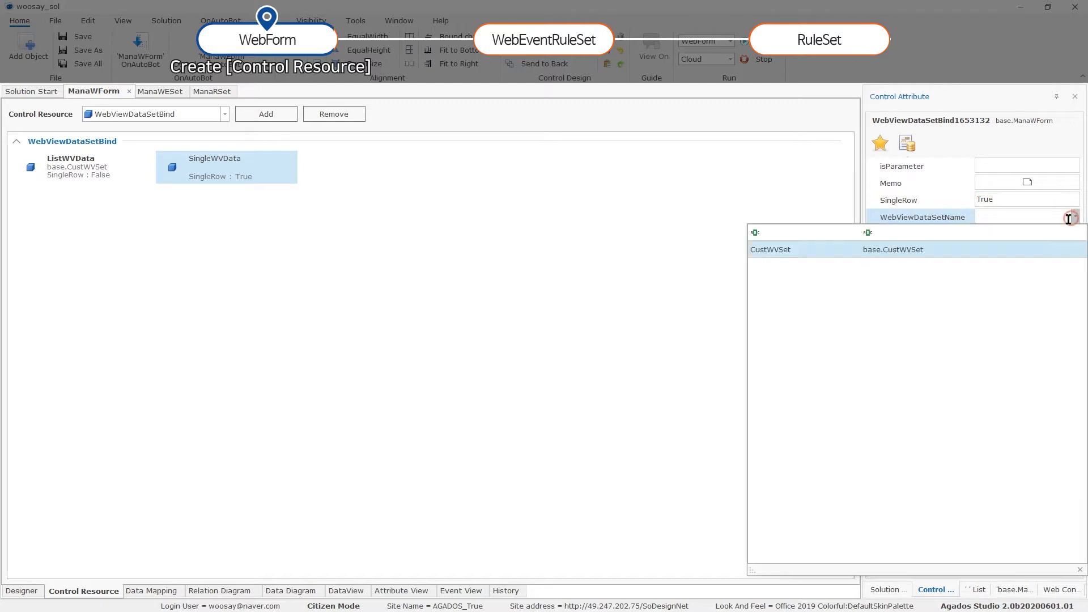
{"action": "left_click", "coordinate": [914, 253]}
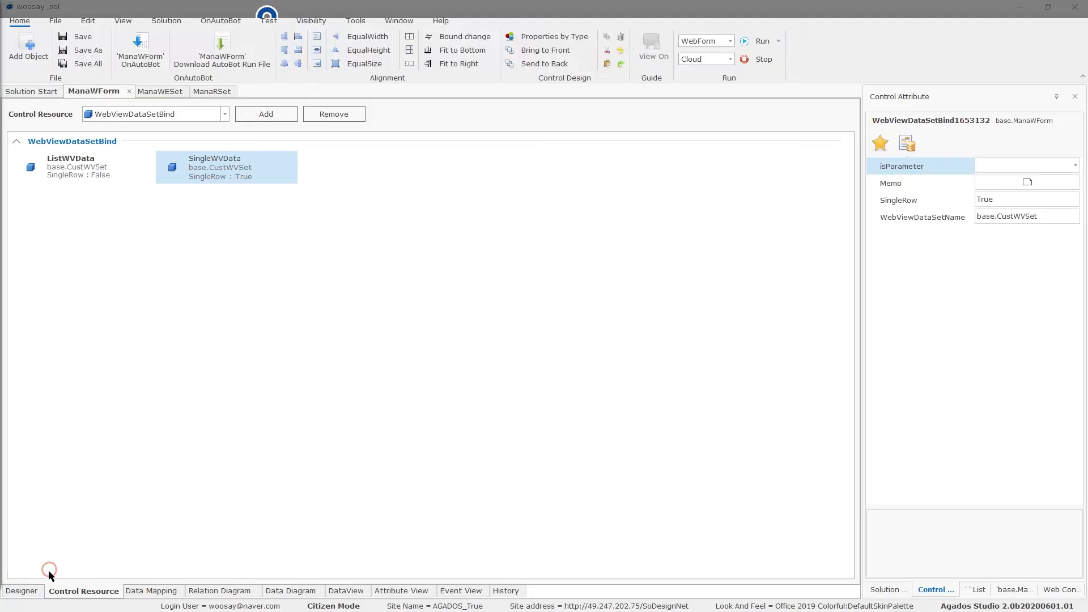
{"action": "left_click", "coordinate": [21, 591]}
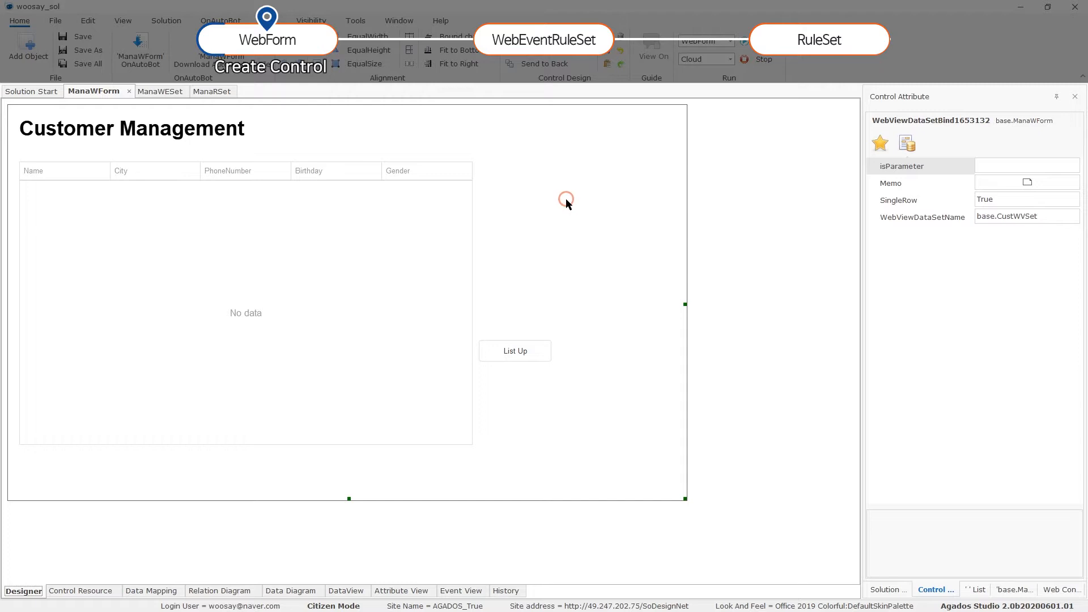
Draw three WebTextBox controls stacked in a column beside the customer grid.
{"action": "left_click", "coordinate": [612, 249]}
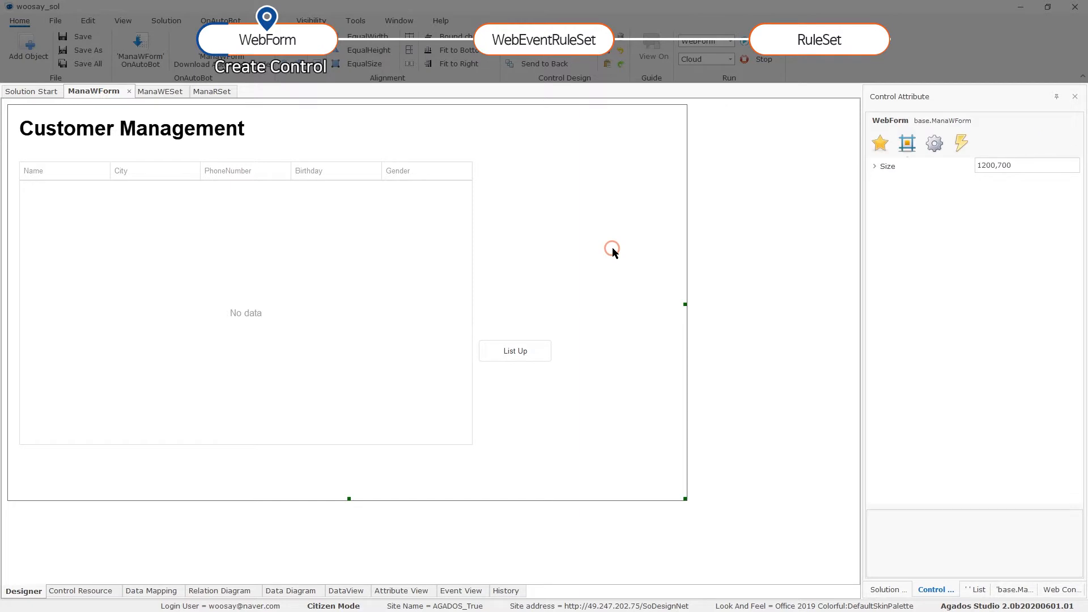
{"action": "key", "text": "ctrl+alt+x"}
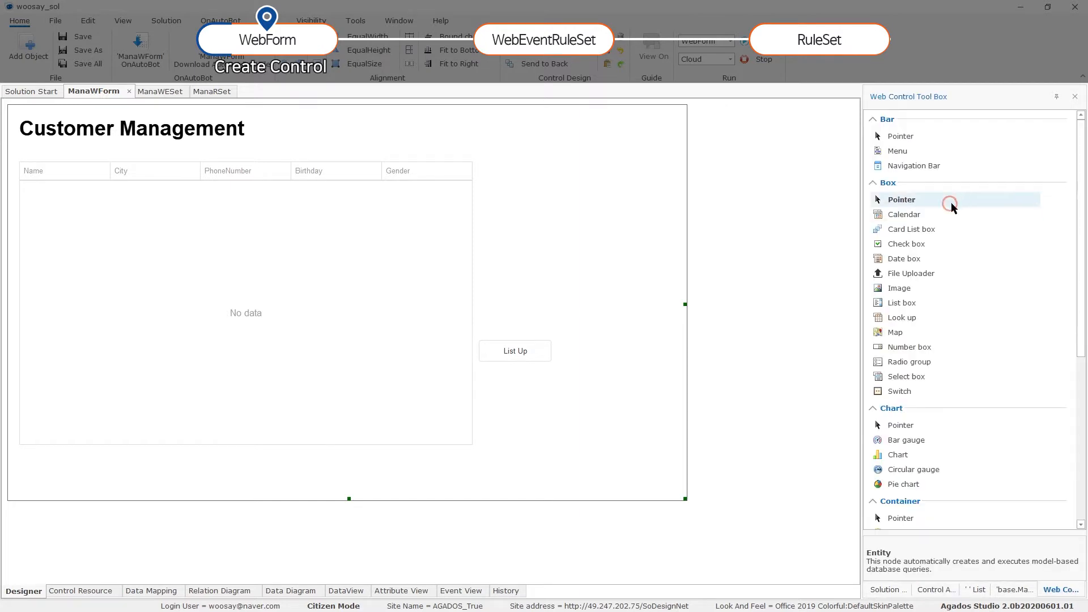
{"action": "scroll", "coordinate": [948, 323], "scroll_direction": "down", "scroll_amount": 5}
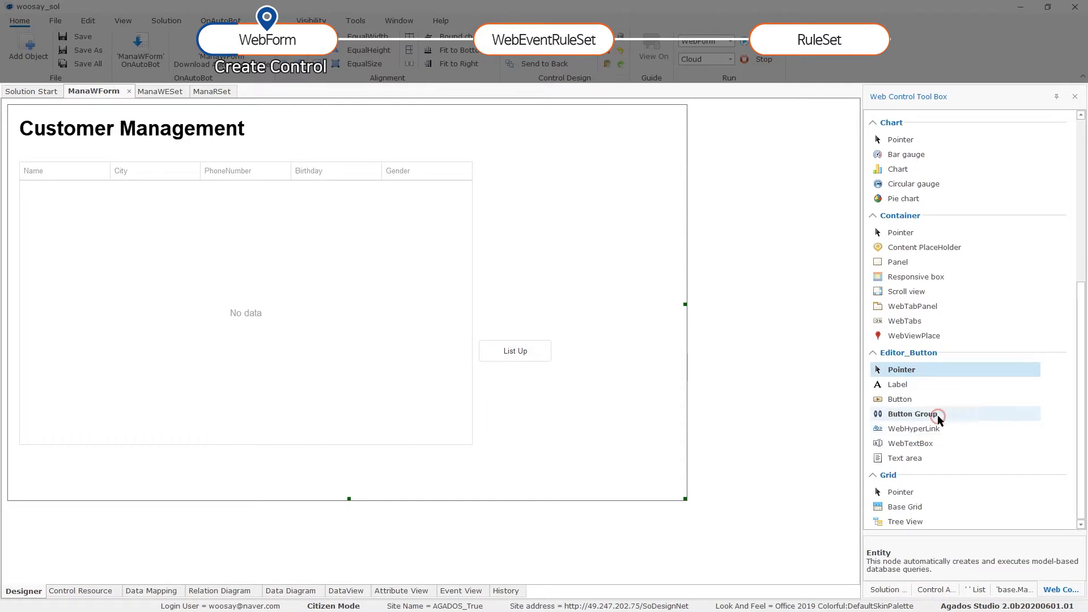
{"action": "left_click", "coordinate": [939, 446]}
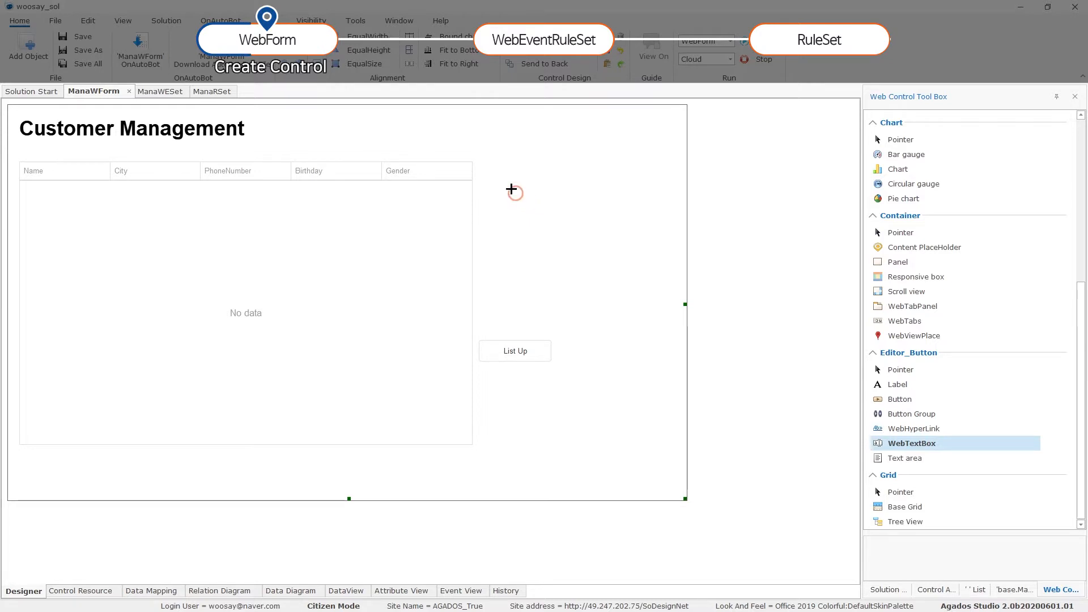
{"action": "left_click_drag", "start_coordinate": [479, 165], "coordinate": [672, 190]}
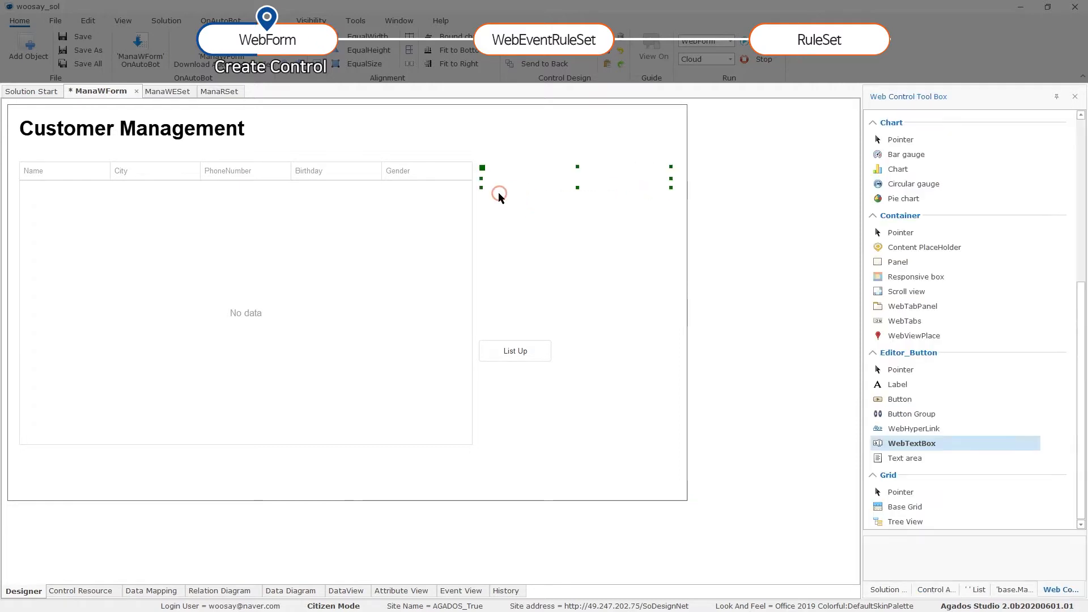
{"action": "left_click", "coordinate": [505, 215]}
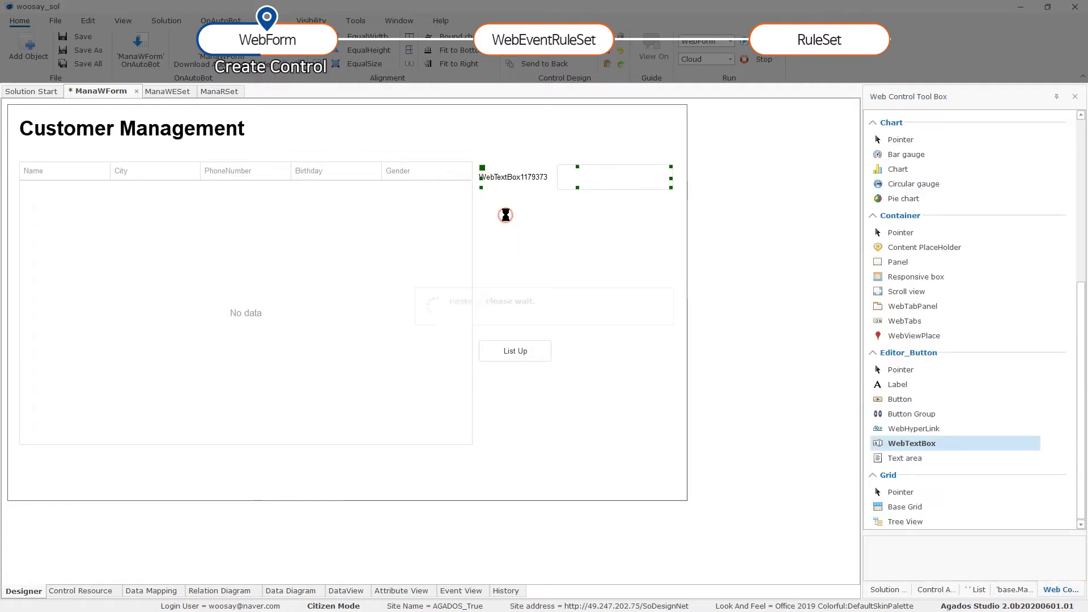
{"action": "left_click_drag", "start_coordinate": [480, 180], "coordinate": [489, 226]}
{"action": "left_click", "coordinate": [522, 309]}
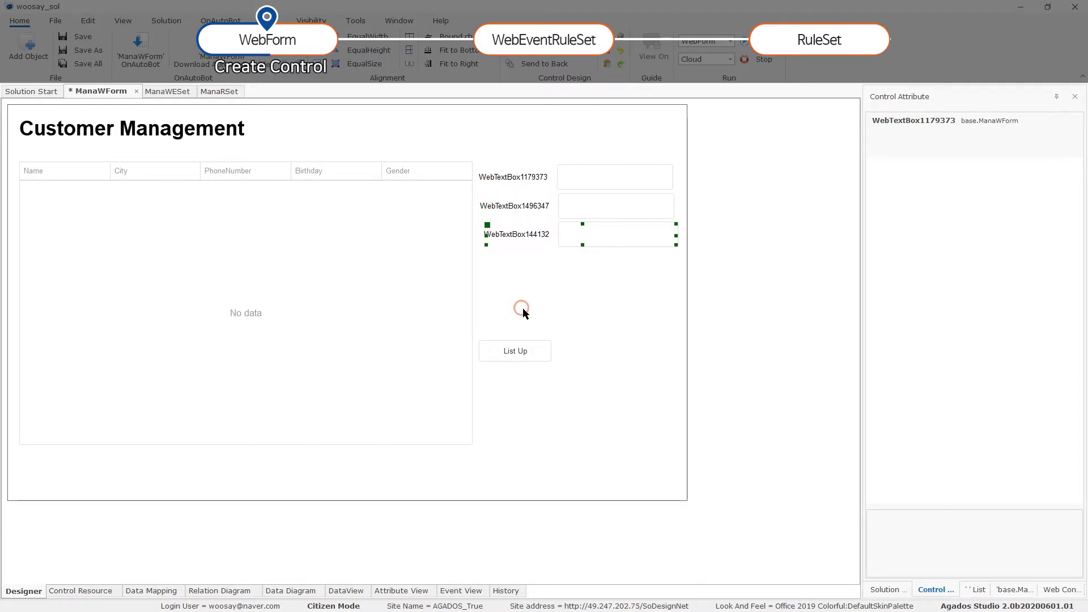
Draw a date box below the three text boxes.
{"action": "left_click", "coordinate": [616, 332]}
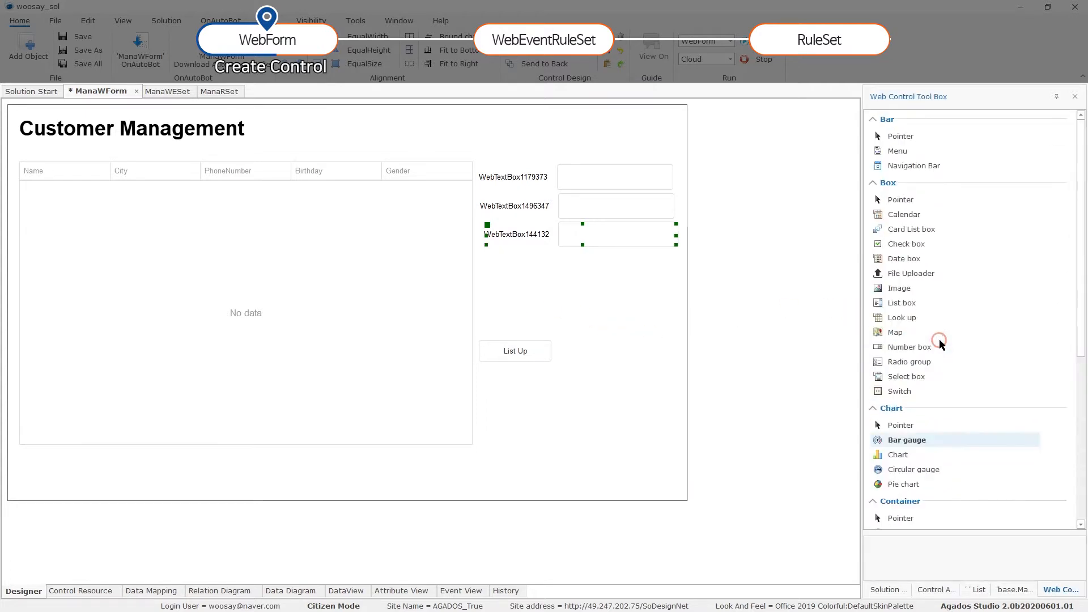
{"action": "left_click", "coordinate": [951, 246]}
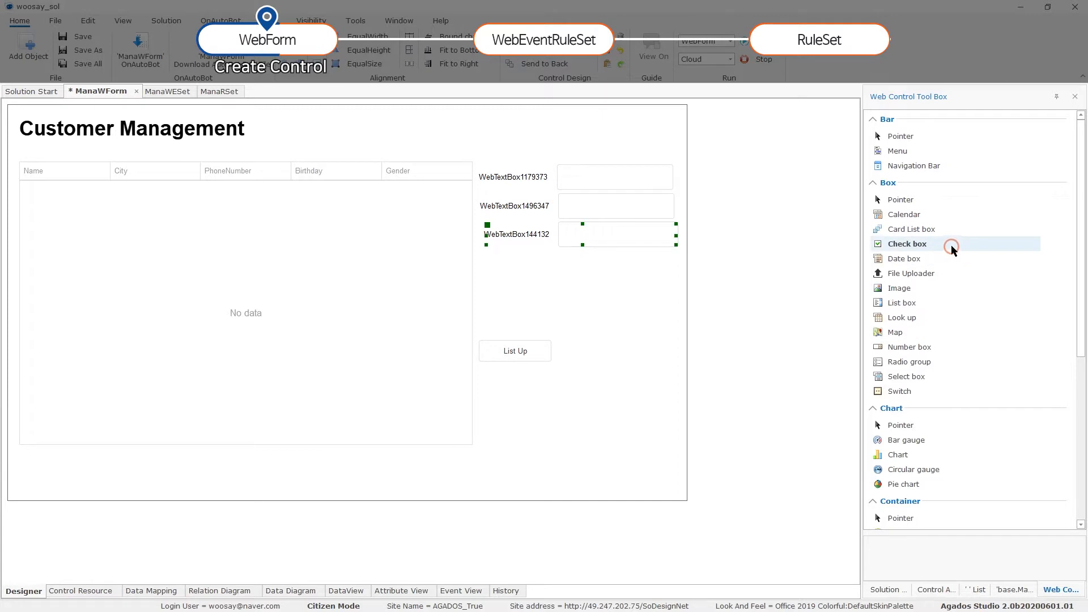
{"action": "left_click", "coordinate": [954, 258]}
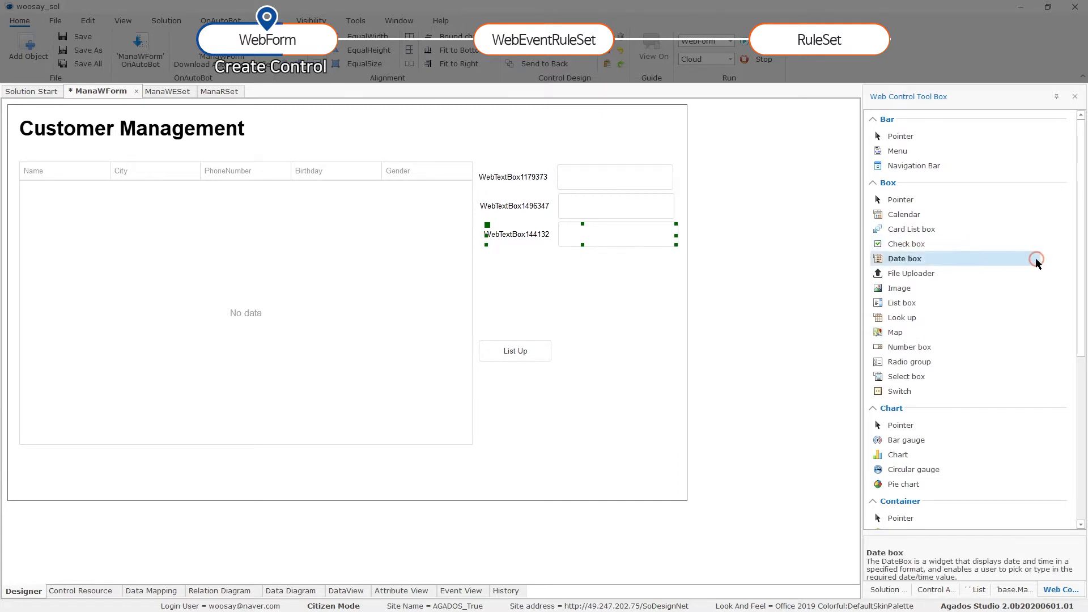
{"action": "left_click_drag", "start_coordinate": [482, 259], "coordinate": [676, 280]}
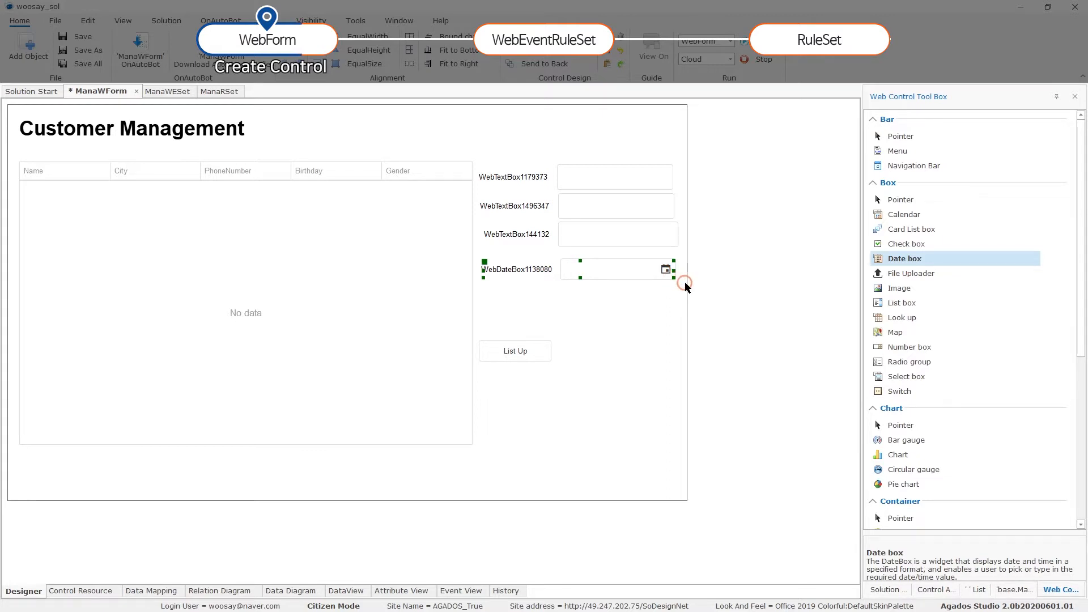
Draw a radio group control directly under the date box.
{"action": "left_click", "coordinate": [958, 361]}
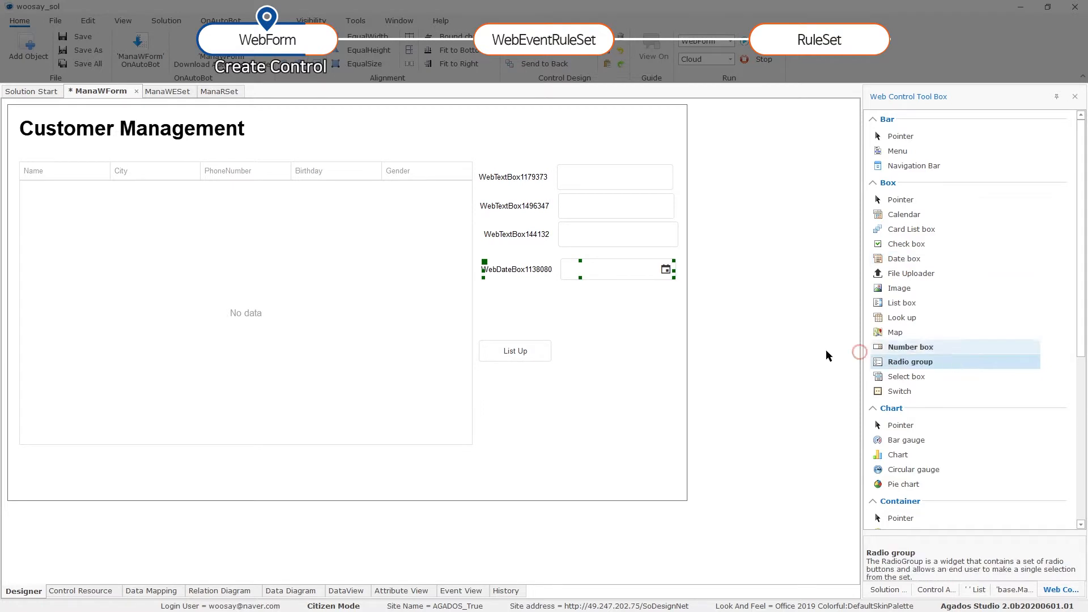
{"action": "left_click_drag", "start_coordinate": [483, 291], "coordinate": [675, 312]}
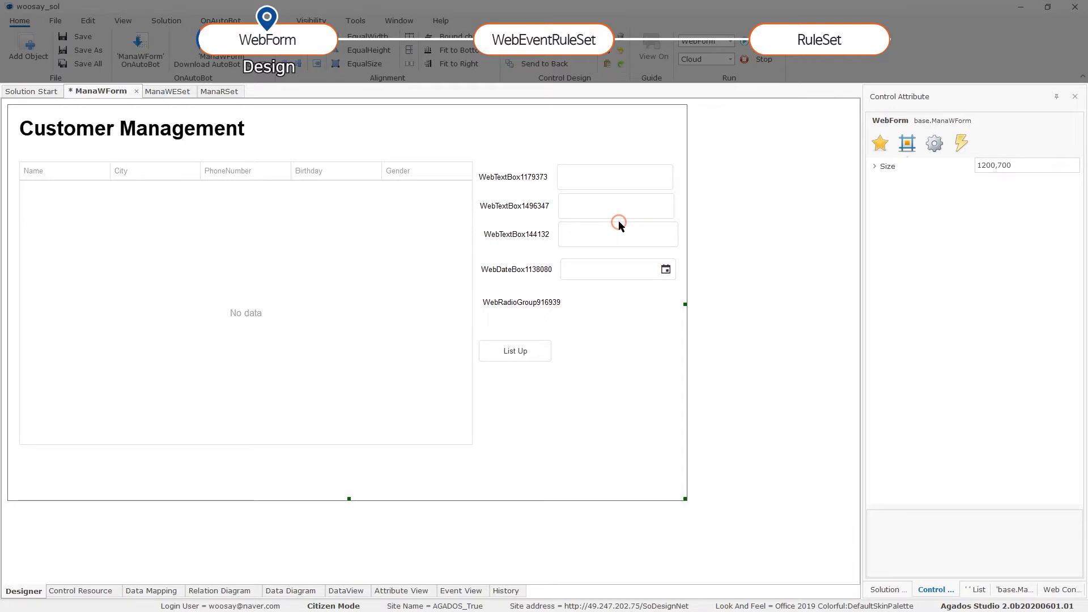
Place the first text box at location 831,100 with size 345,50.
{"action": "left_click", "coordinate": [541, 176]}
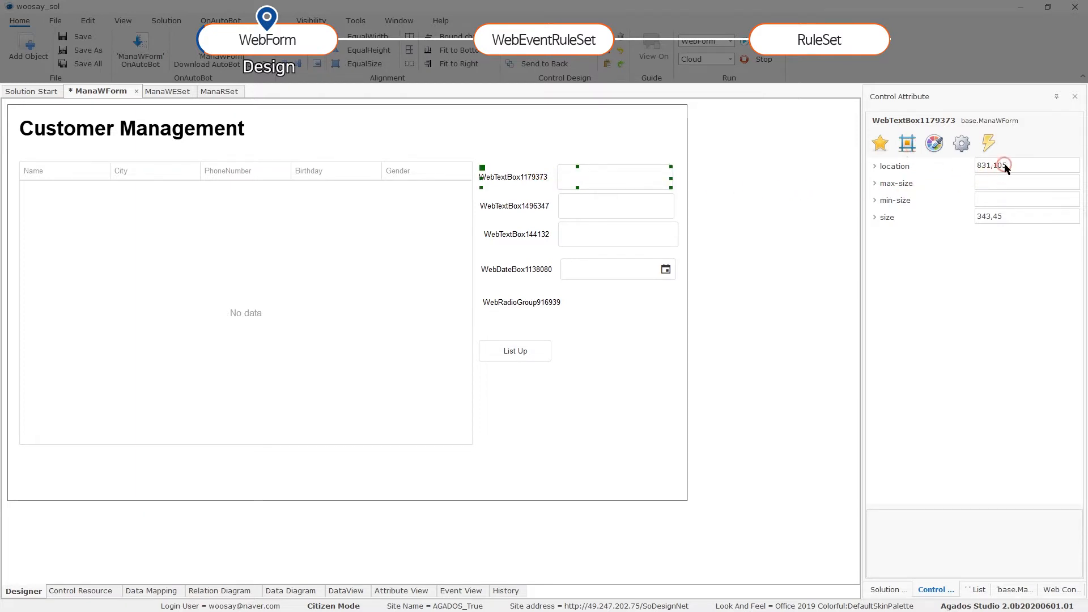
{"action": "left_click", "coordinate": [1018, 167]}
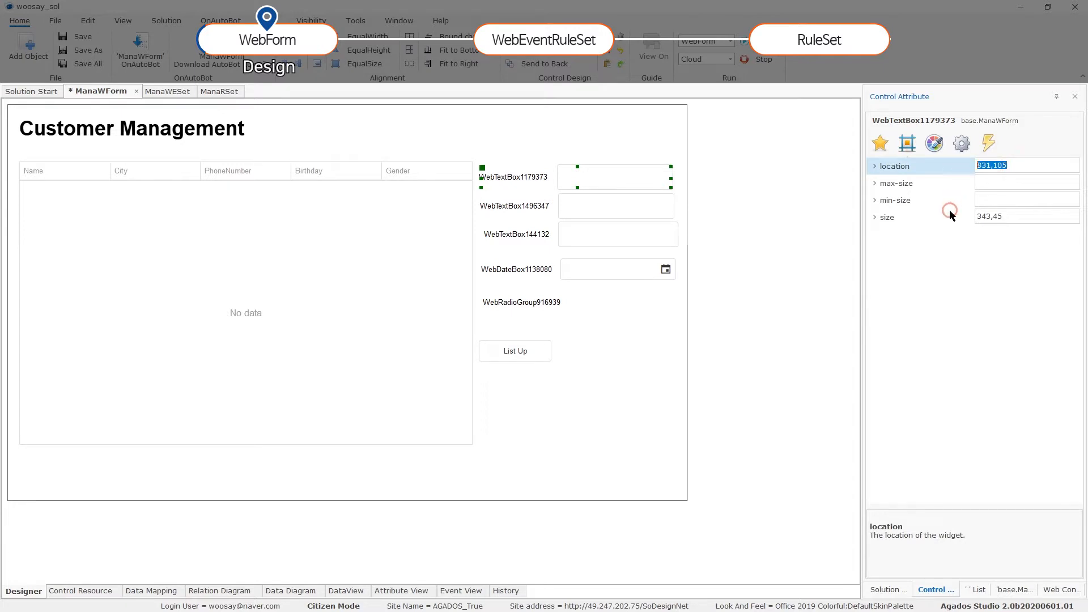
{"action": "type", "text": "831,100"}
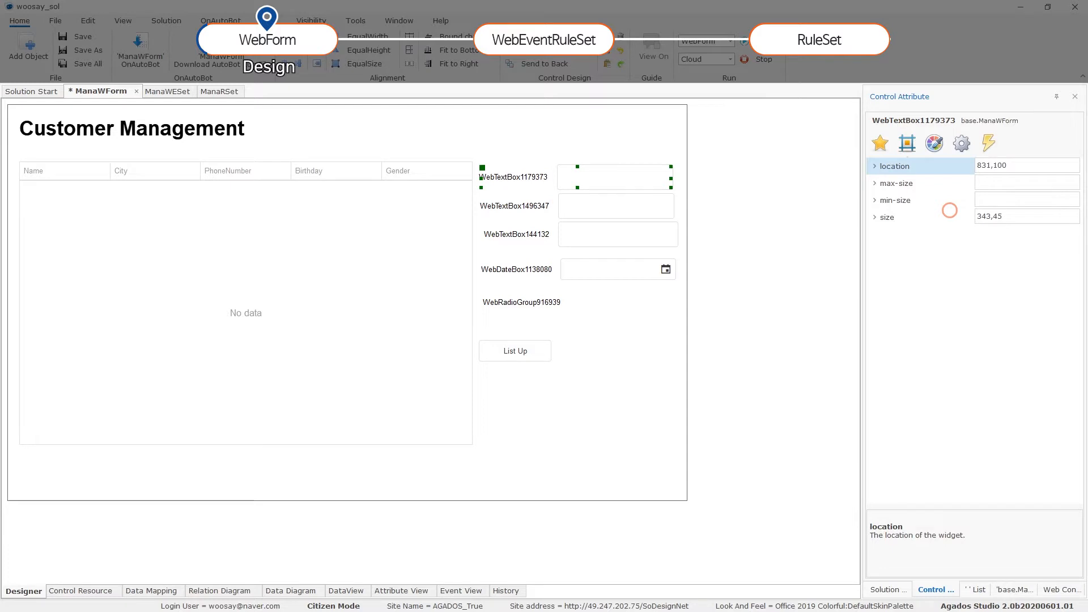
{"action": "key", "text": "Return"}
{"action": "left_click", "coordinate": [1009, 216]}
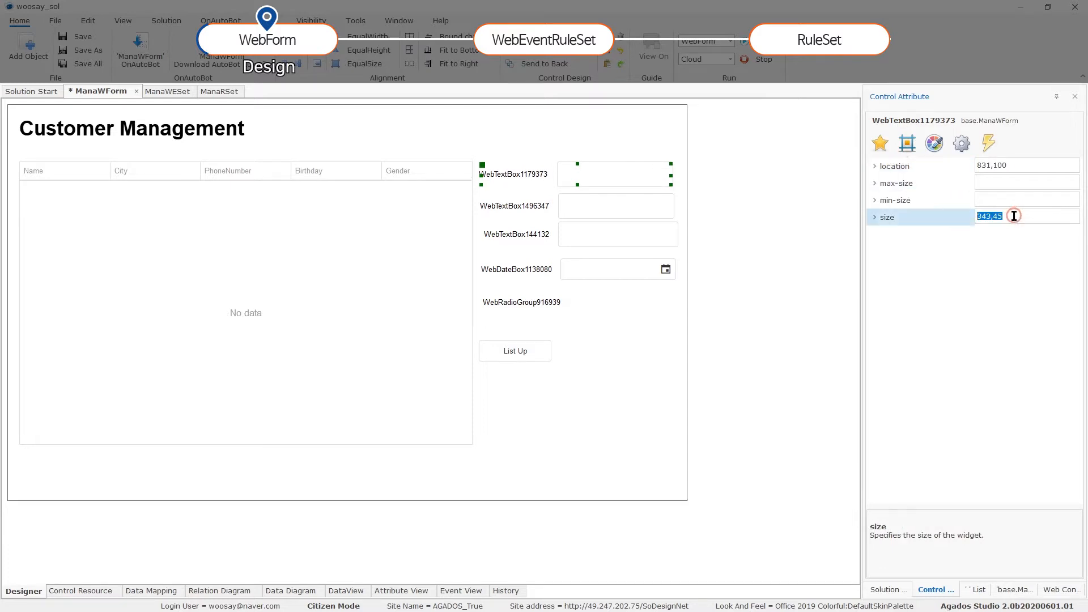
{"action": "type", "text": "345,50"}
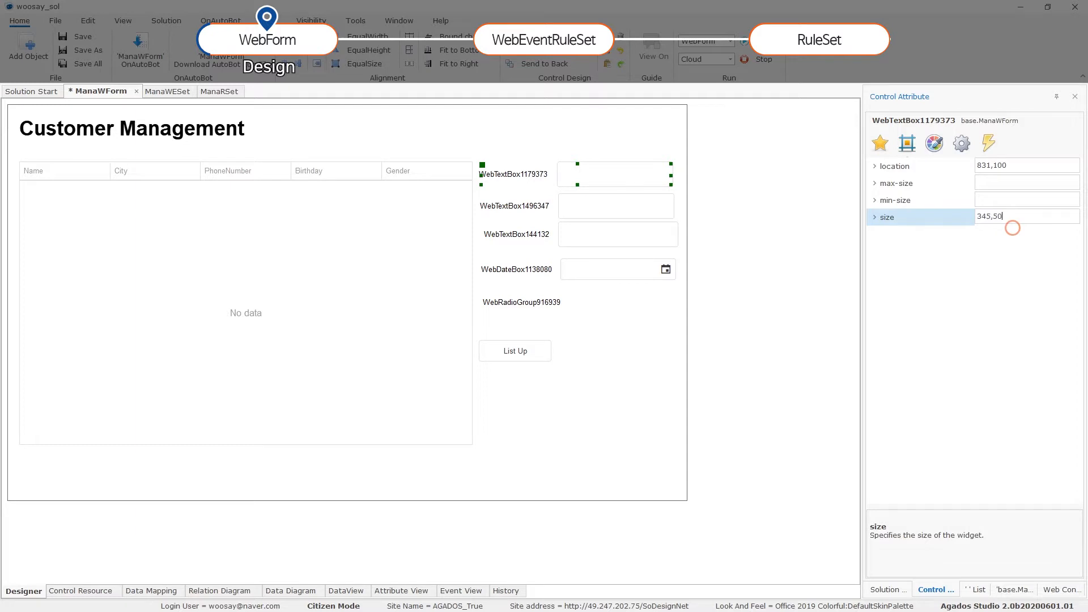
{"action": "key", "text": "Tab"}
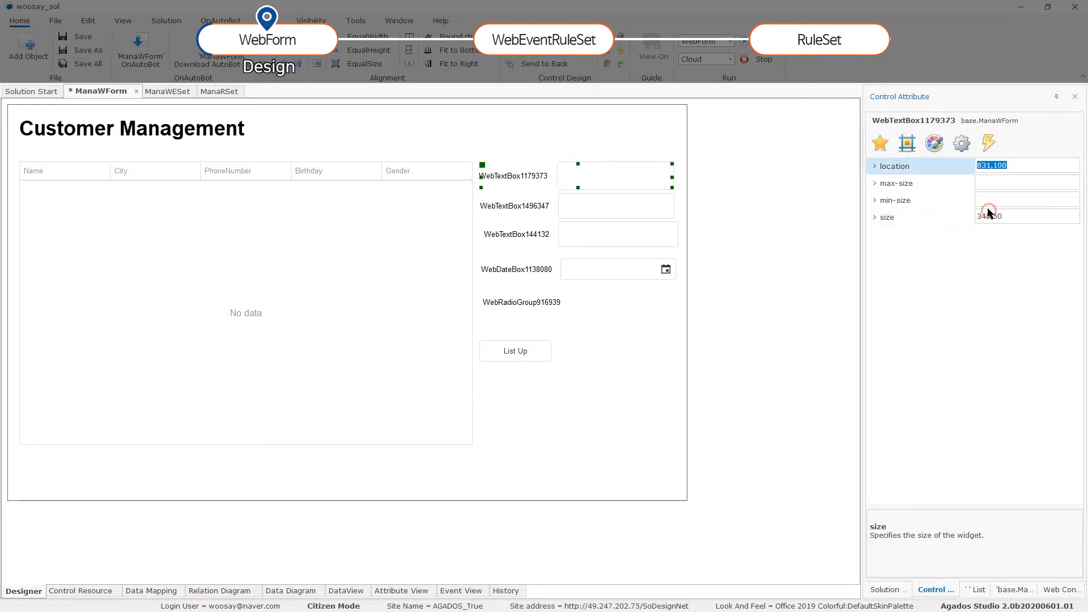
{"action": "left_click", "coordinate": [937, 143]}
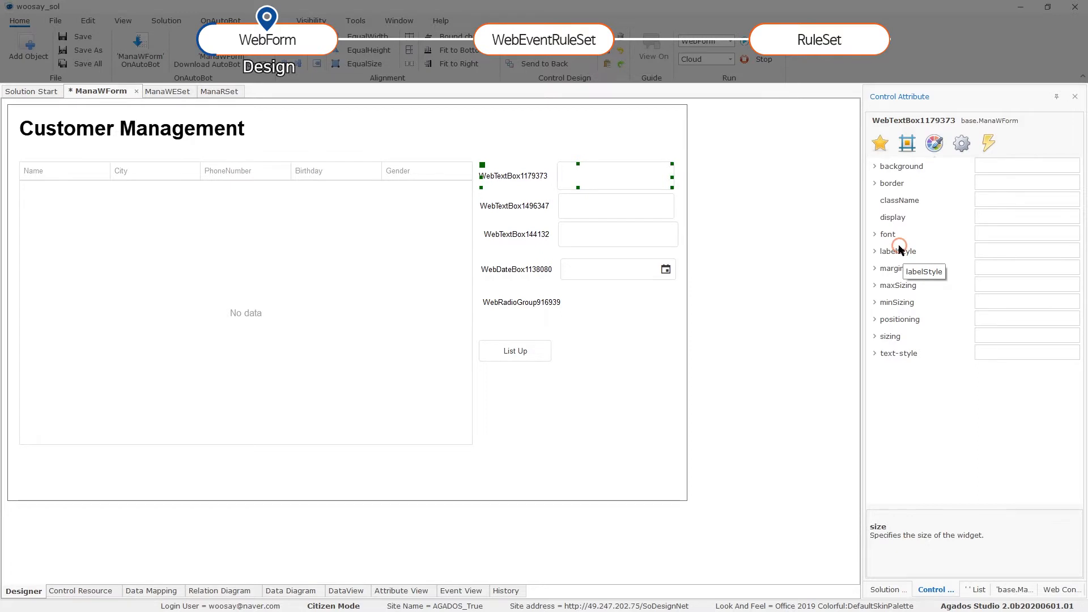
Label the first text box Name with a label text width of 100.
{"action": "left_click", "coordinate": [874, 251]}
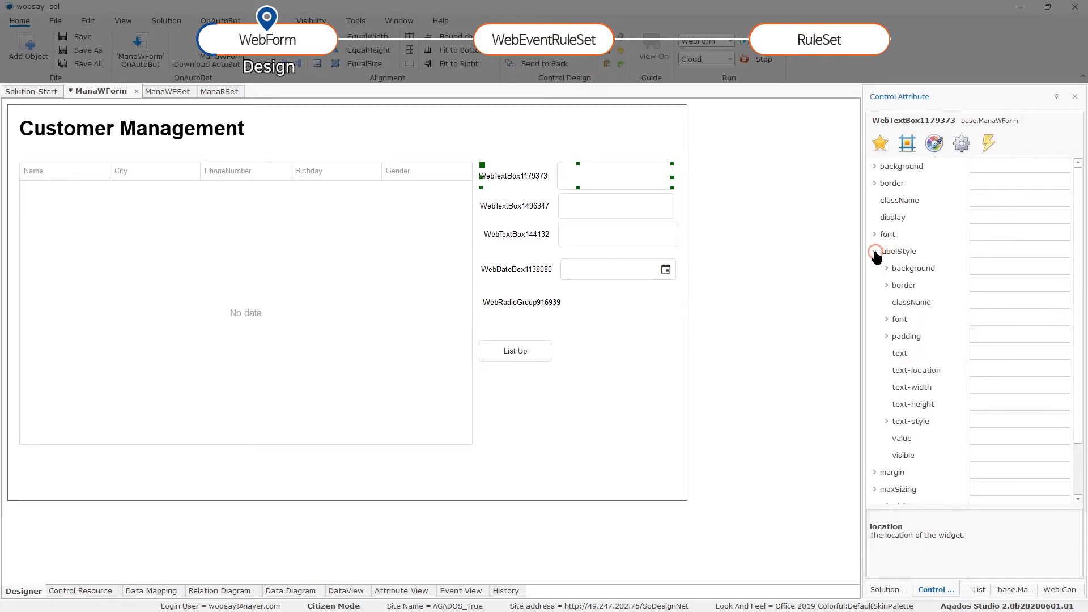
{"action": "left_click", "coordinate": [993, 352]}
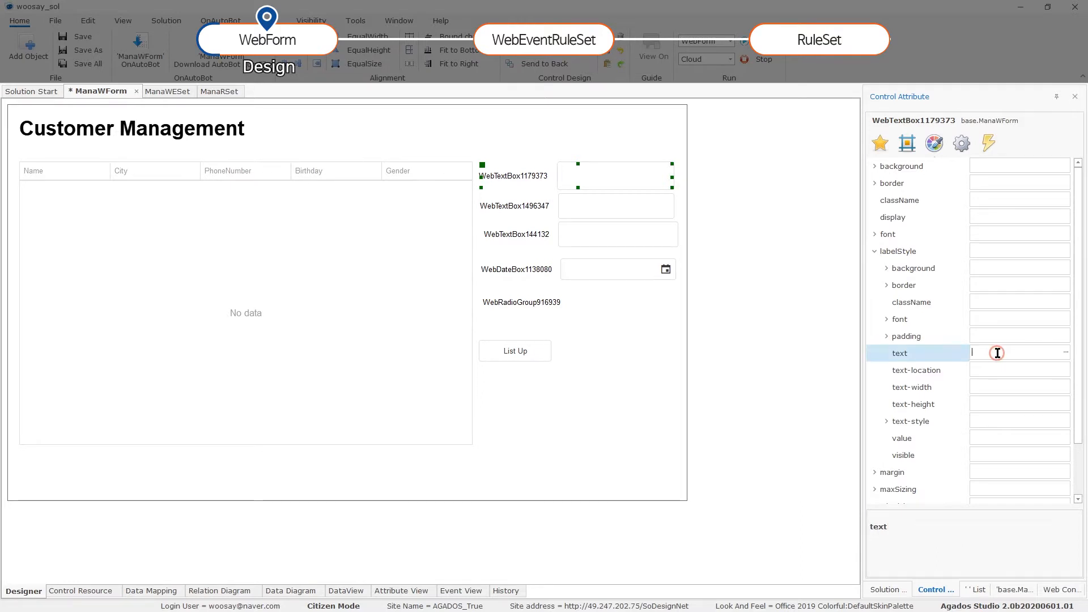
{"action": "type", "text": "Name"}
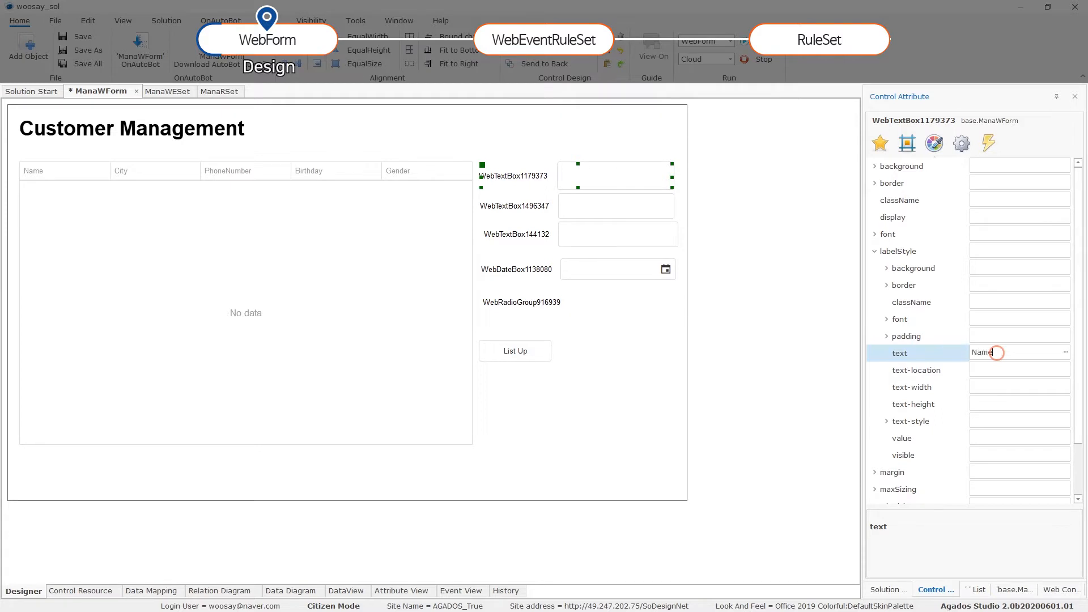
{"action": "key", "text": "Tab"}
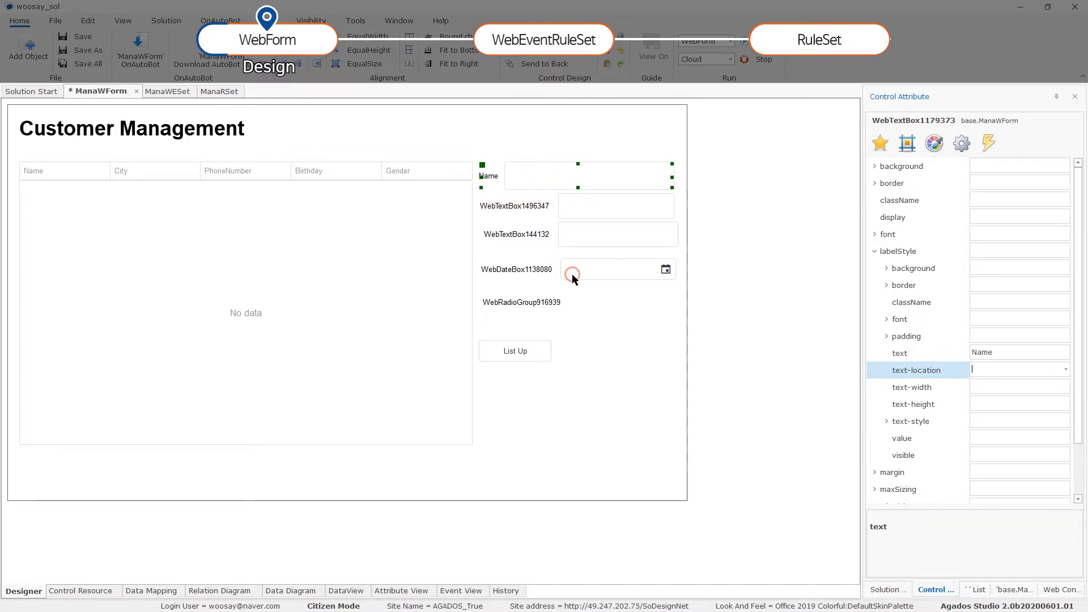
{"action": "left_click", "coordinate": [991, 385]}
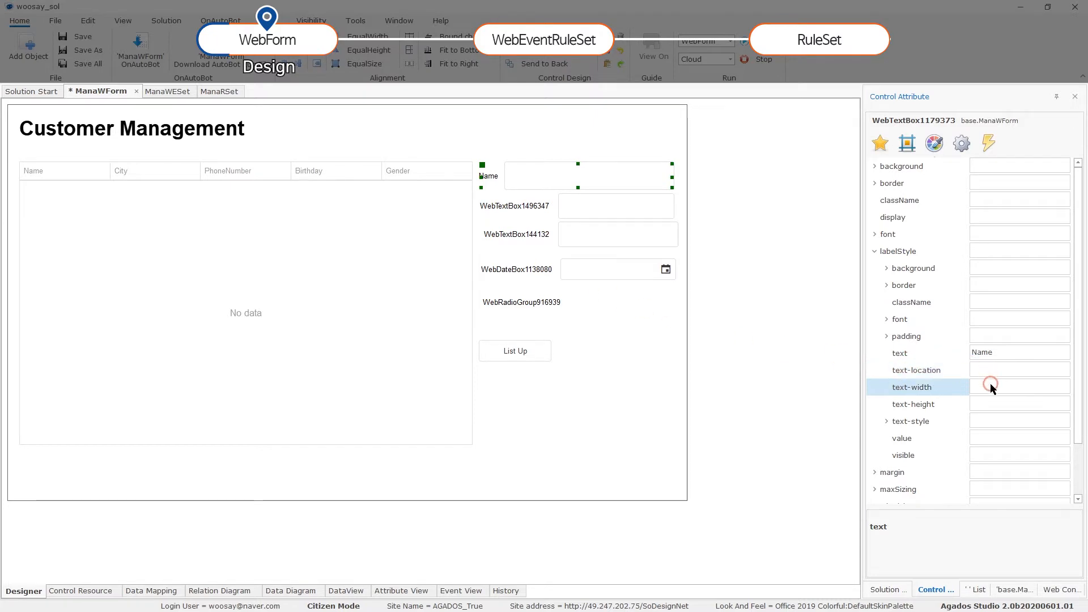
{"action": "type", "text": "100"}
{"action": "left_click", "coordinate": [1042, 396]}
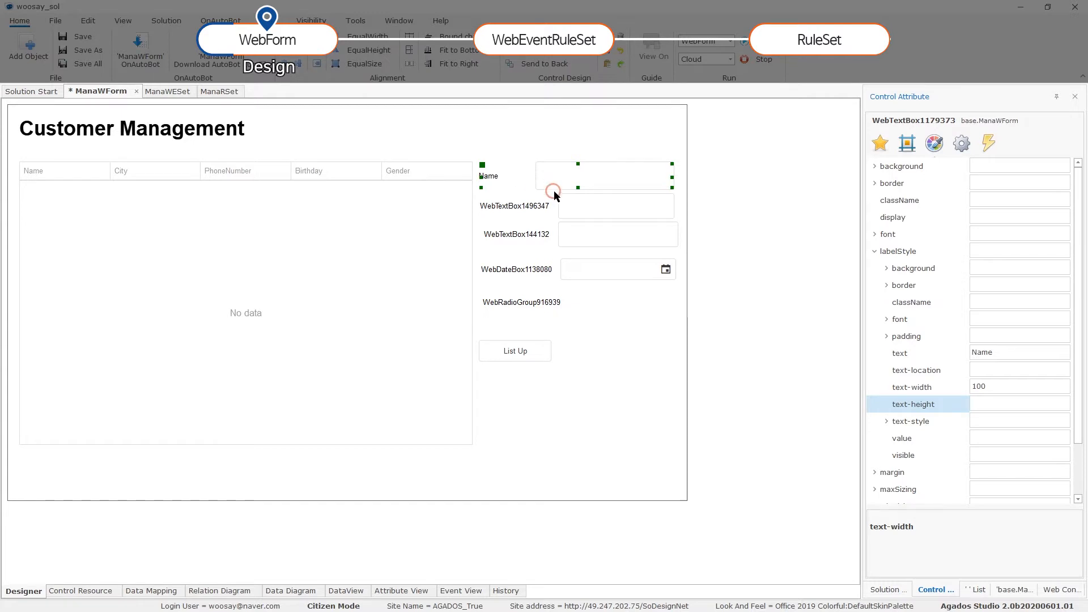
Label the second text box City.
{"action": "left_click", "coordinate": [560, 209]}
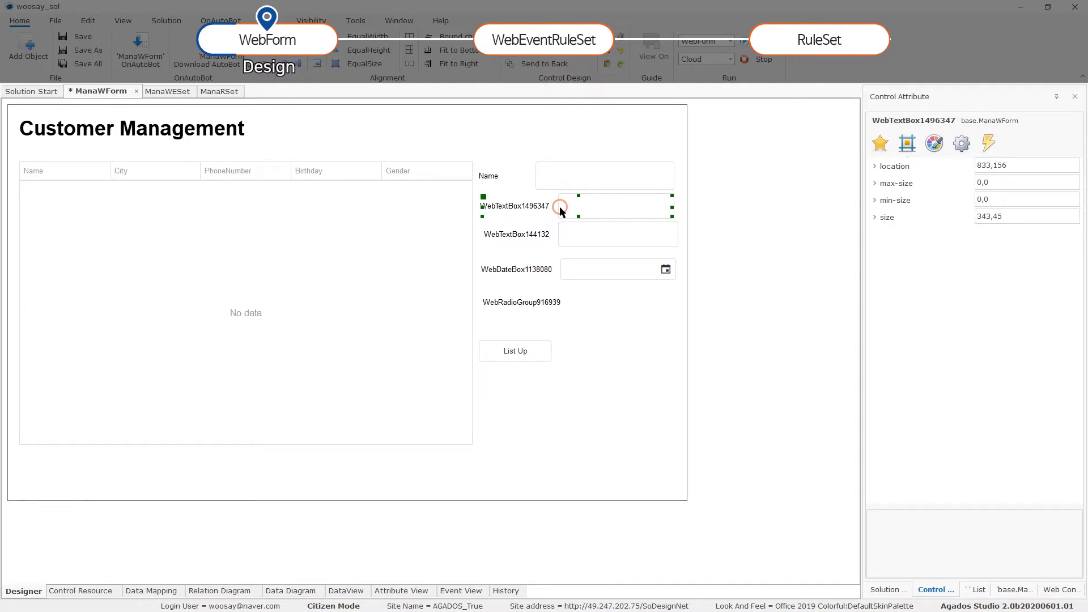
{"action": "left_click", "coordinate": [934, 143]}
{"action": "left_click", "coordinate": [1008, 355]}
{"action": "type", "text": "City"}
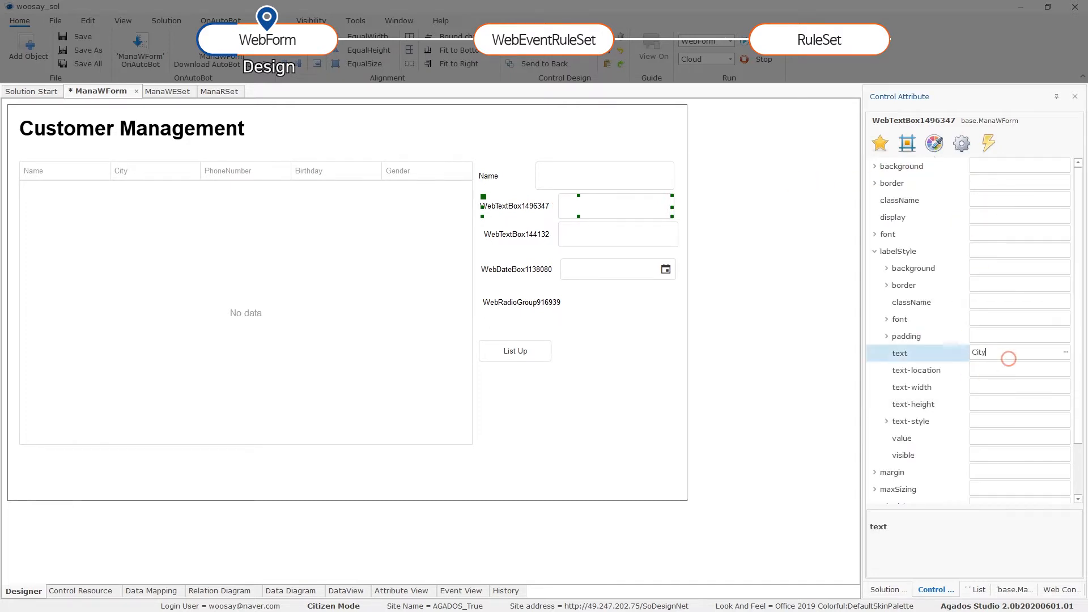
{"action": "key", "text": "Down"}
{"action": "key", "text": "Down"}
{"action": "left_click", "coordinate": [945, 397]}
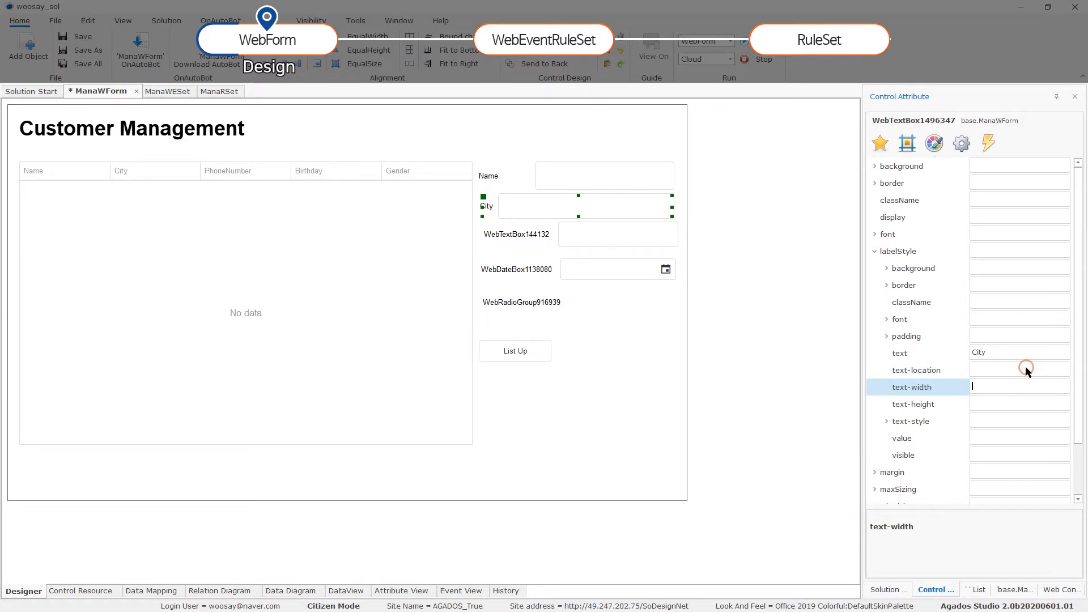
Label the third text box PhoneNumber and the date box Birthday.
{"action": "left_click", "coordinate": [516, 232]}
{"action": "left_click", "coordinate": [1001, 385]}
{"action": "left_click", "coordinate": [998, 353]}
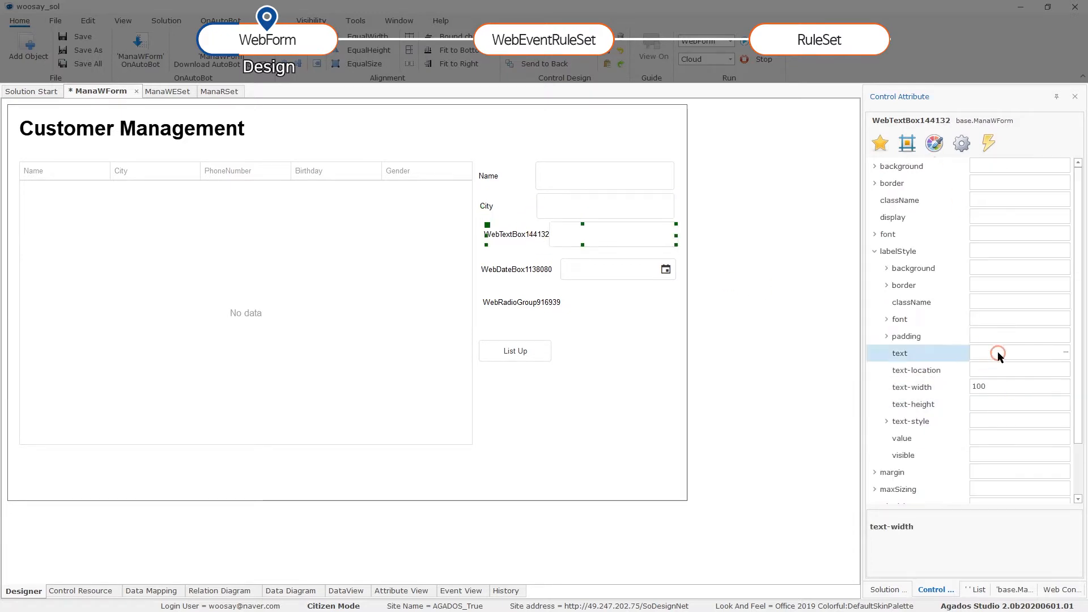
{"action": "type", "text": "PhoneNumber"}
{"action": "key", "text": "Tab"}
{"action": "left_click", "coordinate": [1036, 355]}
{"action": "type", "text": "Birthday"}
{"action": "left_click", "coordinate": [991, 384]}
Label the radio group Gender.
{"action": "left_click", "coordinate": [522, 302]}
{"action": "left_click", "coordinate": [933, 143]}
{"action": "left_click", "coordinate": [1003, 355]}
{"action": "type", "text": "Gender"}
{"action": "key", "text": "Tab"}
{"action": "left_click", "coordinate": [583, 215]}
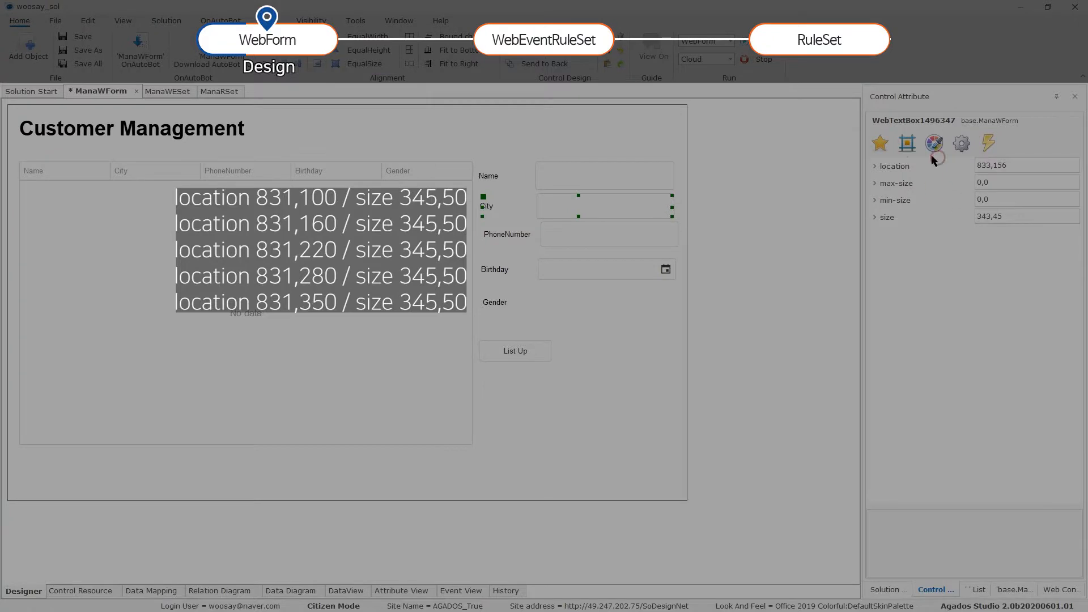
Place City at 831,160 and PhoneNumber at 831,220, both sized 345,50.
{"action": "left_click", "coordinate": [998, 166]}
{"action": "type", "text": "831,160"}
{"action": "left_click", "coordinate": [1013, 218]}
{"action": "type", "text": "345,50"}
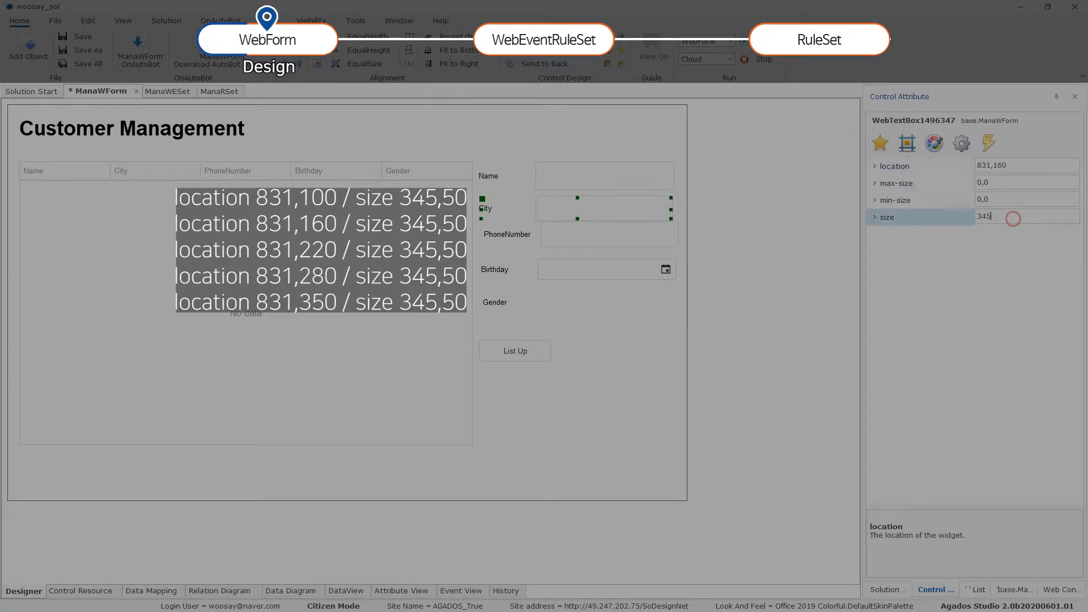
{"action": "key", "text": "Return"}
{"action": "left_click", "coordinate": [534, 242]}
{"action": "left_click", "coordinate": [953, 165]}
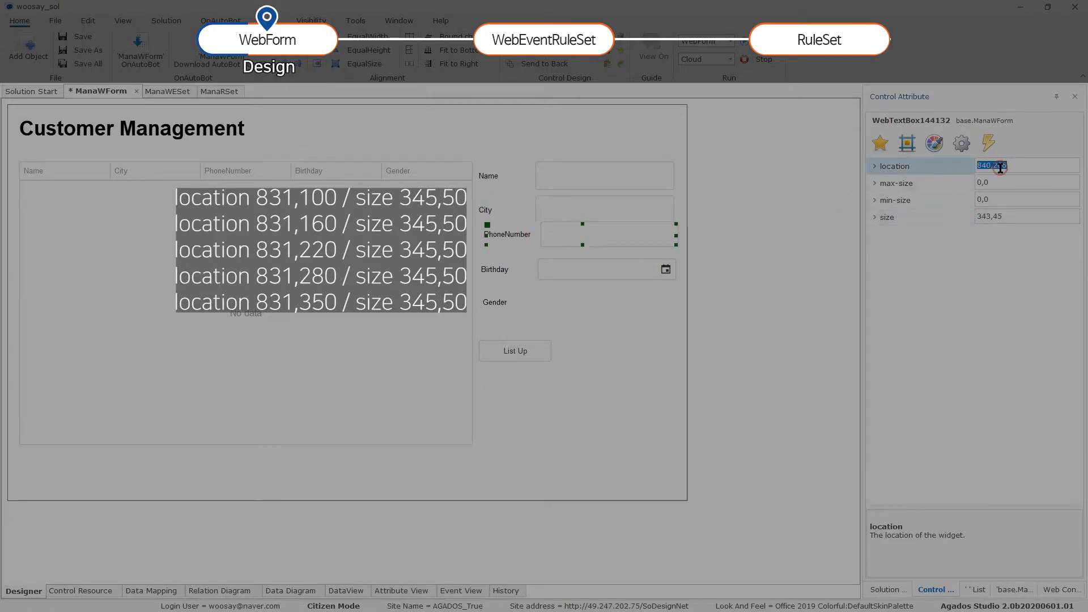
{"action": "type", "text": "831,220"}
{"action": "key", "text": "Return"}
{"action": "left_click", "coordinate": [999, 216]}
{"action": "type", "text": "345,50"}
{"action": "key", "text": "Return"}
Size the Birthday box 345,50 and put the Gender group at 831,350, size 345,50.
{"action": "left_click", "coordinate": [566, 270]}
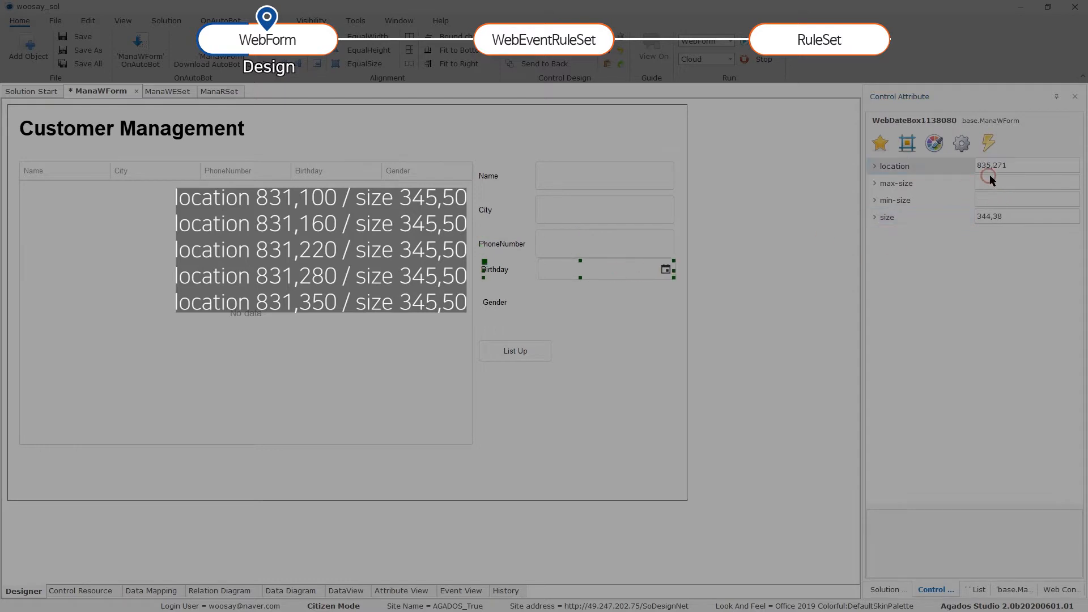
{"action": "left_click", "coordinate": [1040, 215]}
{"action": "type", "text": "345,50"}
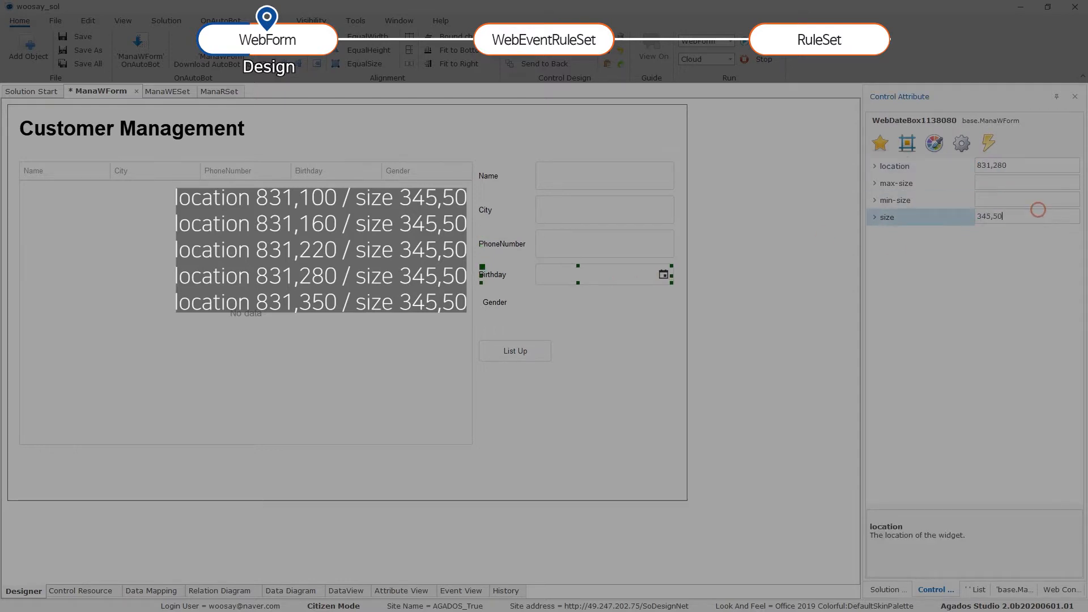
{"action": "key", "text": "Return"}
{"action": "left_click", "coordinate": [579, 302]}
{"action": "left_click", "coordinate": [1008, 170]}
{"action": "type", "text": "831,350"}
{"action": "key", "text": "Return"}
{"action": "type", "text": "345,50"}
{"action": "left_click", "coordinate": [1008, 170]}
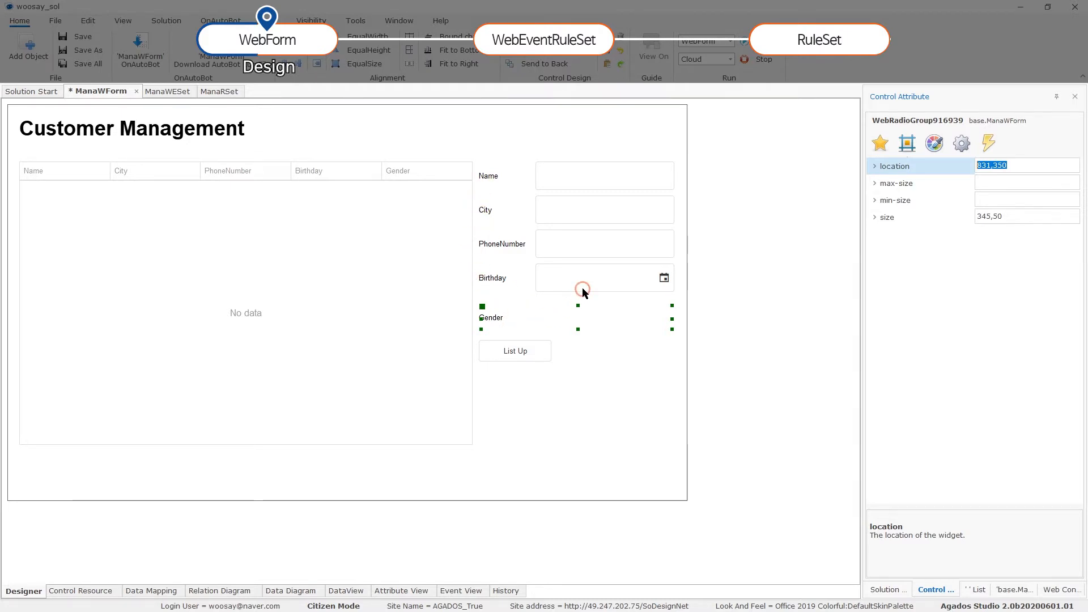
Bind the Name text box's value to SingleWVData's Name field.
{"action": "left_click", "coordinate": [588, 178]}
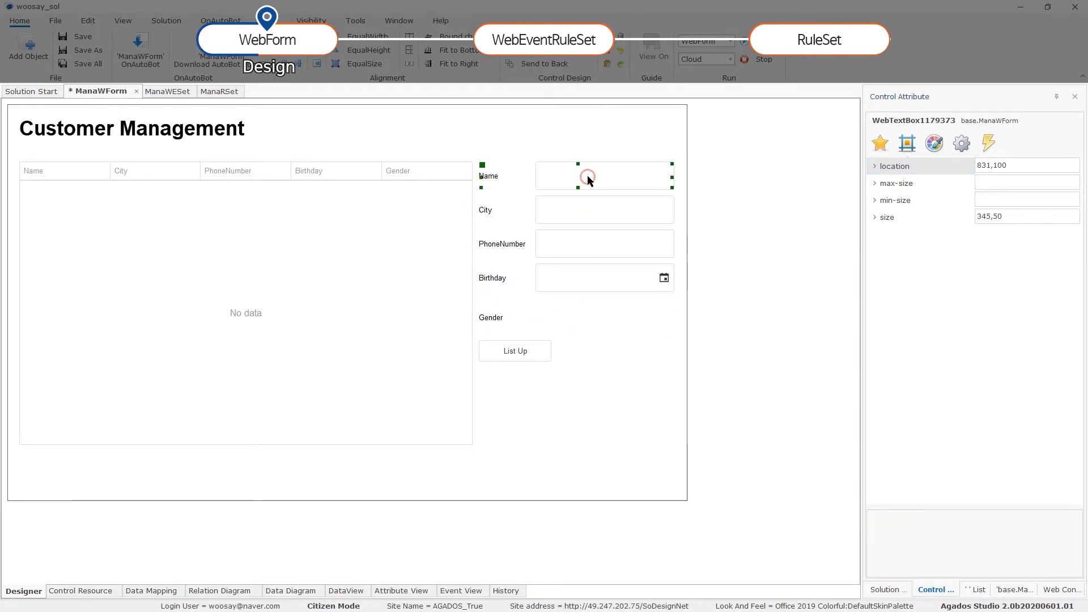
{"action": "left_click", "coordinate": [962, 143]}
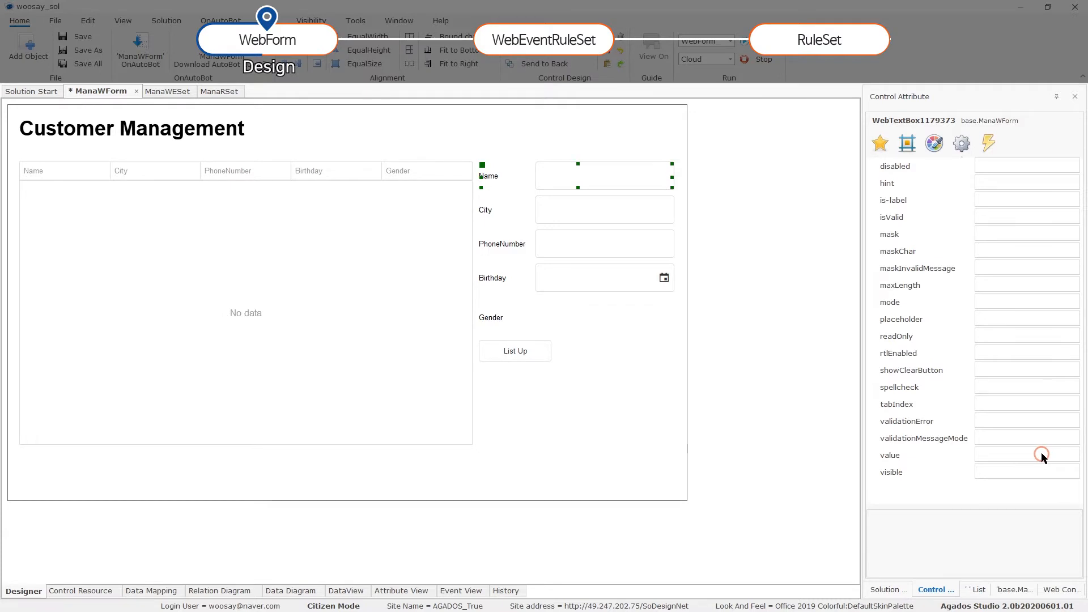
{"action": "left_click", "coordinate": [1069, 455]}
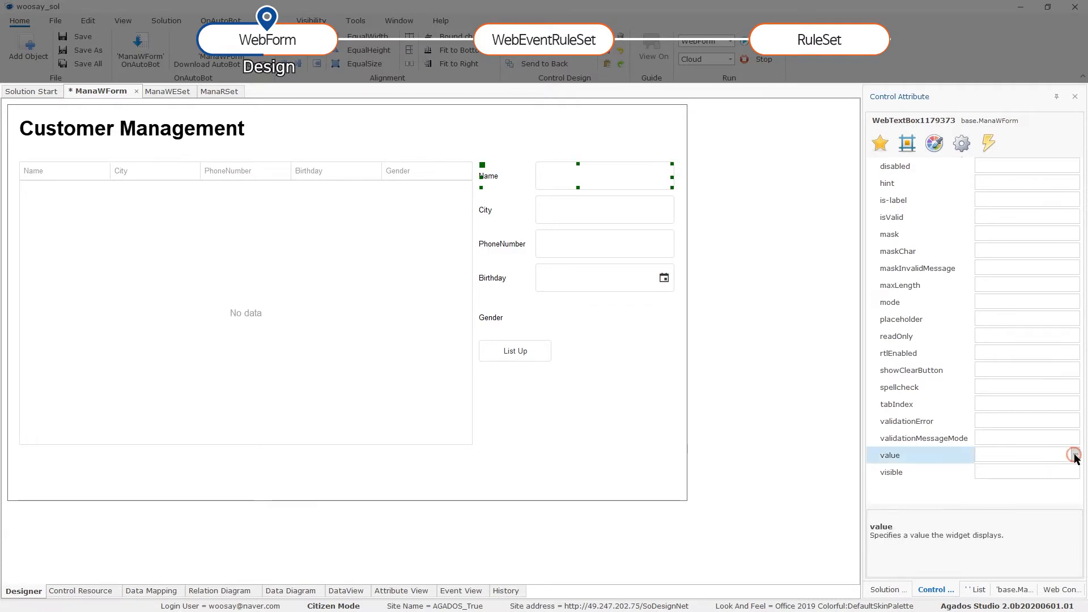
{"action": "left_click", "coordinate": [1075, 455]}
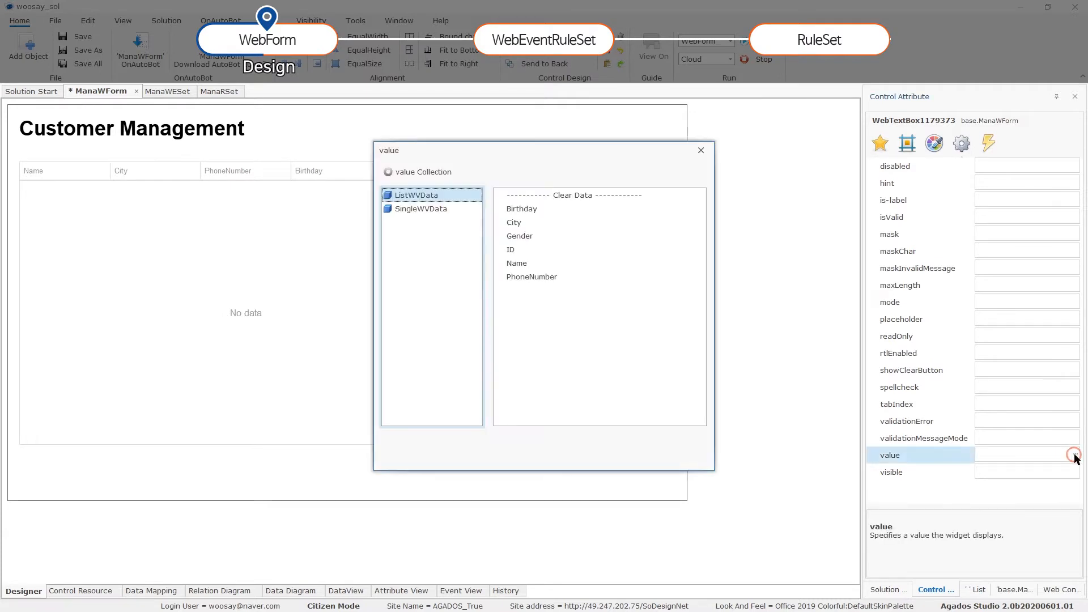
{"action": "left_click", "coordinate": [430, 213]}
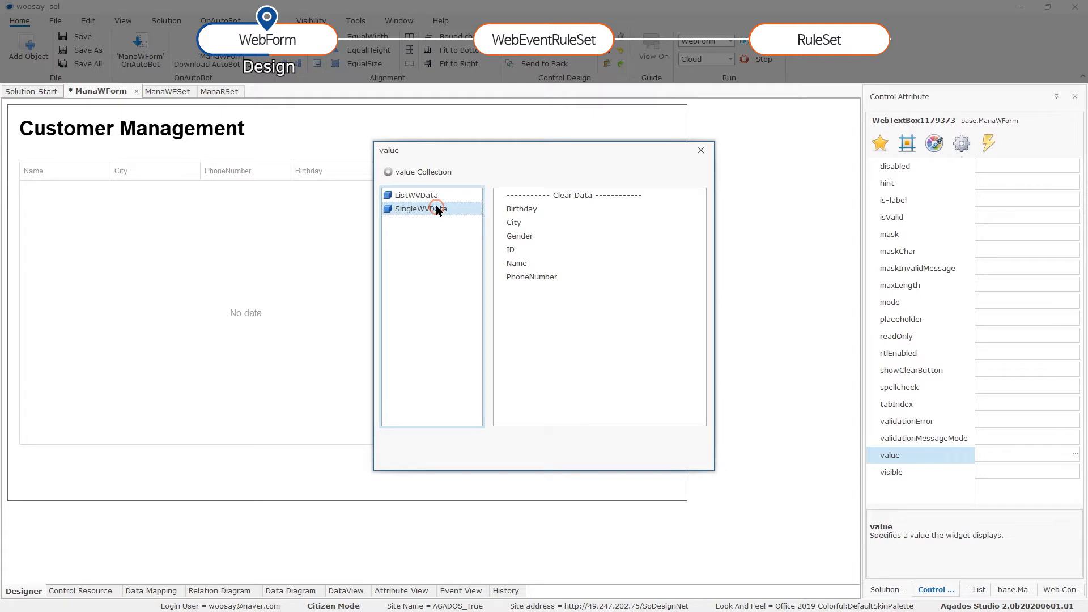
{"action": "left_click", "coordinate": [437, 196]}
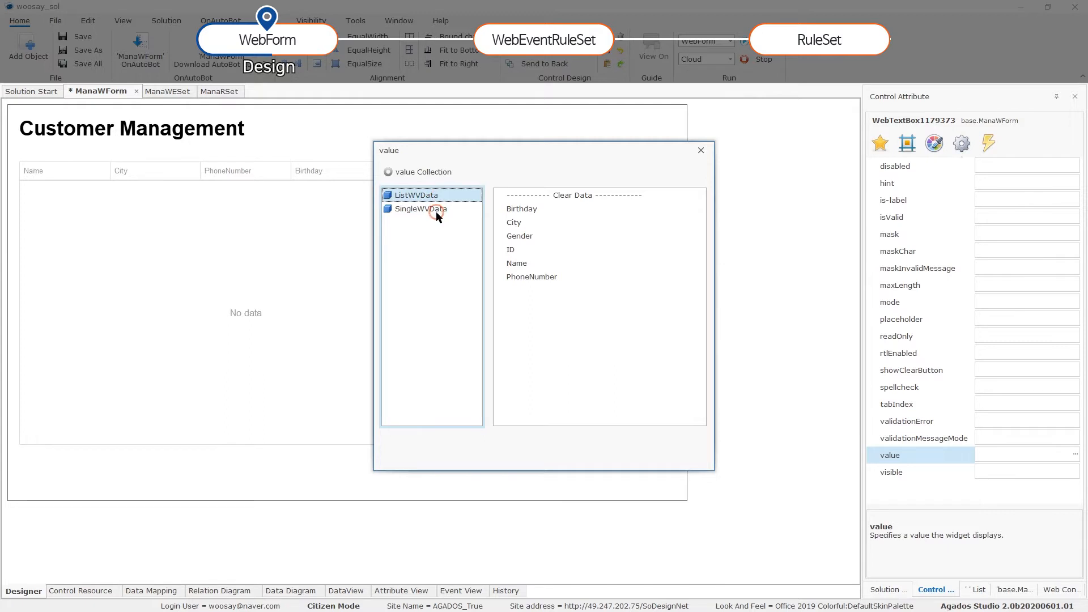
{"action": "left_click", "coordinate": [436, 210]}
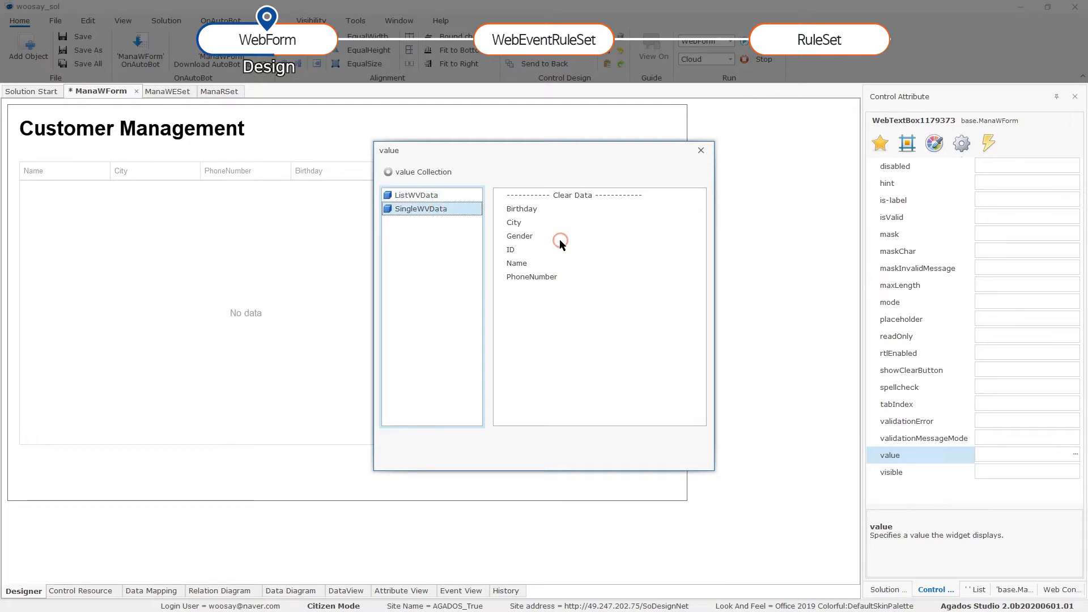
{"action": "left_click_drag", "start_coordinate": [418, 184], "coordinate": [671, 180]}
{"action": "left_click", "coordinate": [675, 209]}
{"action": "left_click", "coordinate": [773, 257]}
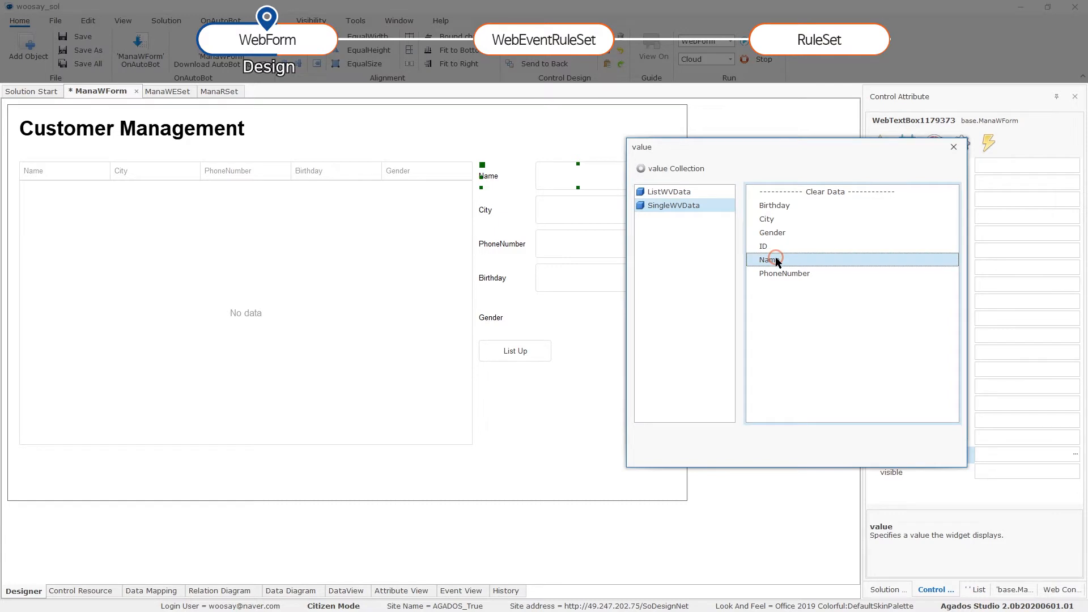
{"action": "double_click", "coordinate": [774, 259]}
Bind the City, PhoneNumber and Birthday boxes to their matching SingleWVData fields.
{"action": "left_click", "coordinate": [486, 212]}
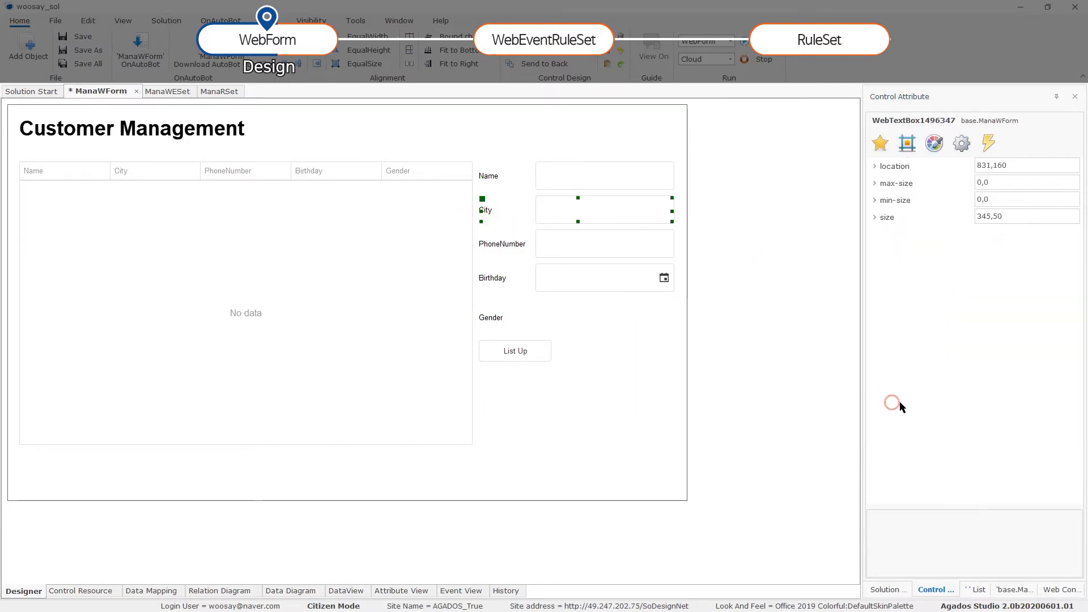
{"action": "left_click", "coordinate": [962, 144]}
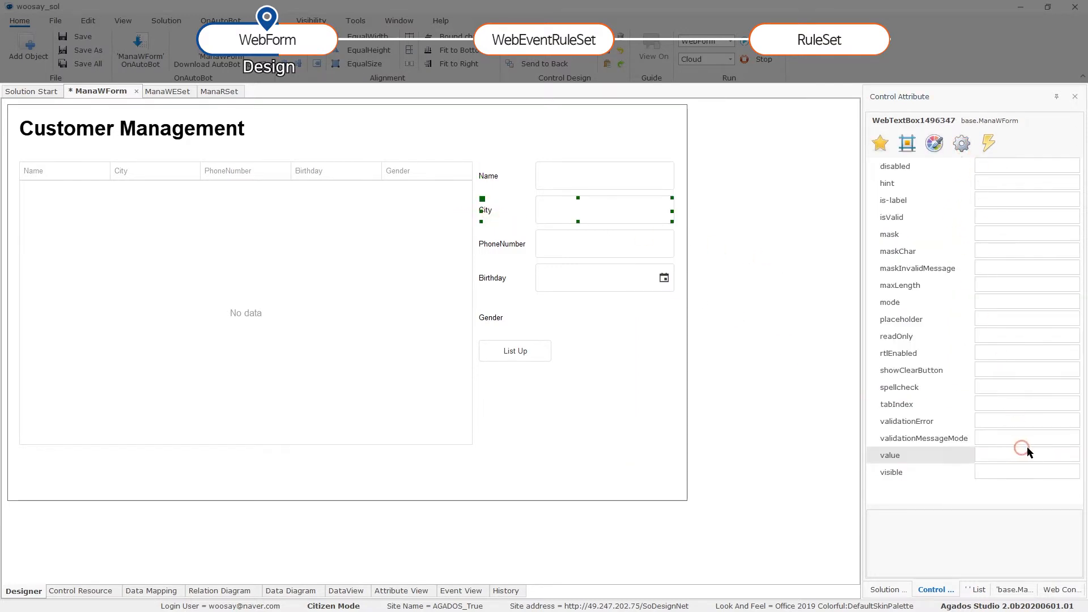
{"action": "left_click", "coordinate": [1075, 455]}
{"action": "left_click", "coordinate": [517, 223]}
{"action": "left_click", "coordinate": [604, 243]}
{"action": "left_click", "coordinate": [962, 143]}
{"action": "left_click", "coordinate": [1075, 455]}
{"action": "double_click", "coordinate": [535, 277]}
{"action": "left_click", "coordinate": [540, 277]}
{"action": "left_click", "coordinate": [962, 144]}
{"action": "left_click", "coordinate": [1058, 475]}
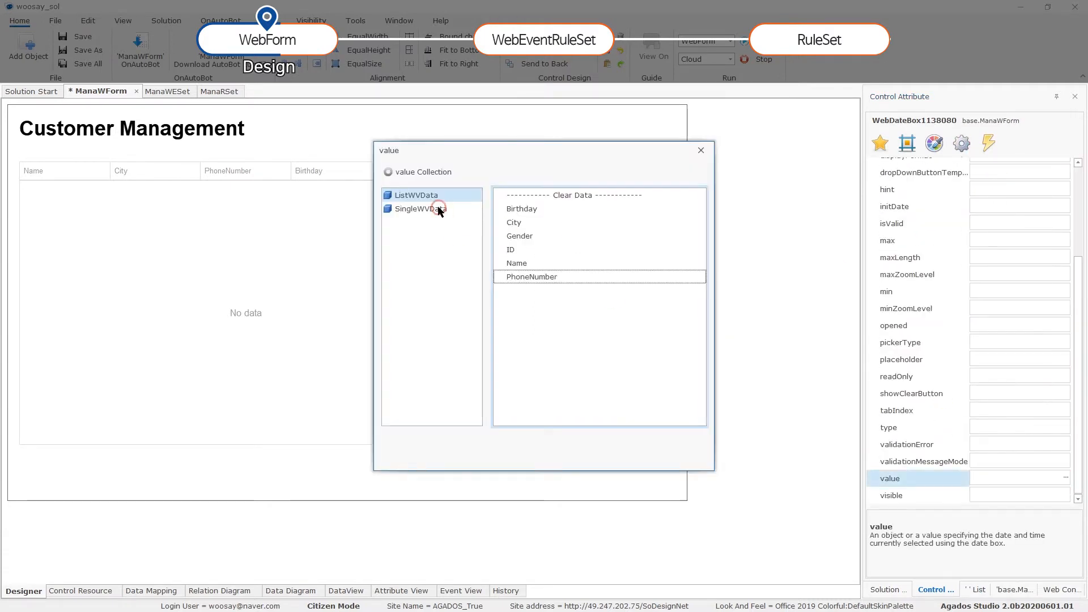
{"action": "double_click", "coordinate": [903, 174]}
Set the Gender radio group's valueField to SingleWVData's Gender field.
{"action": "left_click", "coordinate": [981, 233]}
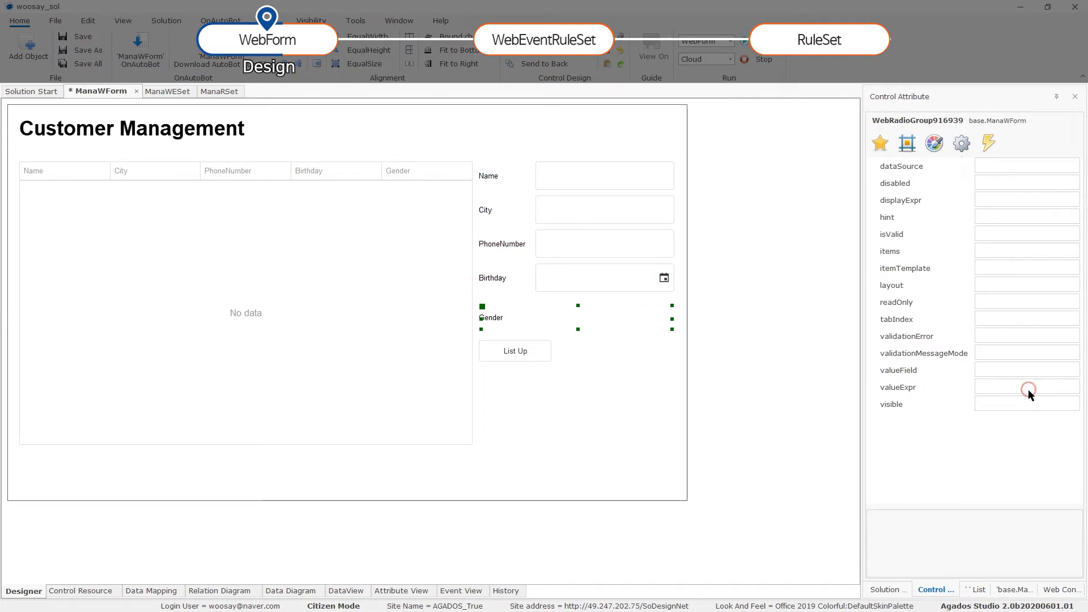
{"action": "left_click", "coordinate": [1064, 372]}
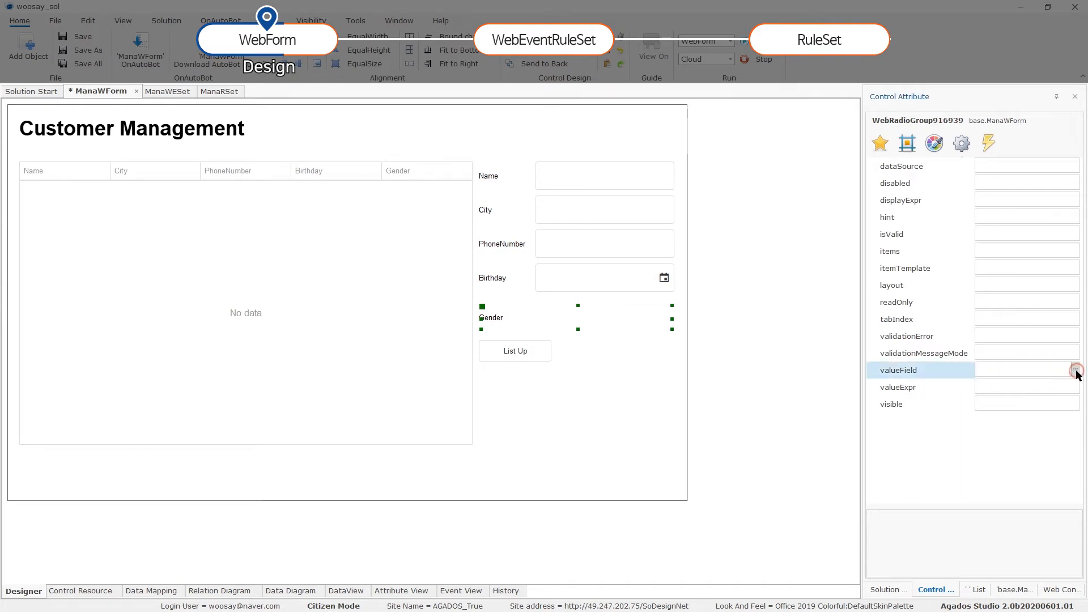
{"action": "left_click", "coordinate": [1075, 370]}
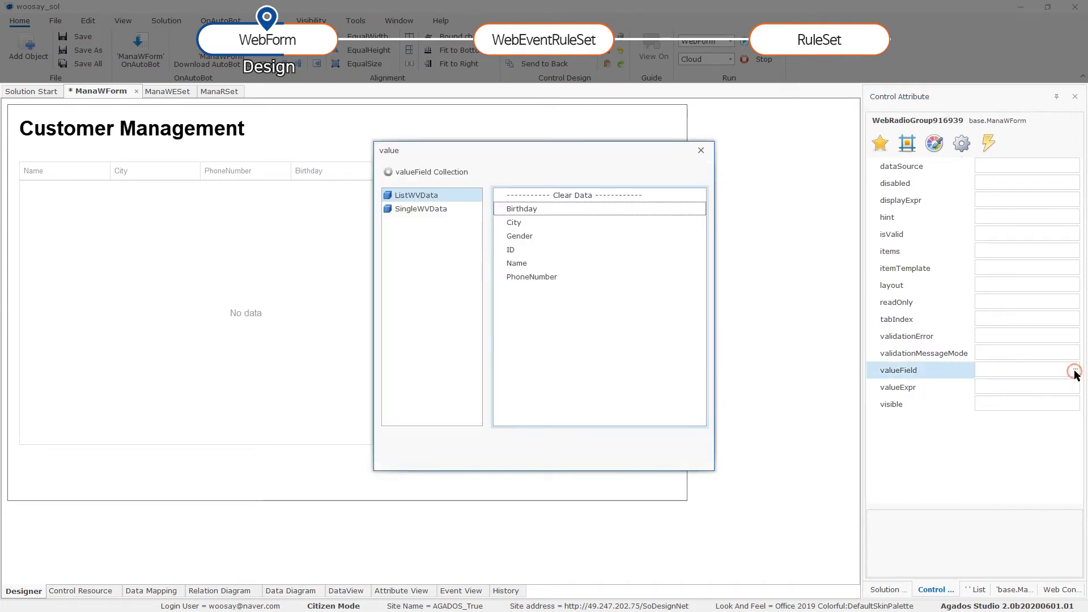
{"action": "left_click", "coordinate": [450, 209]}
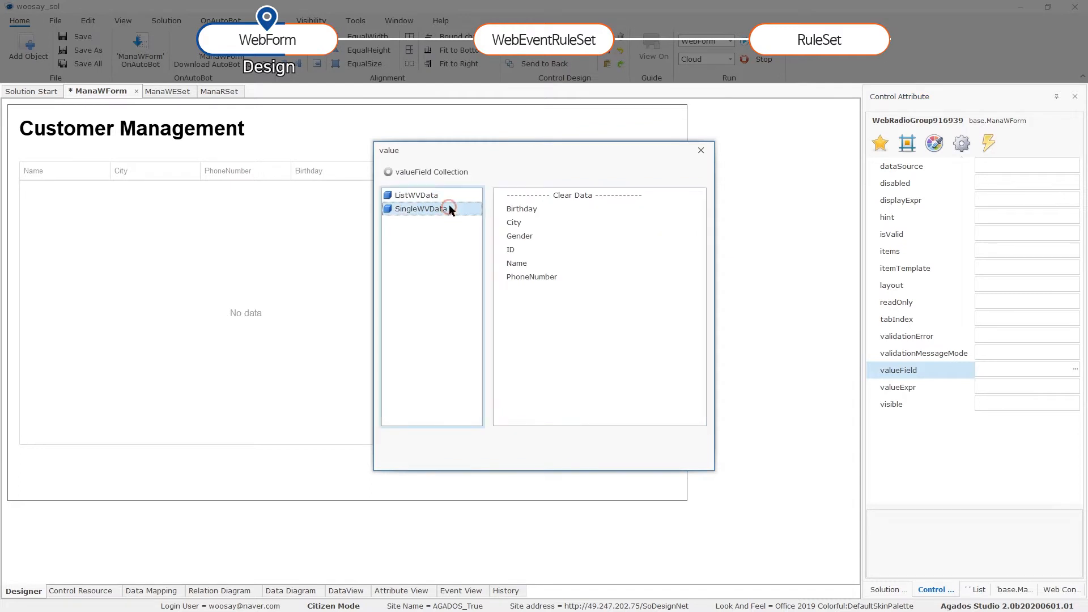
{"action": "double_click", "coordinate": [527, 236]}
{"action": "left_click", "coordinate": [573, 324]}
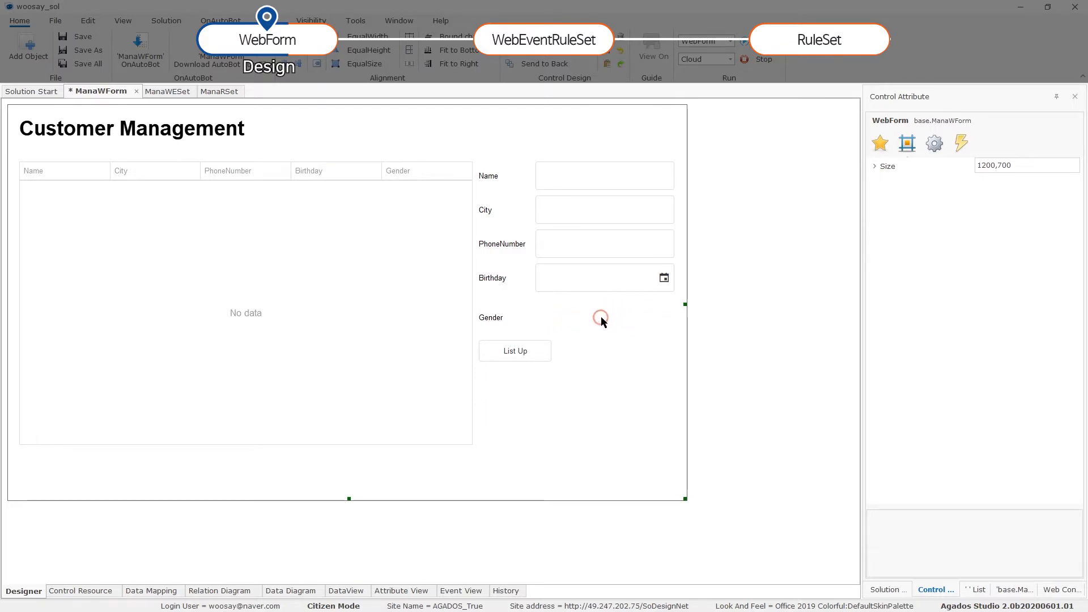
Add two WebRadioItems to the Gender radio group's items collection.
{"action": "left_click", "coordinate": [544, 317]}
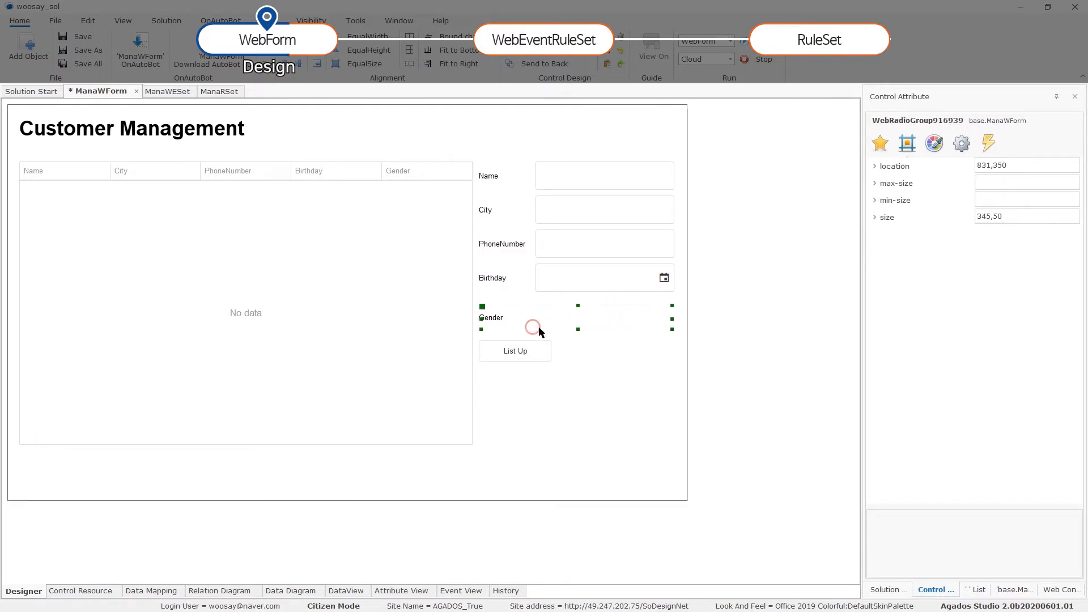
{"action": "left_click", "coordinate": [960, 144]}
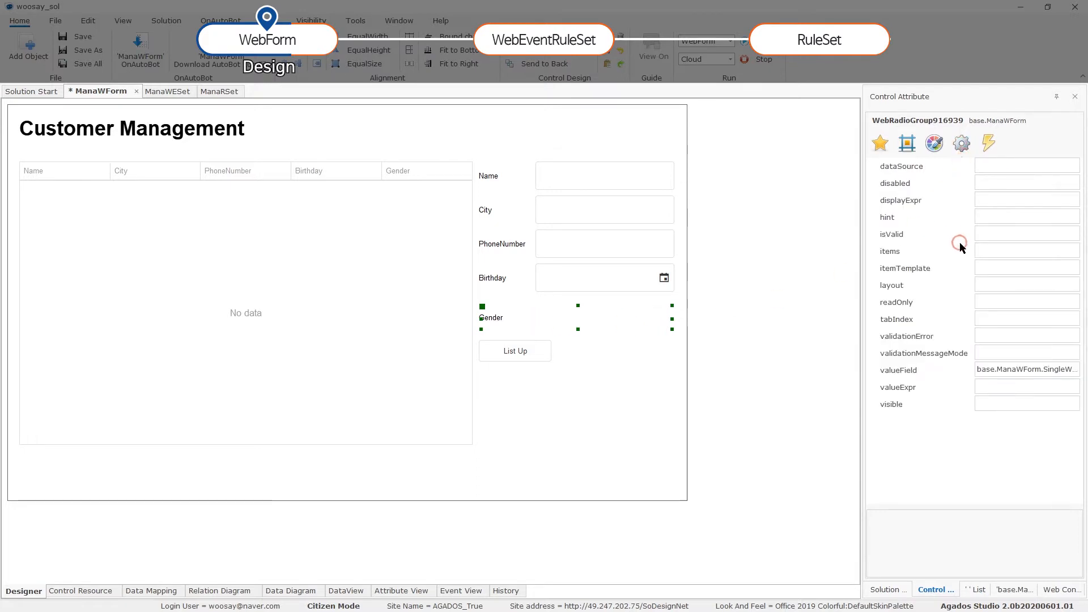
{"action": "left_click", "coordinate": [1070, 255]}
{"action": "left_click", "coordinate": [1074, 250]}
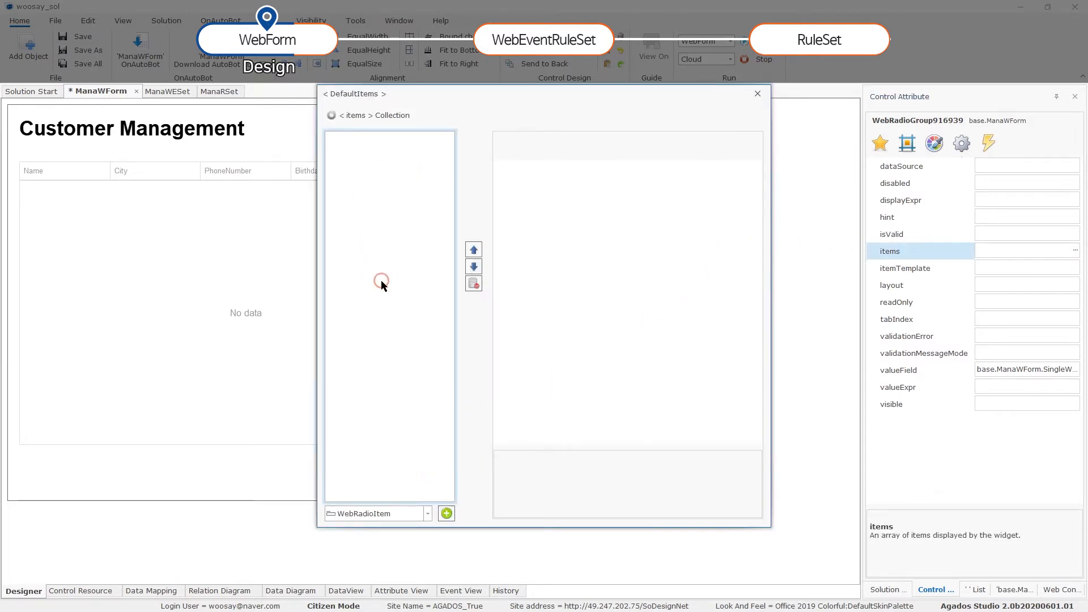
{"action": "left_click", "coordinate": [446, 513]}
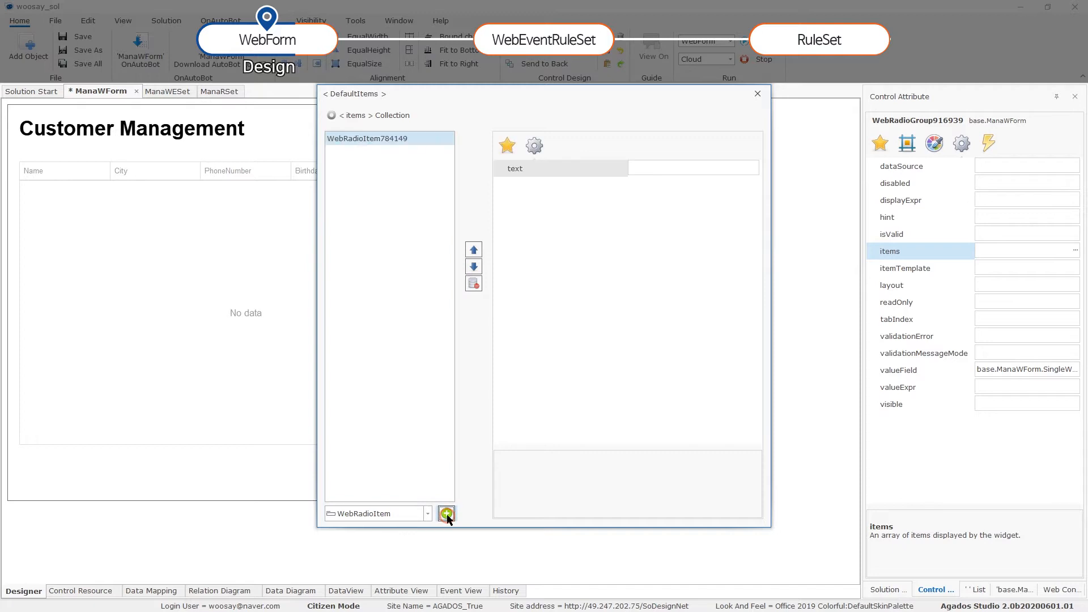
{"action": "left_click", "coordinate": [446, 513]}
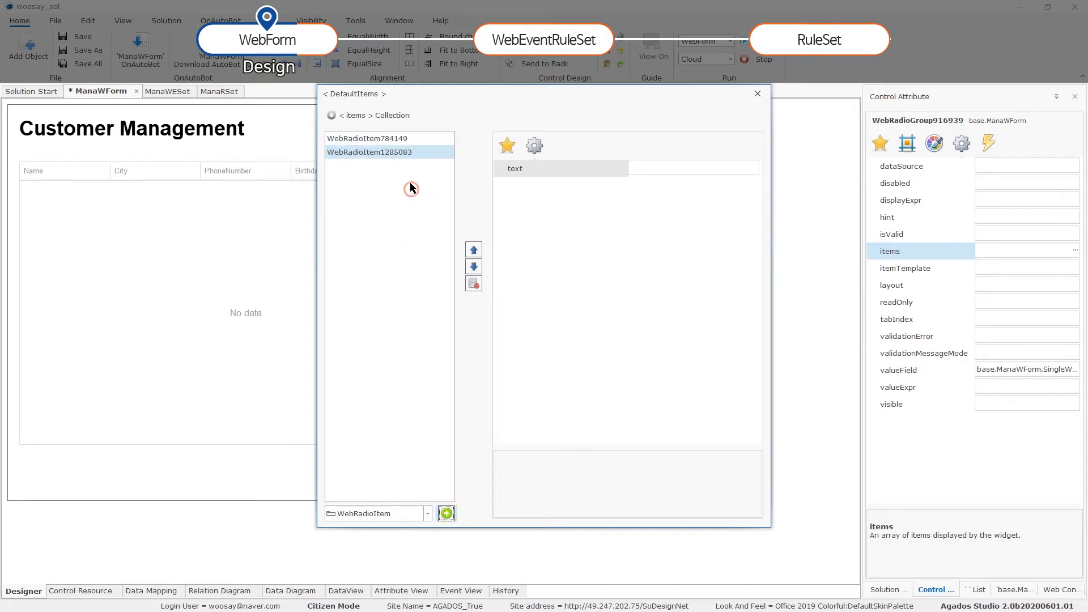
Set the two radio options' text to Male and Female and close the items editor.
{"action": "left_click", "coordinate": [396, 139]}
{"action": "left_click", "coordinate": [660, 170]}
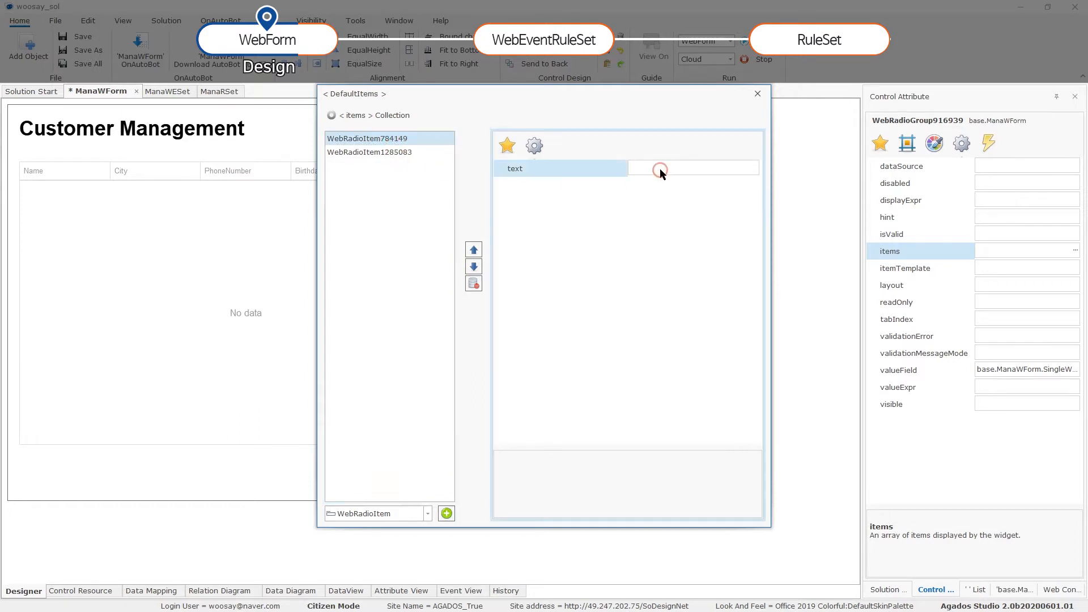
{"action": "type", "text": "Male"}
{"action": "left_click", "coordinate": [357, 152]}
{"action": "left_click", "coordinate": [635, 164]}
{"action": "left_click", "coordinate": [669, 169]}
{"action": "type", "text": "Felale"}
{"action": "double_click", "coordinate": [669, 169]}
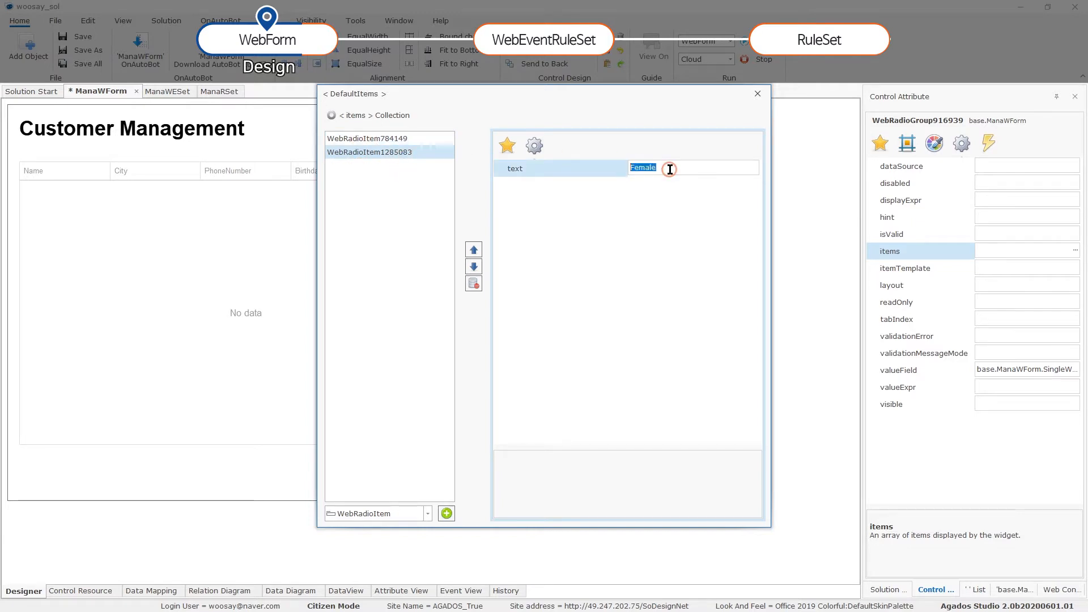
{"action": "left_click", "coordinate": [376, 139]}
{"action": "left_click", "coordinate": [638, 169]}
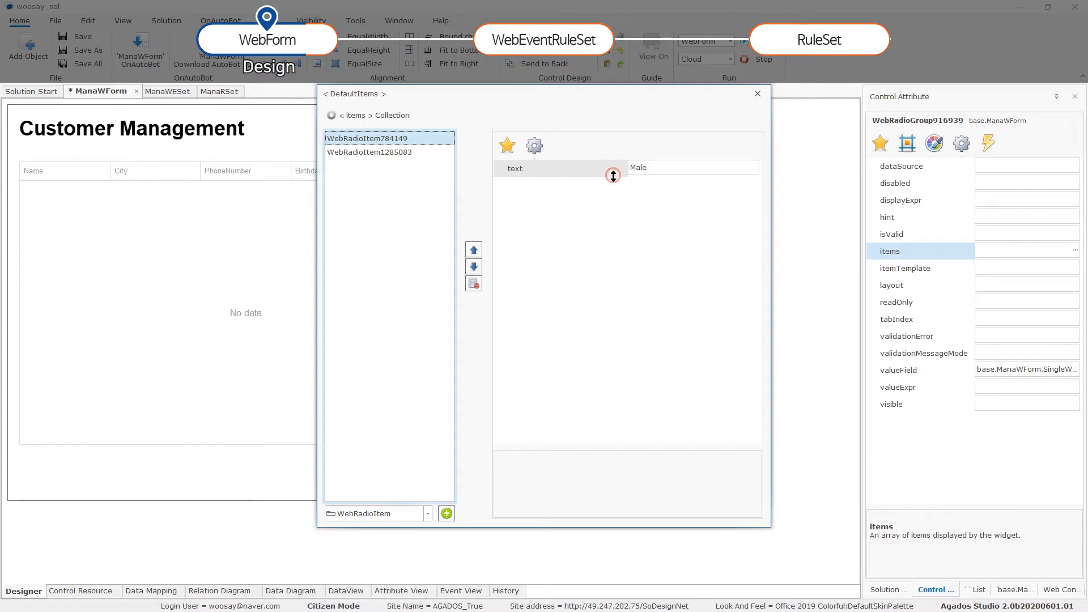
{"action": "left_click", "coordinate": [419, 152]}
{"action": "left_click", "coordinate": [653, 172]}
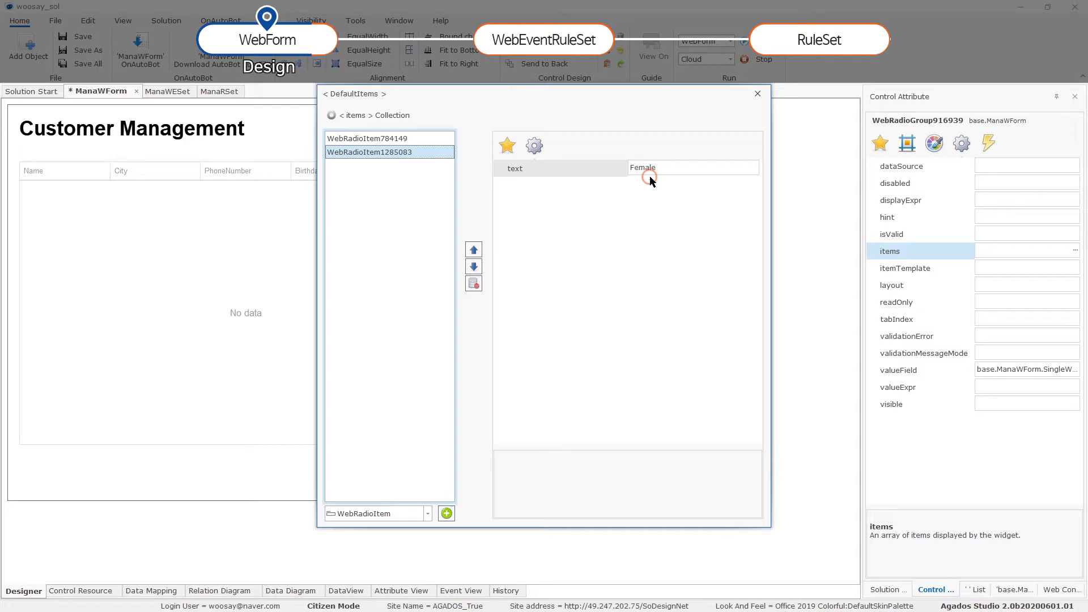
{"action": "left_click", "coordinate": [758, 94]}
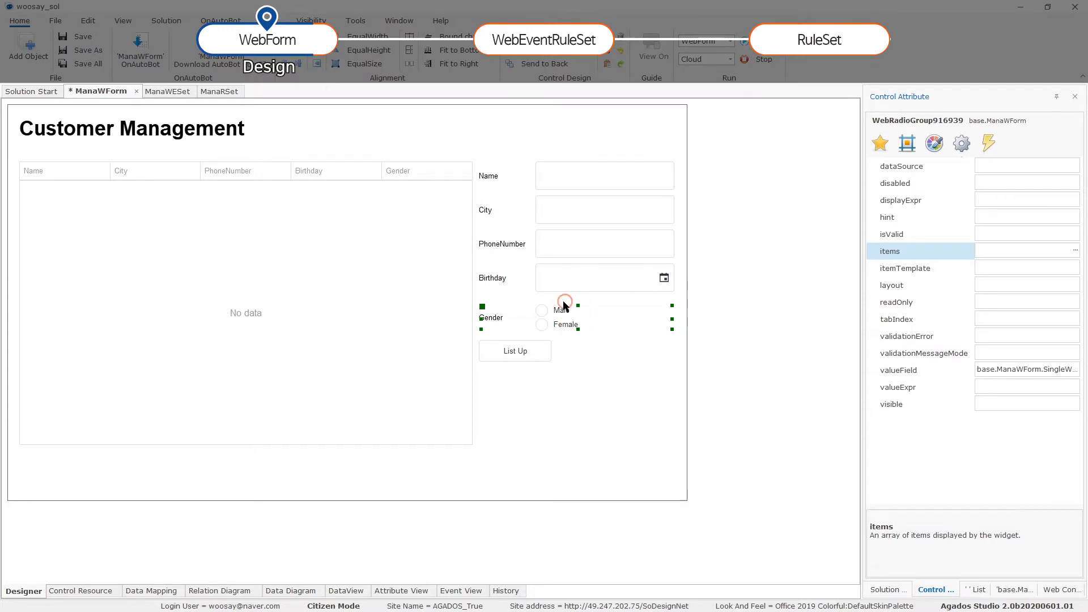
Select the ManaWForm form and pick Button from the toolbox's Editor_Button section.
{"action": "left_click", "coordinate": [674, 332]}
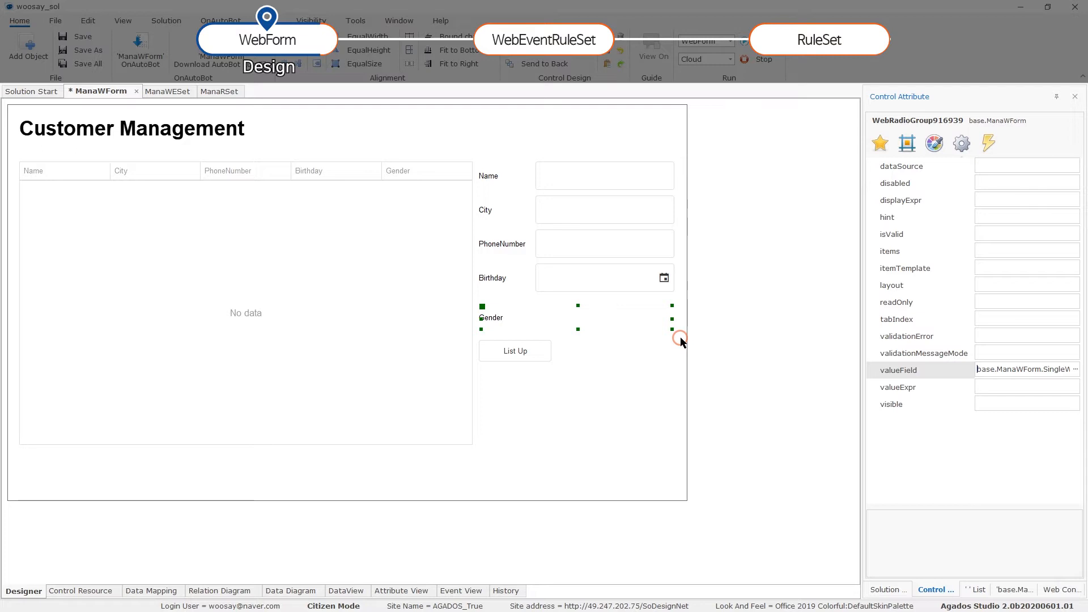
{"action": "left_click", "coordinate": [622, 340]}
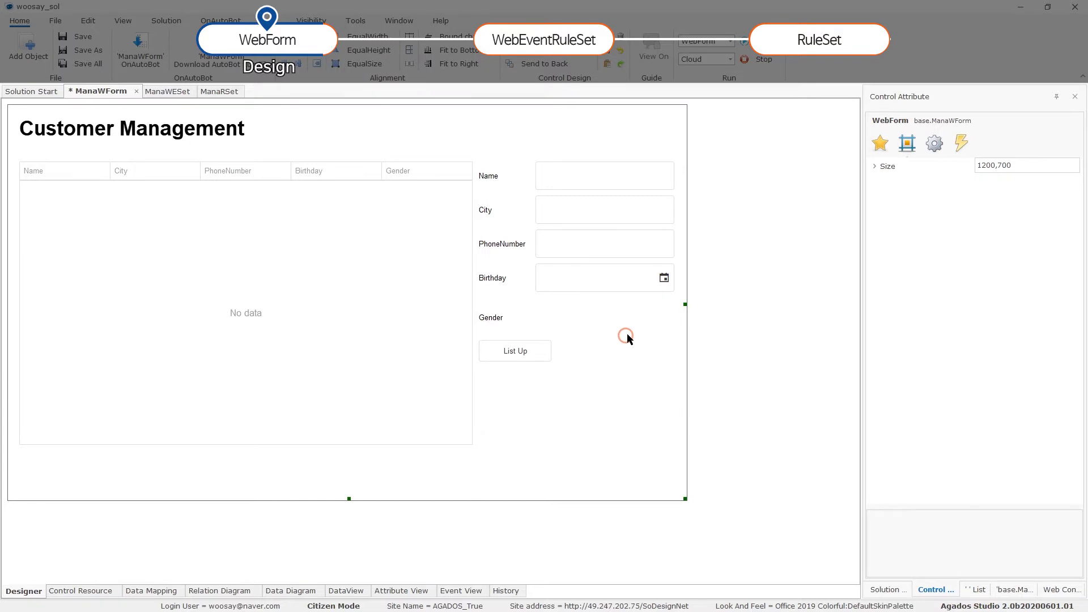
{"action": "key", "text": "ctrl+alt+x"}
{"action": "scroll", "coordinate": [919, 368], "scroll_direction": "down", "scroll_amount": 5}
{"action": "left_click", "coordinate": [916, 399]}
Draw a new button just below List Up and caption it Save.
{"action": "left_click_drag", "start_coordinate": [483, 369], "coordinate": [553, 391]}
{"action": "left_click", "coordinate": [522, 378]}
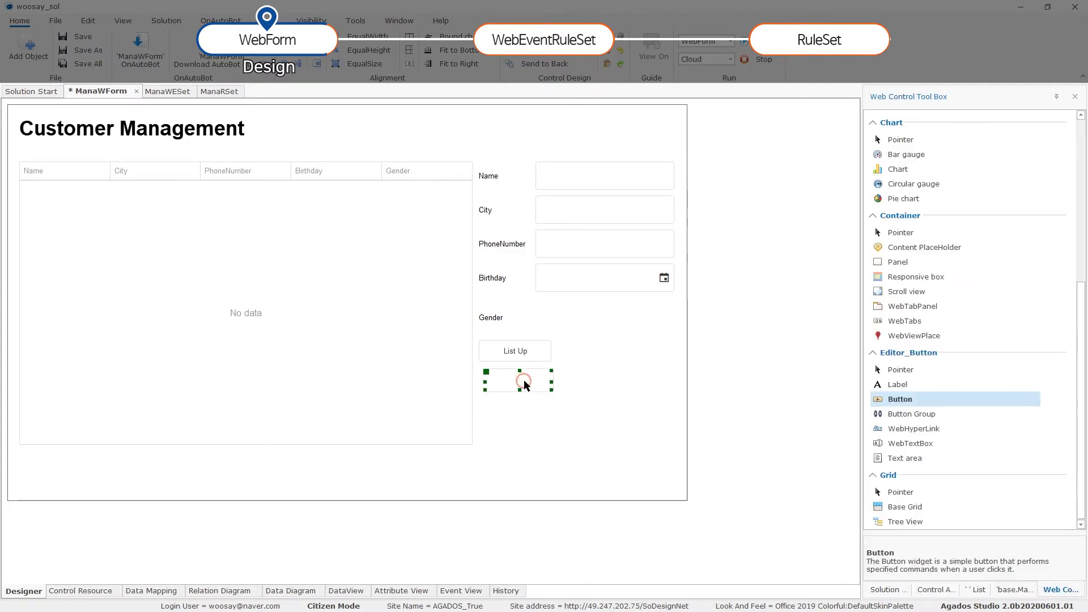
{"action": "left_click", "coordinate": [977, 139]}
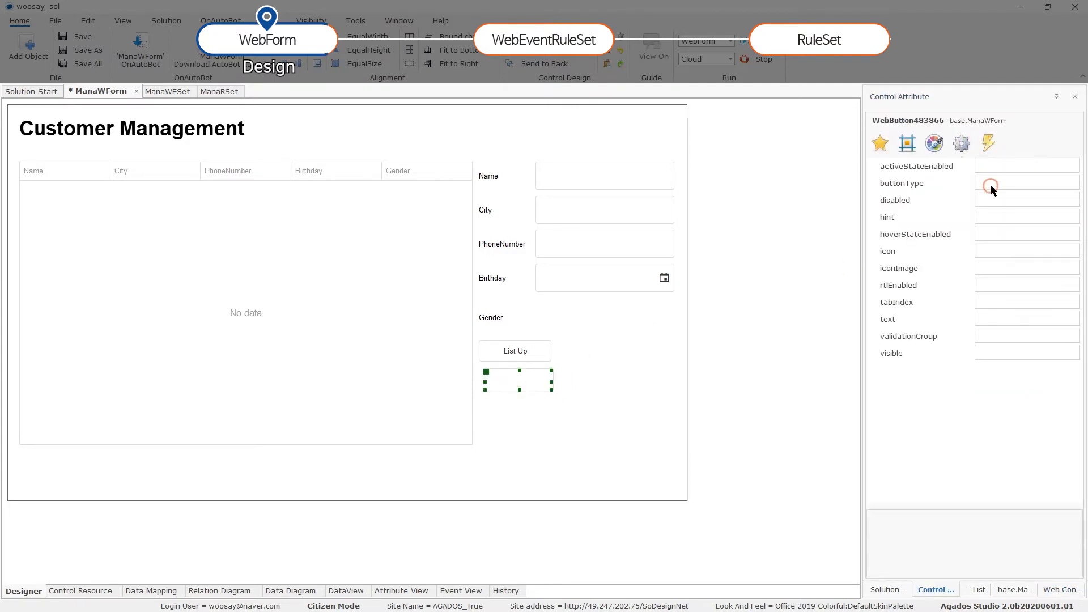
{"action": "left_click", "coordinate": [1018, 321]}
{"action": "type", "text": "Save"}
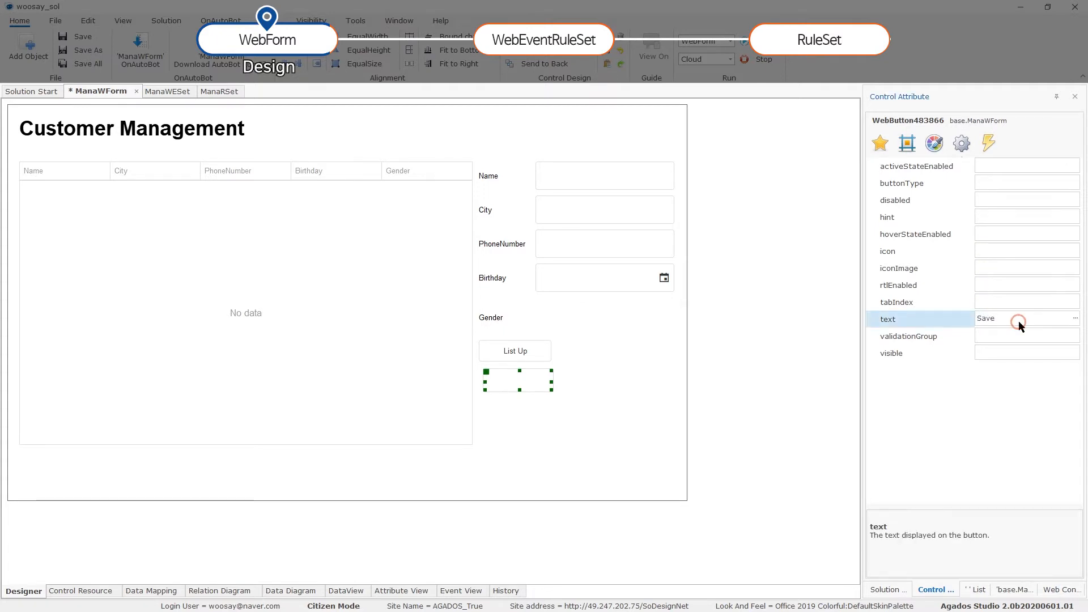
{"action": "key", "text": "Return"}
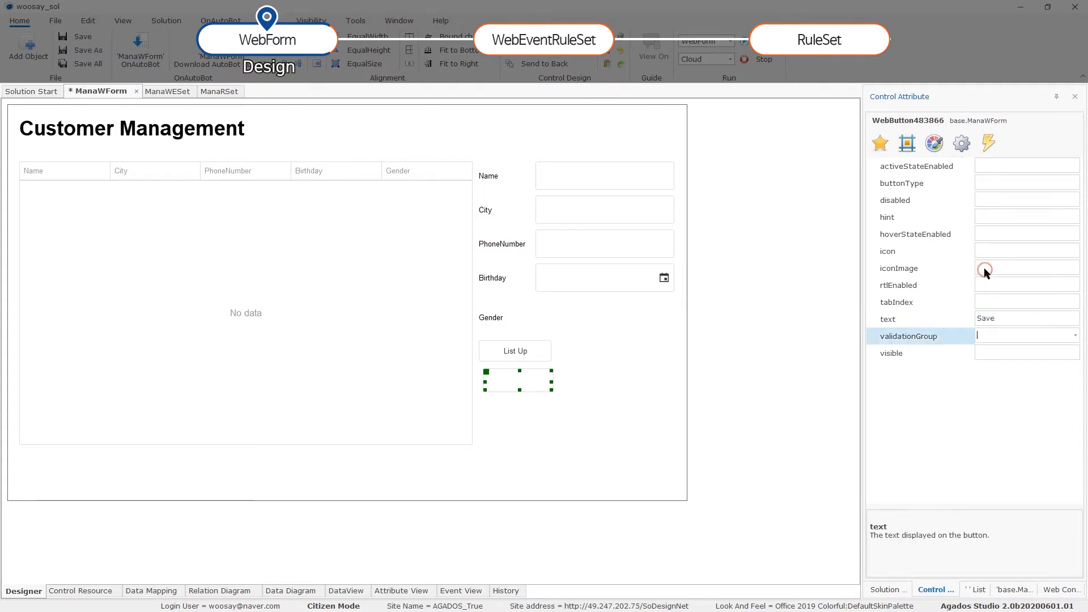
Set the Save button's location to 831,464 and its size to 128,38.
{"action": "left_click", "coordinate": [906, 145]}
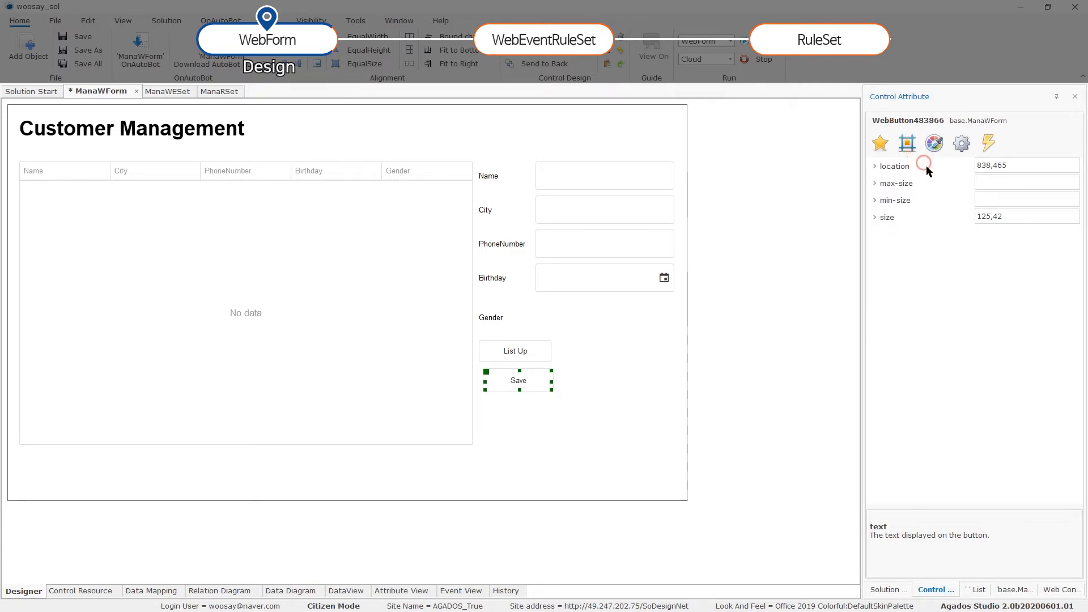
{"action": "left_click", "coordinate": [1006, 166]}
{"action": "left_click", "coordinate": [1012, 168]}
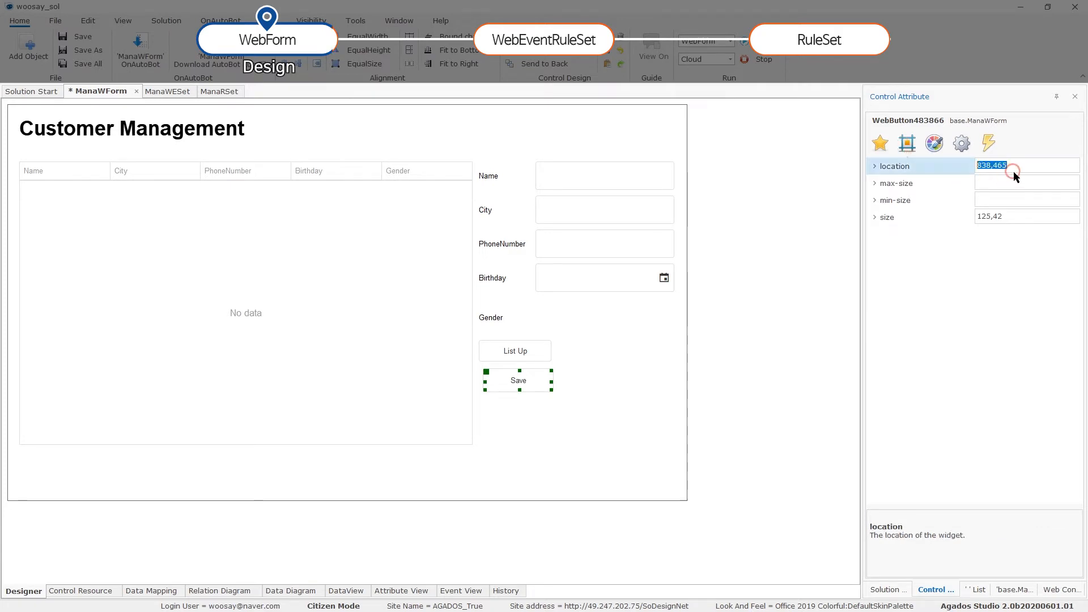
{"action": "type", "text": "831"}
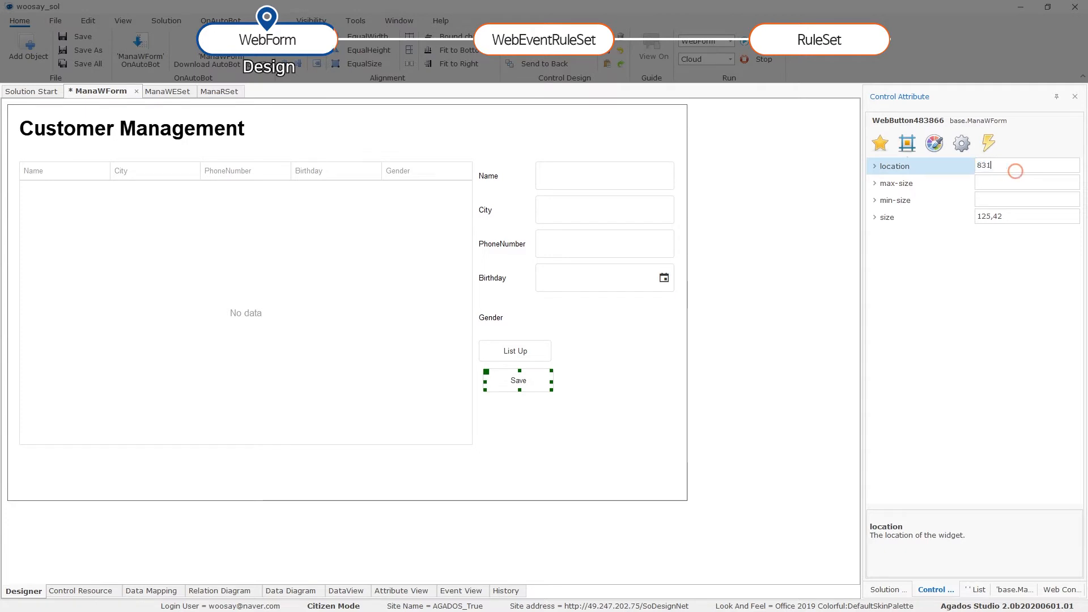
{"action": "type", "text": ",464"}
{"action": "key", "text": "Down"}
{"action": "key", "text": "Down"}
{"action": "key", "text": "Return"}
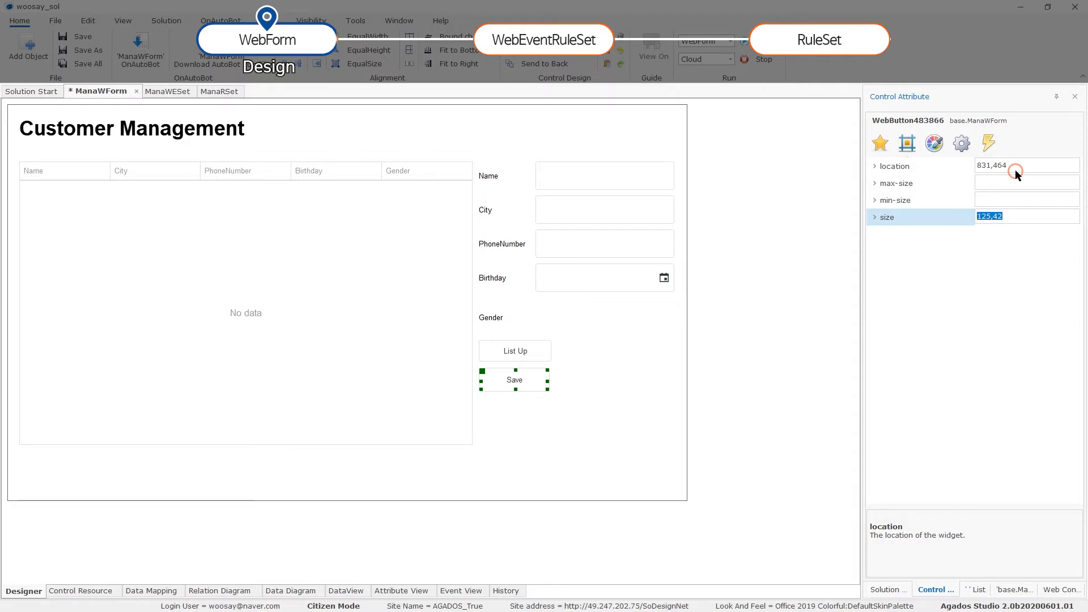
{"action": "type", "text": "128,38"}
{"action": "left_click", "coordinate": [1016, 169]}
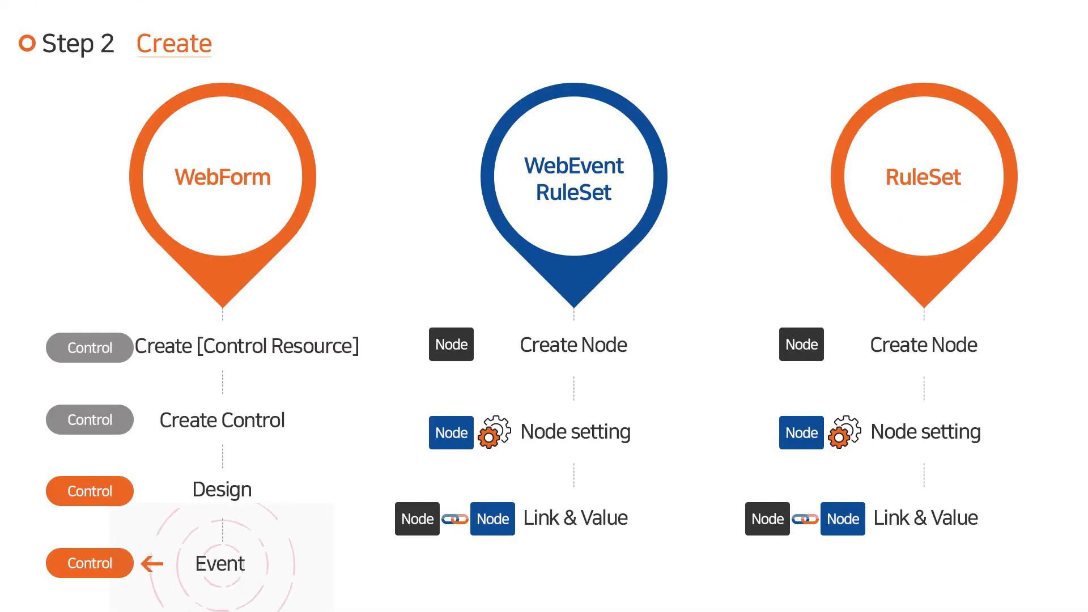
{"action": "left_click", "coordinate": [563, 381]}
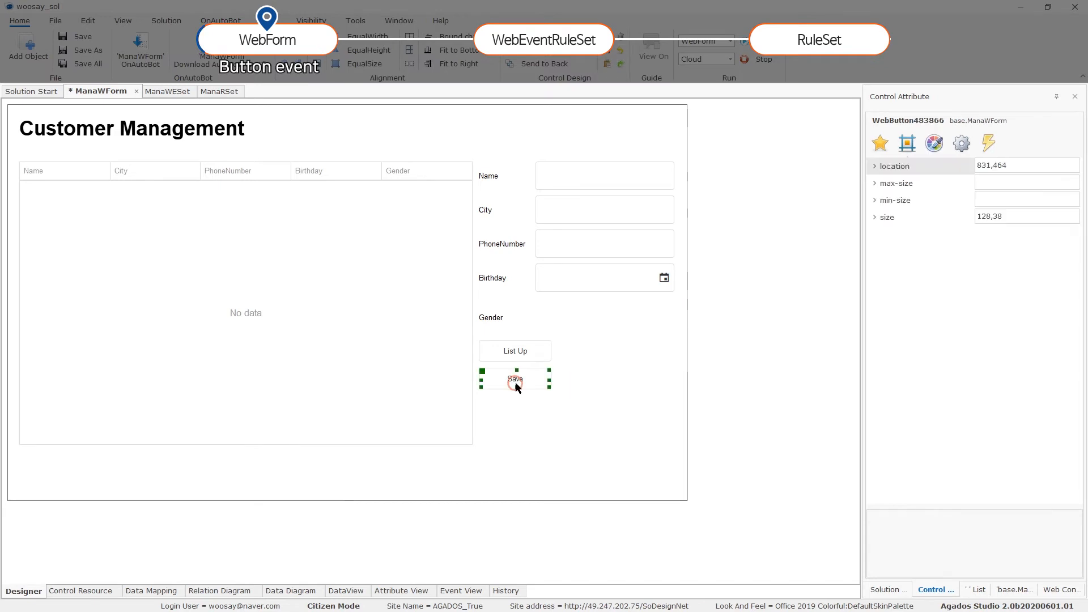
Open the Save button's click event and save a condition group named 'click'.
{"action": "left_click", "coordinate": [986, 144]}
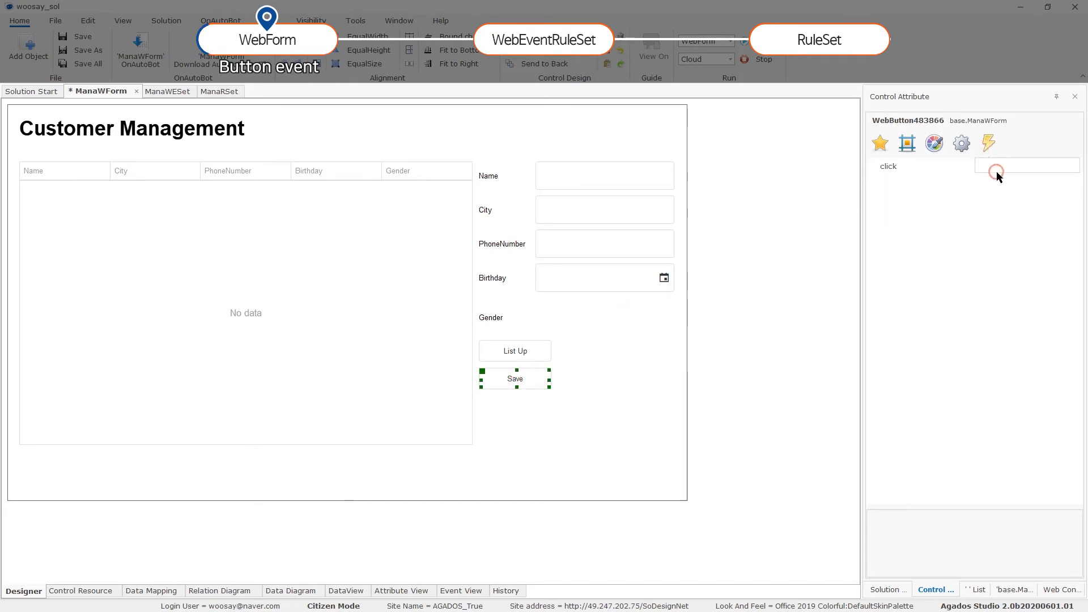
{"action": "left_click", "coordinate": [1045, 172]}
{"action": "left_click", "coordinate": [1075, 165]}
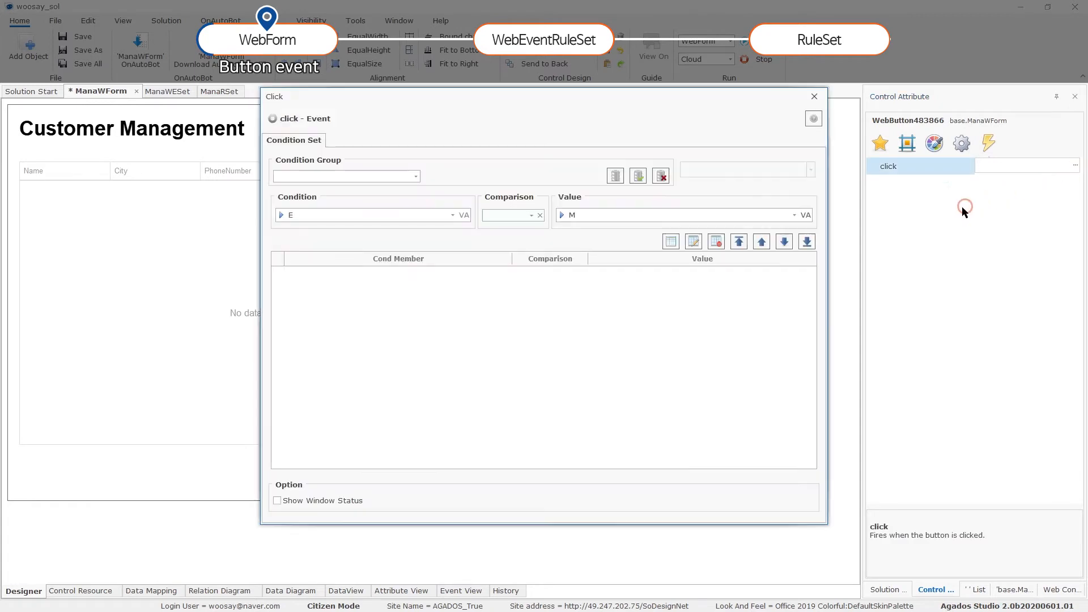
{"action": "left_click", "coordinate": [373, 178]}
{"action": "type", "text": "click"}
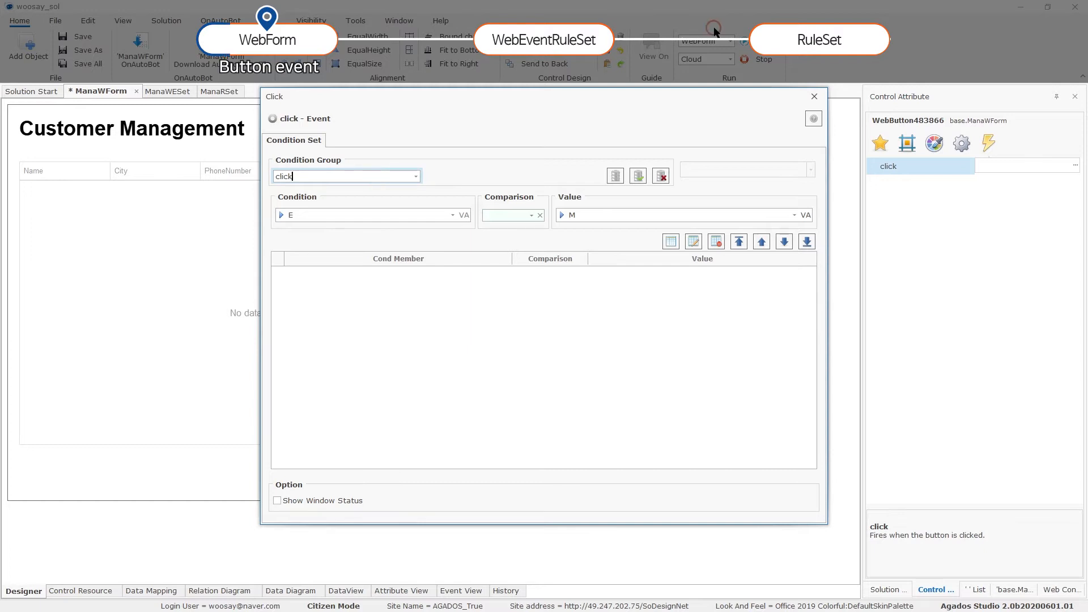
{"action": "left_click", "coordinate": [638, 176]}
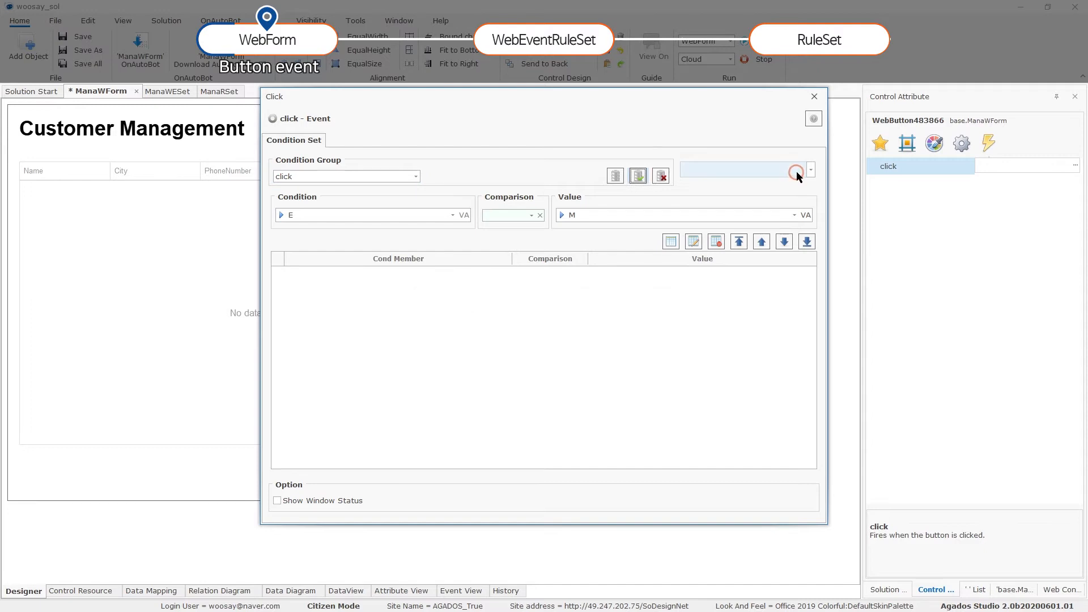
Choose Run Web Event RuleSet with the base.ManaWESet ruleset as the action.
{"action": "left_click", "coordinate": [797, 171]}
{"action": "left_click", "coordinate": [751, 182]}
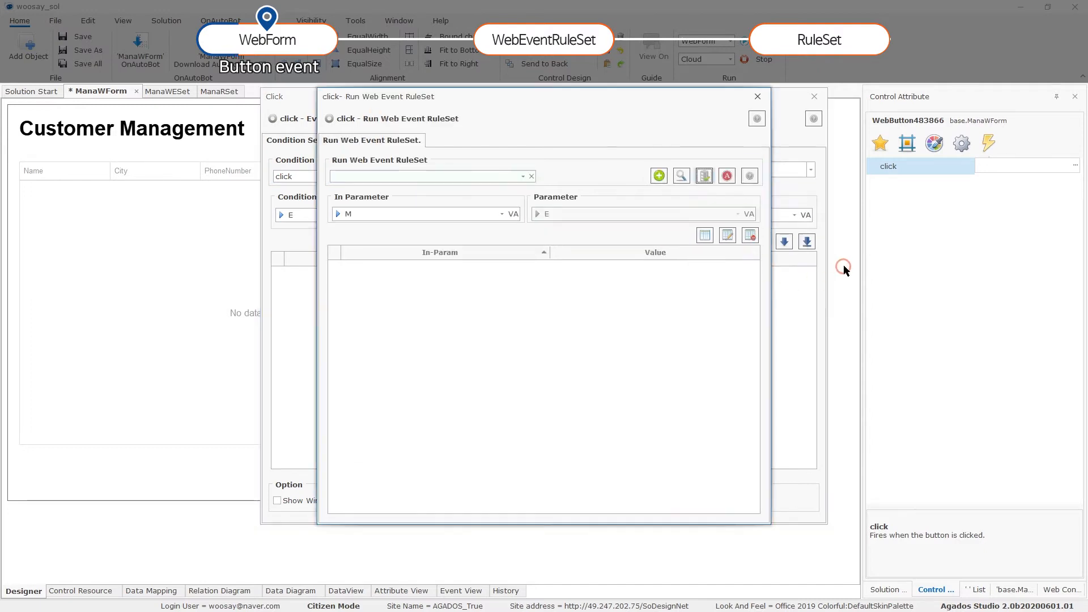
{"action": "left_click", "coordinate": [522, 176]}
{"action": "left_click", "coordinate": [479, 208]}
{"action": "left_click", "coordinate": [438, 215]}
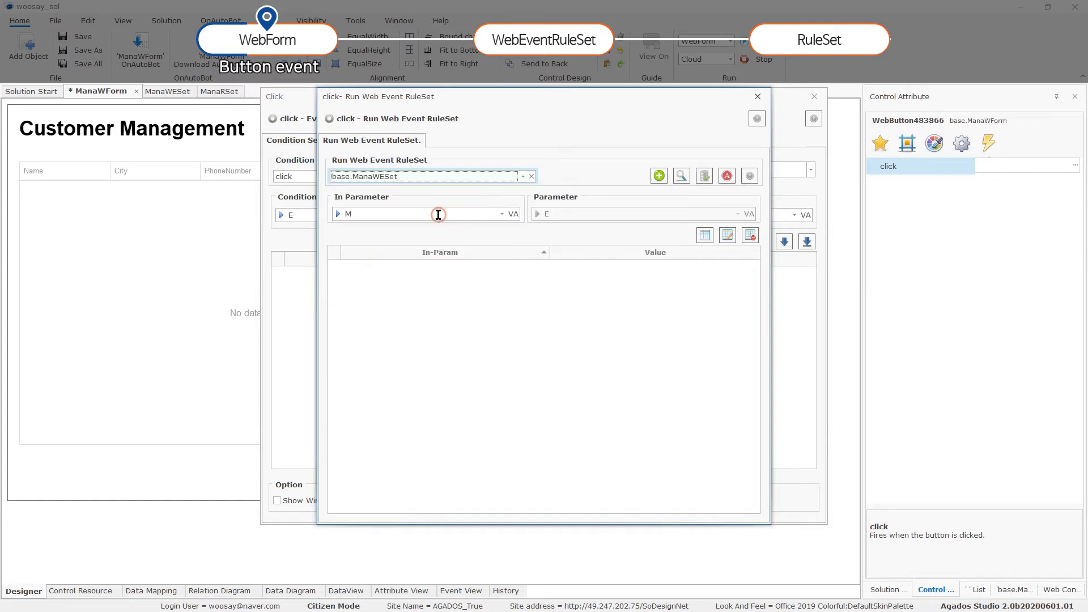
Add the In-Param ManaWESet.EVENT_CODE = Write and add the ruleset run as a flow step.
{"action": "left_click", "coordinate": [501, 214]}
{"action": "left_click", "coordinate": [397, 226]}
{"action": "left_click", "coordinate": [607, 218]}
{"action": "type", "text": "Write"}
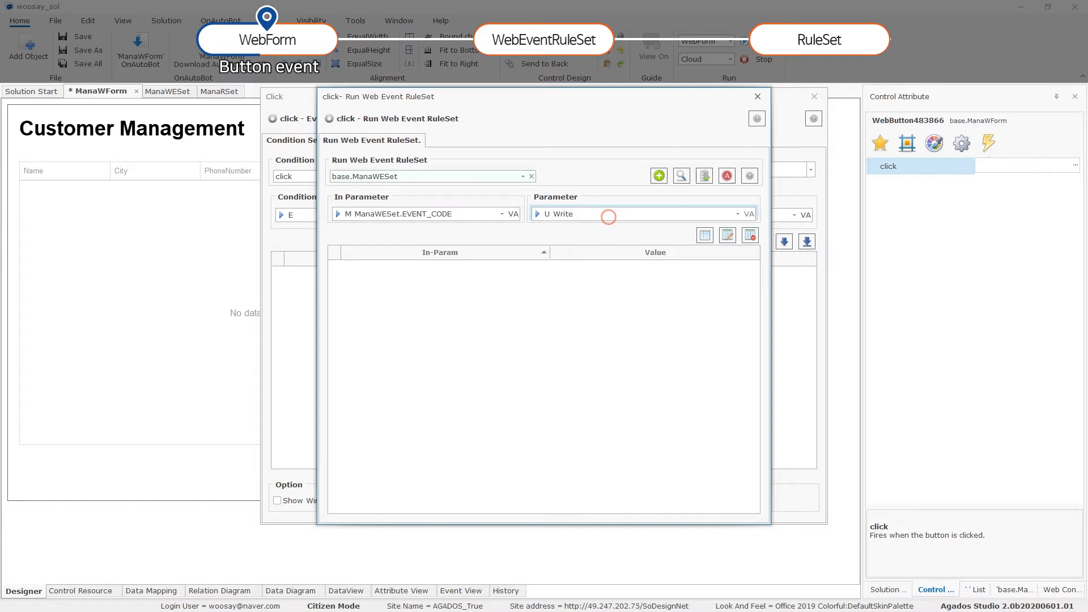
{"action": "left_click", "coordinate": [728, 235]}
{"action": "left_click", "coordinate": [659, 175]}
{"action": "left_click", "coordinate": [594, 413]}
{"action": "left_click", "coordinate": [696, 176]}
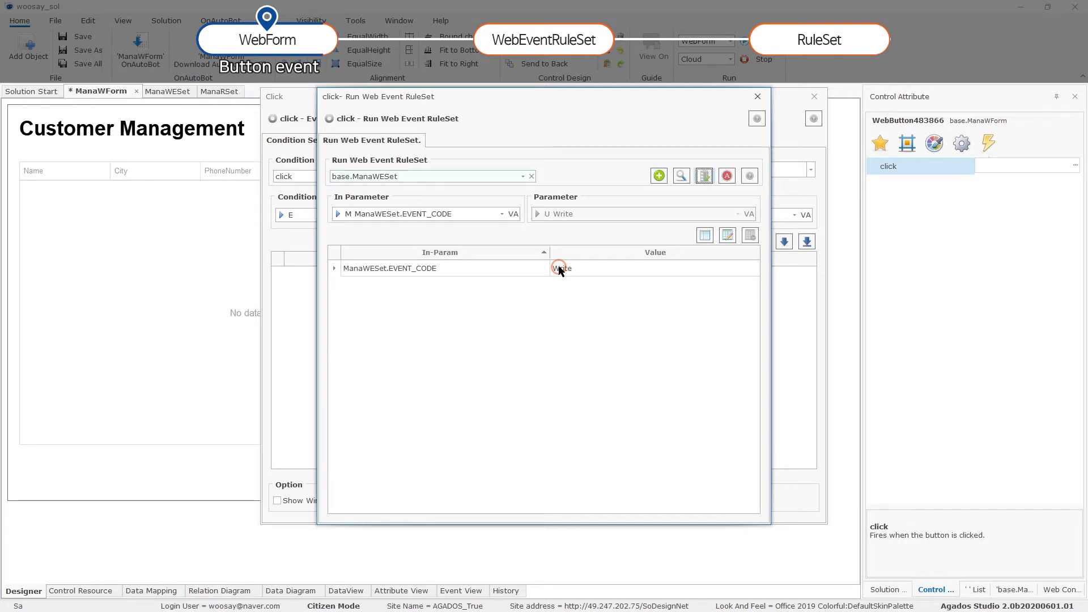
Close the click event settings and save the customer form with Ctrl+S.
{"action": "left_click", "coordinate": [757, 96]}
{"action": "left_click", "coordinate": [815, 96]}
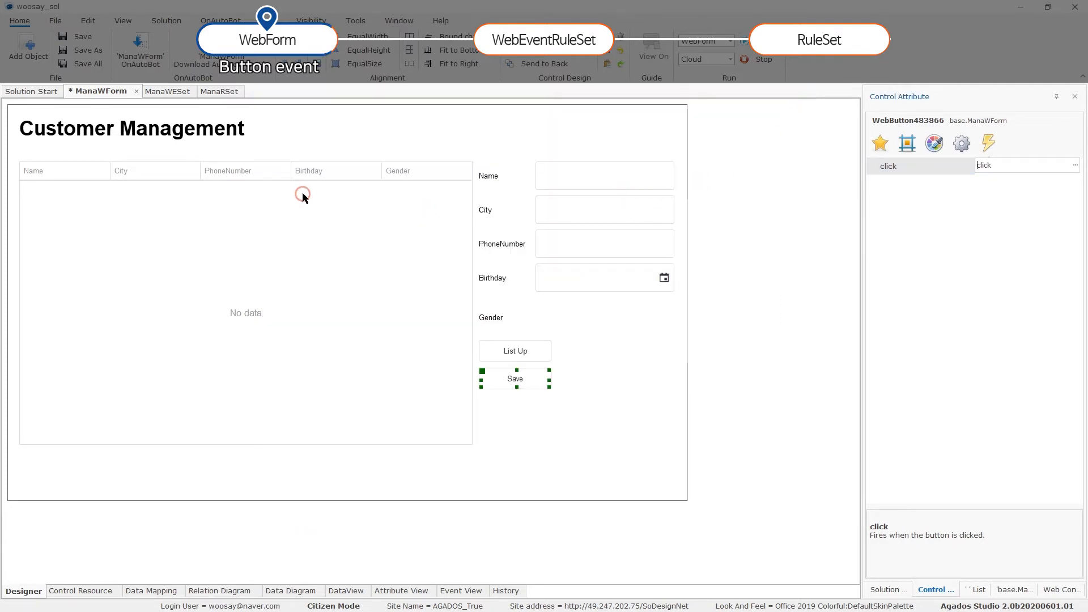
{"action": "key", "text": "ctrl+s"}
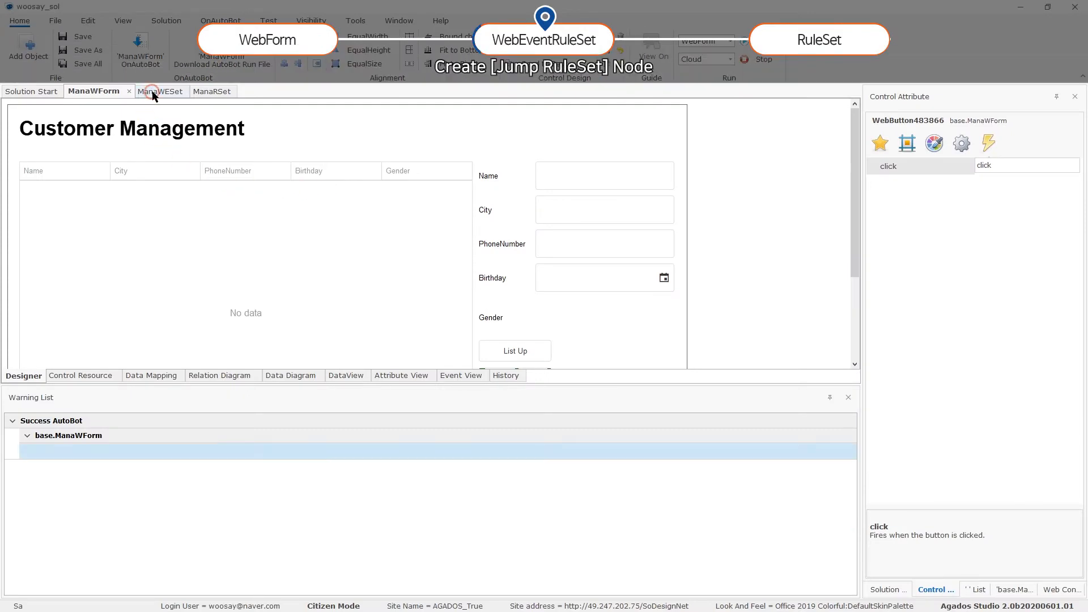
In the ManaWESet flow, place a Jump RuleSet node below List Cust.
{"action": "left_click", "coordinate": [150, 91]}
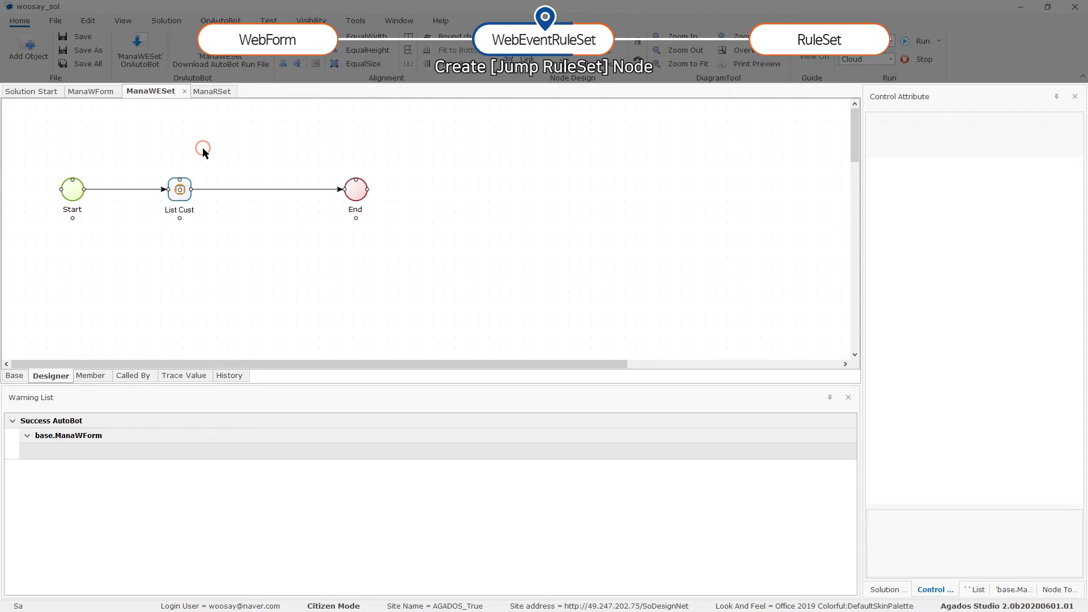
{"action": "left_click", "coordinate": [202, 147]}
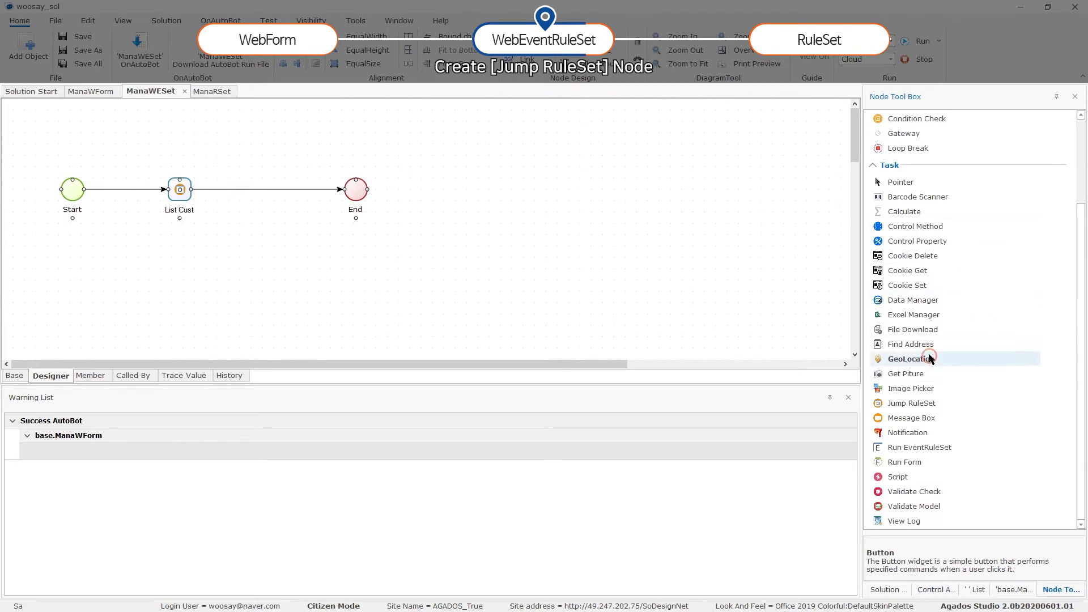
{"action": "left_click", "coordinate": [912, 403]}
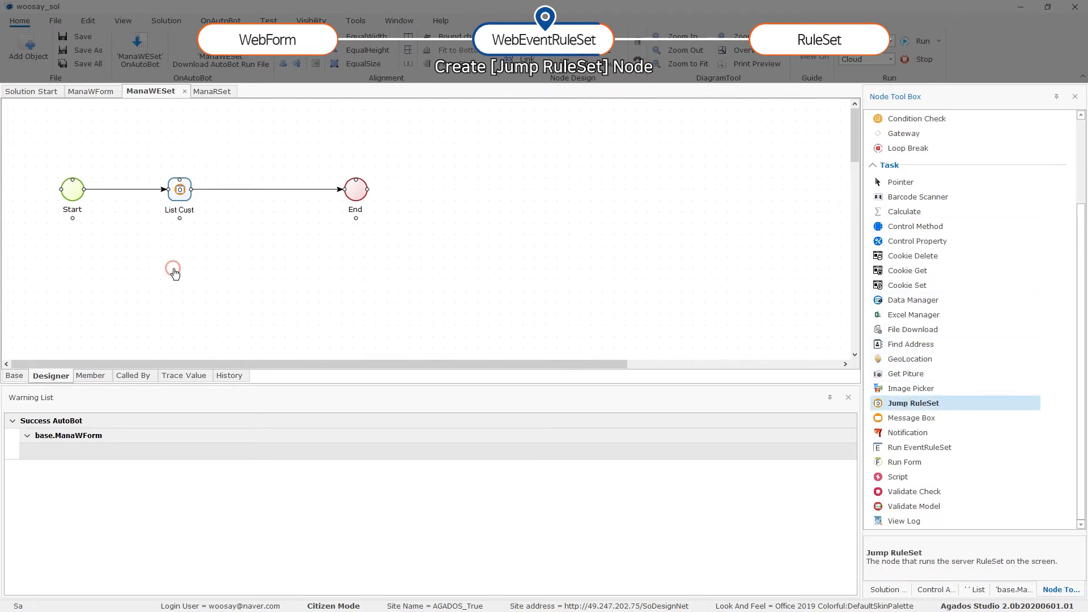
{"action": "left_click", "coordinate": [188, 284]}
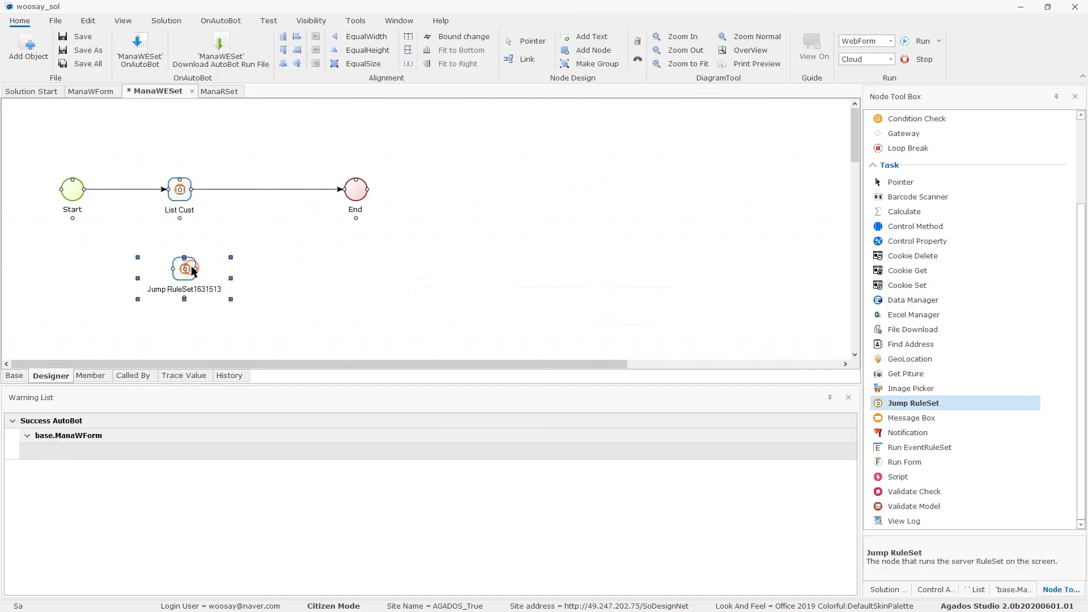
Rename the new jump node to Write Cust and save it.
{"action": "double_click", "coordinate": [192, 267]}
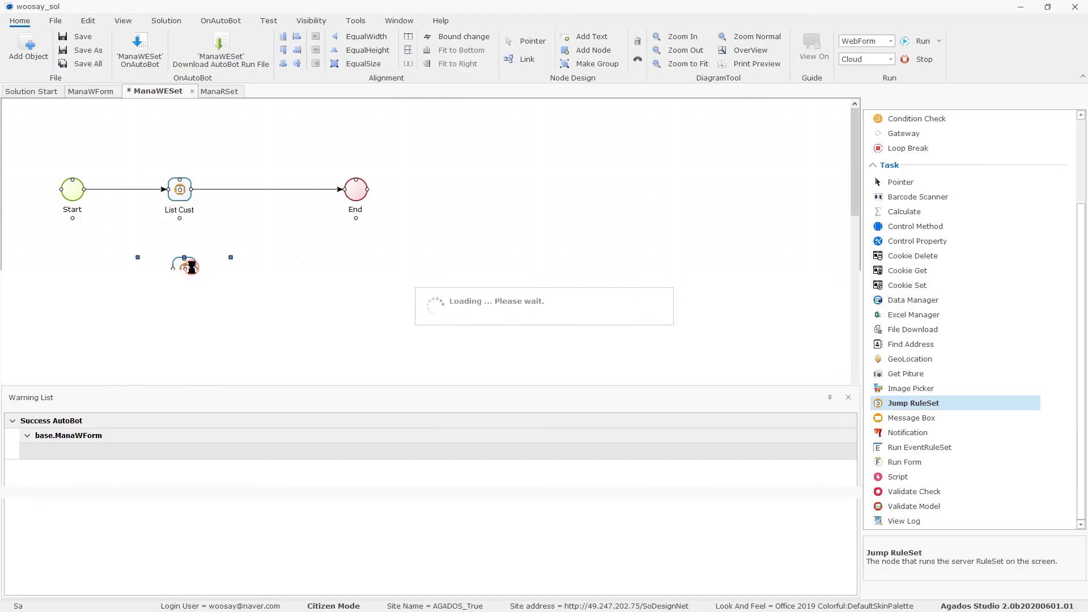
{"action": "left_click", "coordinate": [29, 573]}
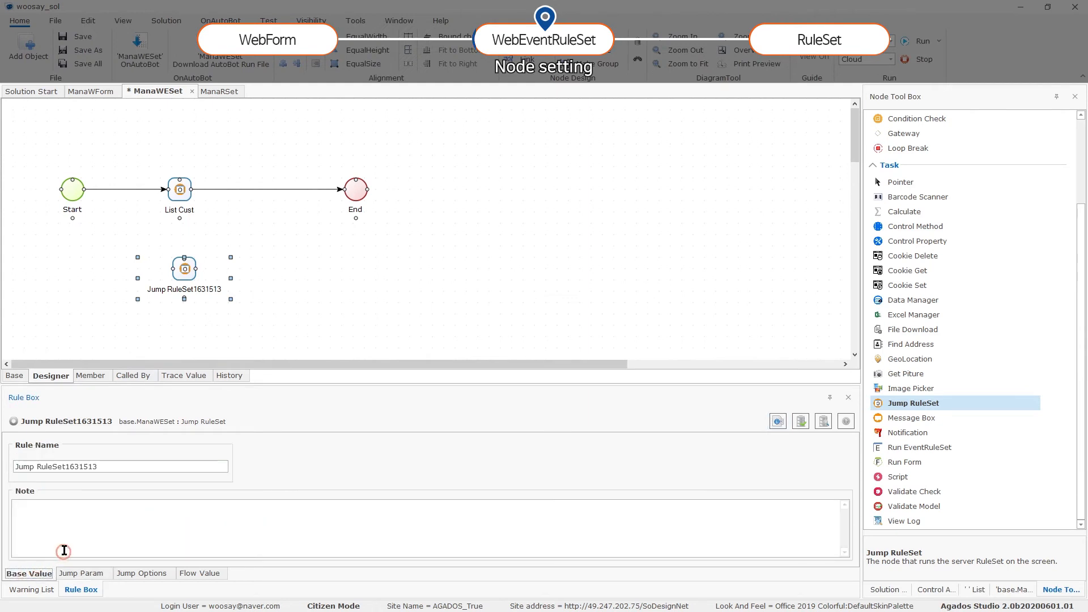
{"action": "left_click", "coordinate": [121, 467]}
{"action": "key", "text": "BackSpace"}
{"action": "key", "text": "BackSpace"}
{"action": "key", "text": "BackSpace"}
{"action": "key", "text": "BackSpace"}
{"action": "key", "text": "BackSpace"}
{"action": "key", "text": "BackSpace"}
{"action": "key", "text": "BackSpace"}
{"action": "key", "text": "BackSpace"}
{"action": "key", "text": "BackSpace"}
{"action": "key", "text": "BackSpace"}
{"action": "key", "text": "BackSpace"}
{"action": "key", "text": "BackSpace"}
{"action": "key", "text": "BackSpace"}
{"action": "key", "text": "BackSpace"}
{"action": "key", "text": "BackSpace"}
{"action": "key", "text": "BackSpace"}
{"action": "key", "text": "BackSpace"}
{"action": "key", "text": "BackSpace"}
{"action": "key", "text": "BackSpace"}
{"action": "type", "text": "W"}
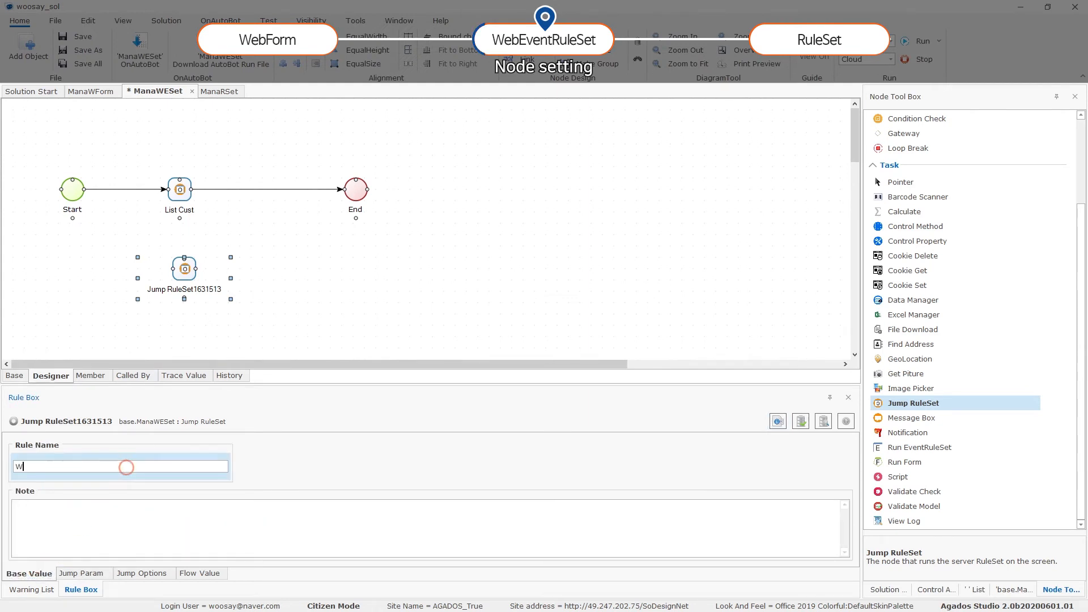
{"action": "type", "text": "rite Cust"}
{"action": "left_click", "coordinate": [800, 422]}
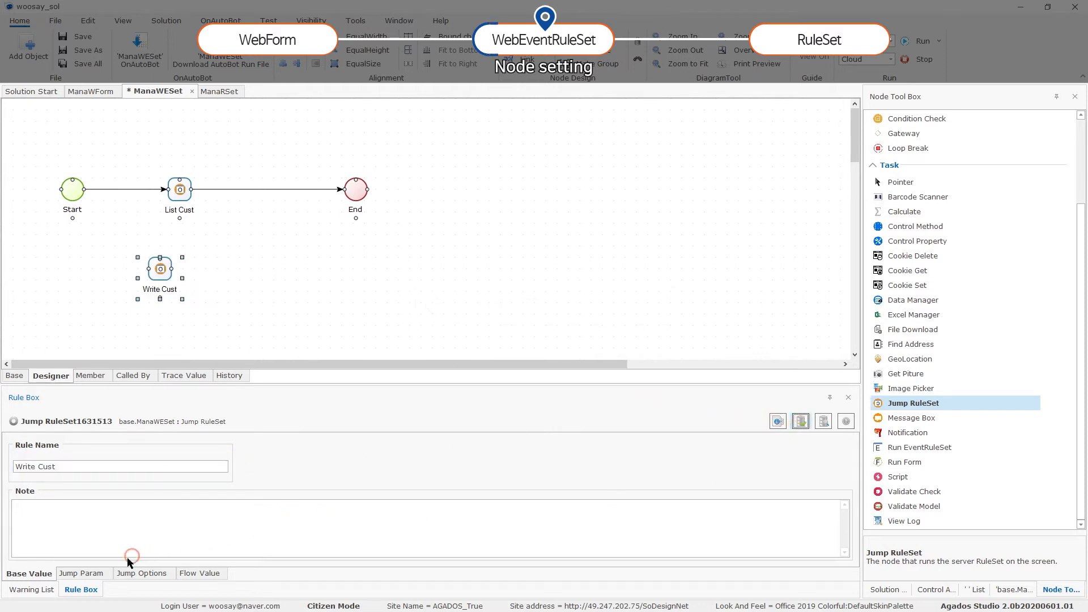
Set the node's jump target to base.ManaRSet with jump code Write.
{"action": "left_click", "coordinate": [90, 574]}
{"action": "left_click", "coordinate": [295, 455]}
{"action": "left_click", "coordinate": [304, 458]}
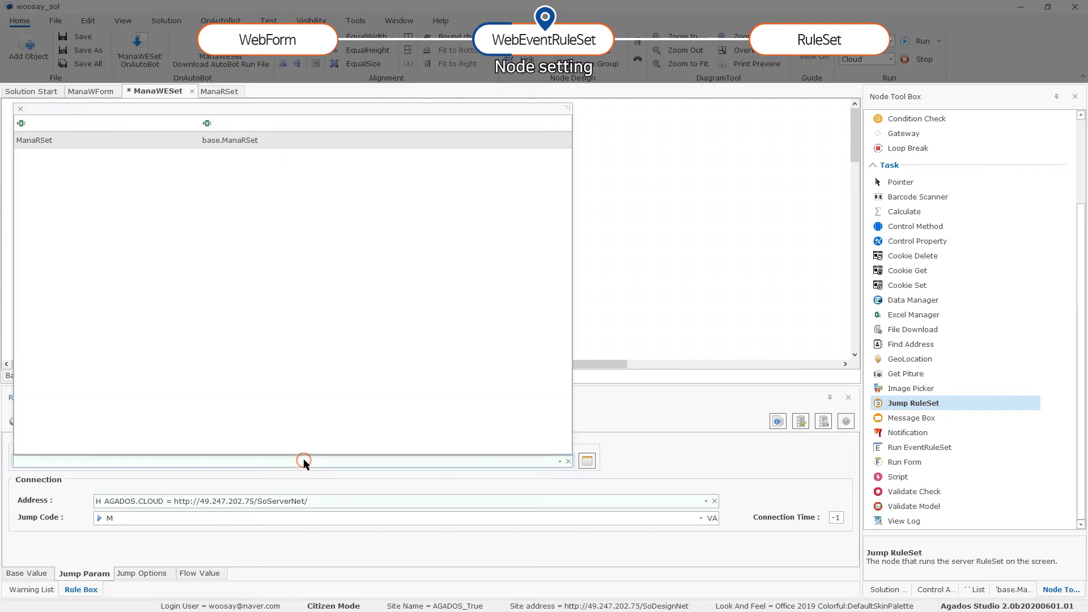
{"action": "left_click", "coordinate": [161, 146]}
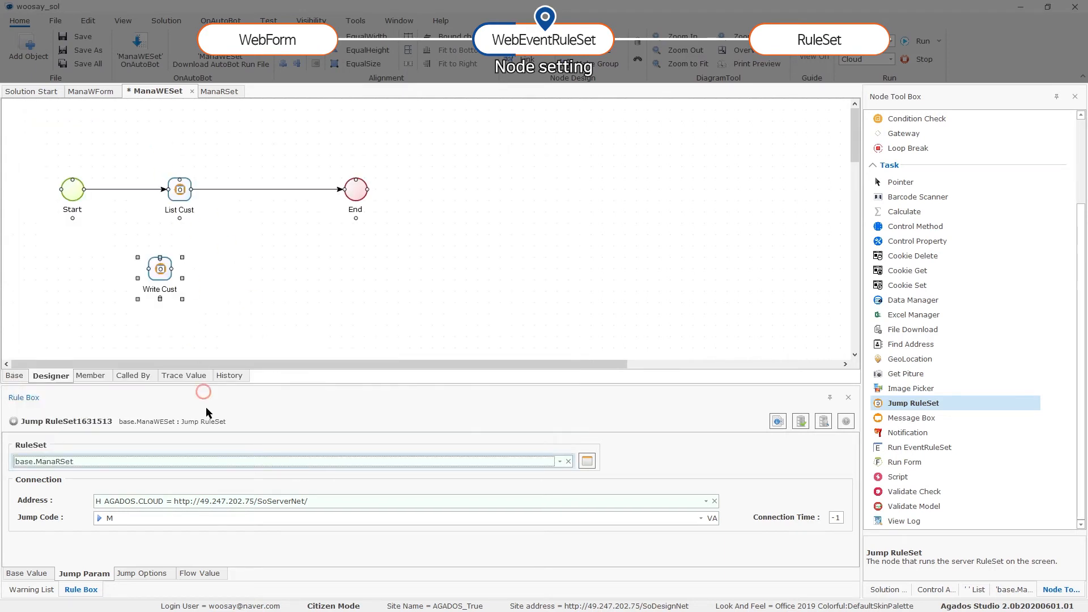
{"action": "left_click", "coordinate": [195, 519]}
{"action": "type", "text": "Write"}
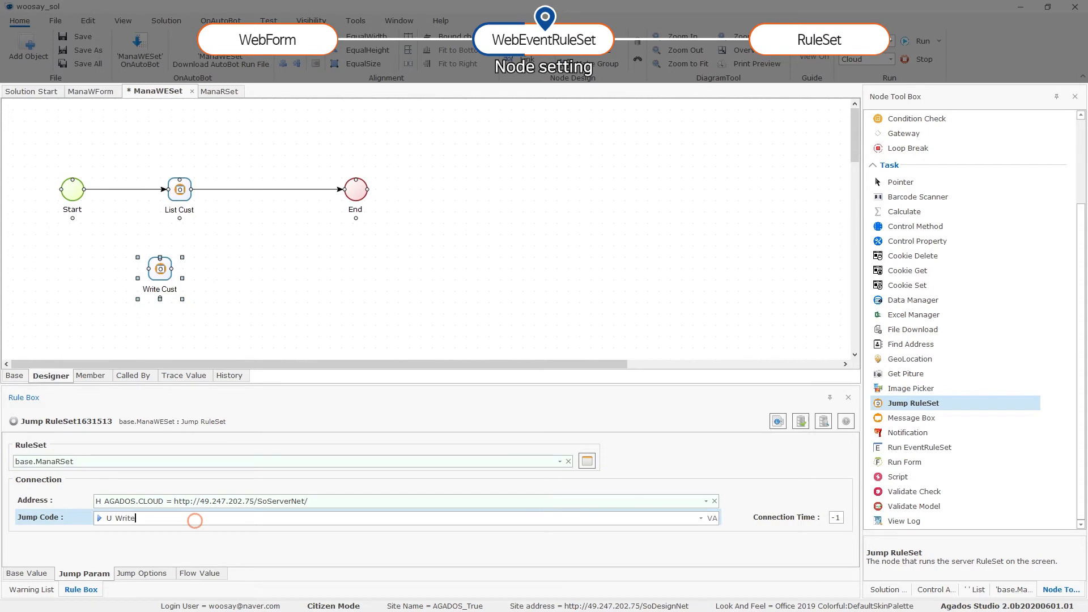
{"action": "left_click", "coordinate": [801, 421]}
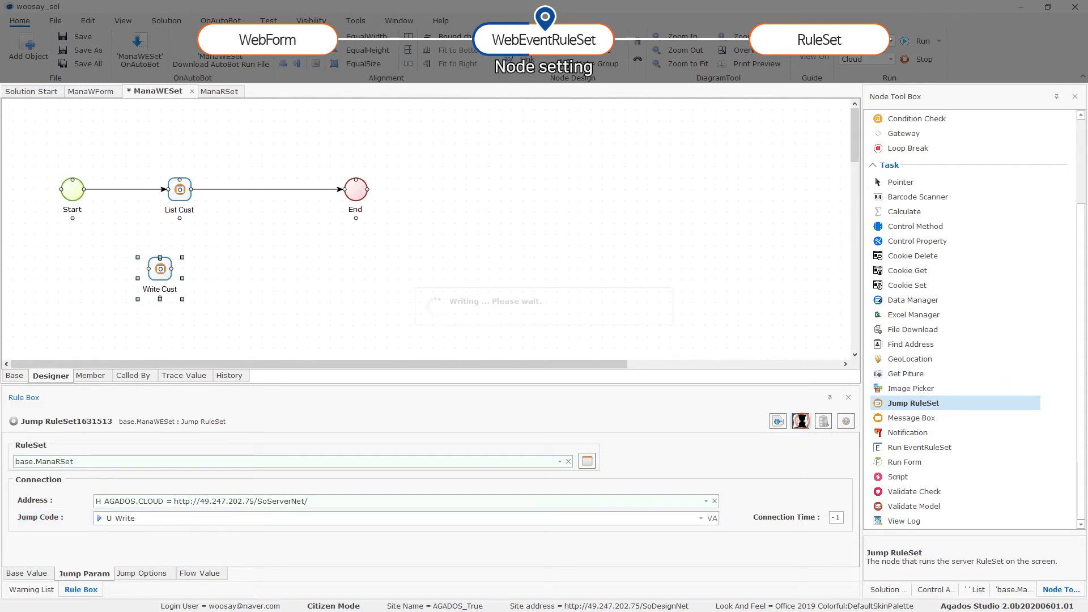
{"action": "left_click", "coordinate": [544, 276]}
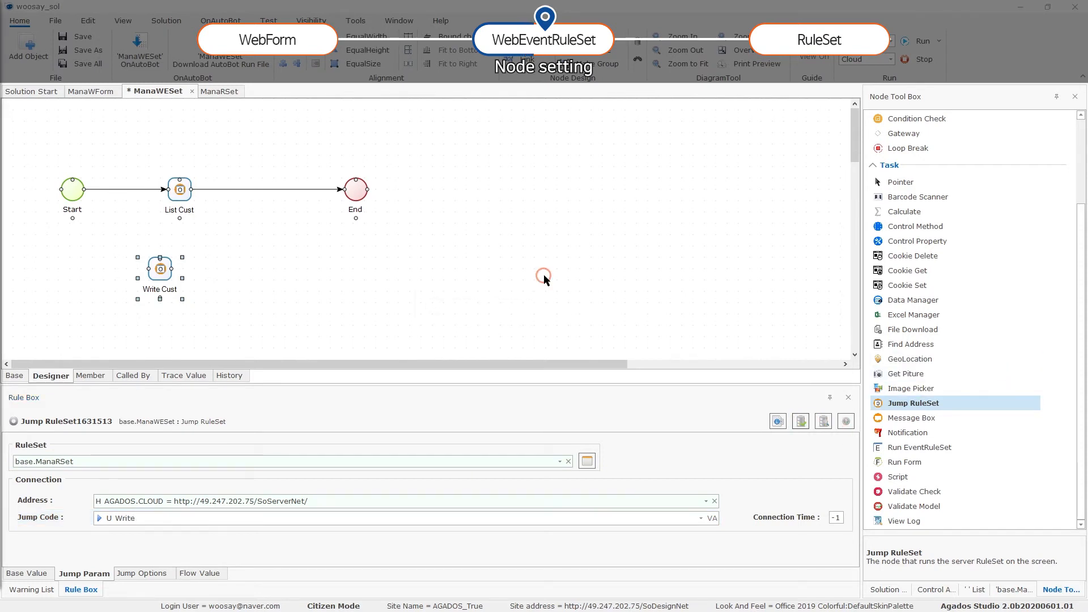
{"action": "left_click", "coordinate": [178, 291]}
{"action": "left_click", "coordinate": [778, 422]}
{"action": "left_click", "coordinate": [793, 437]}
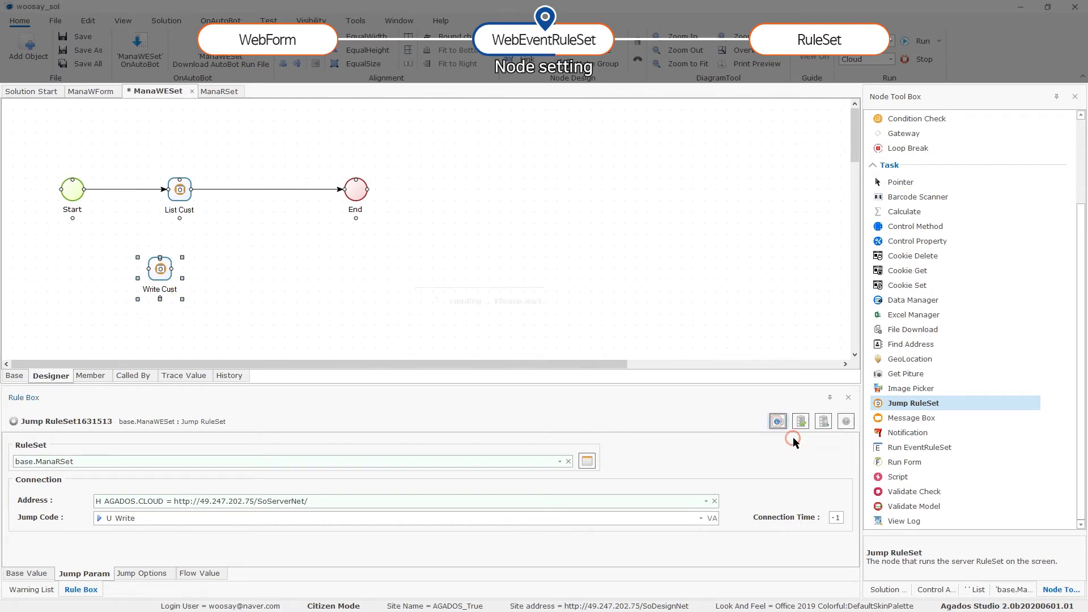
Add ManaWForm.SingleWVData to the Write Cust node's Send datasets and save.
{"action": "left_click", "coordinate": [399, 219]}
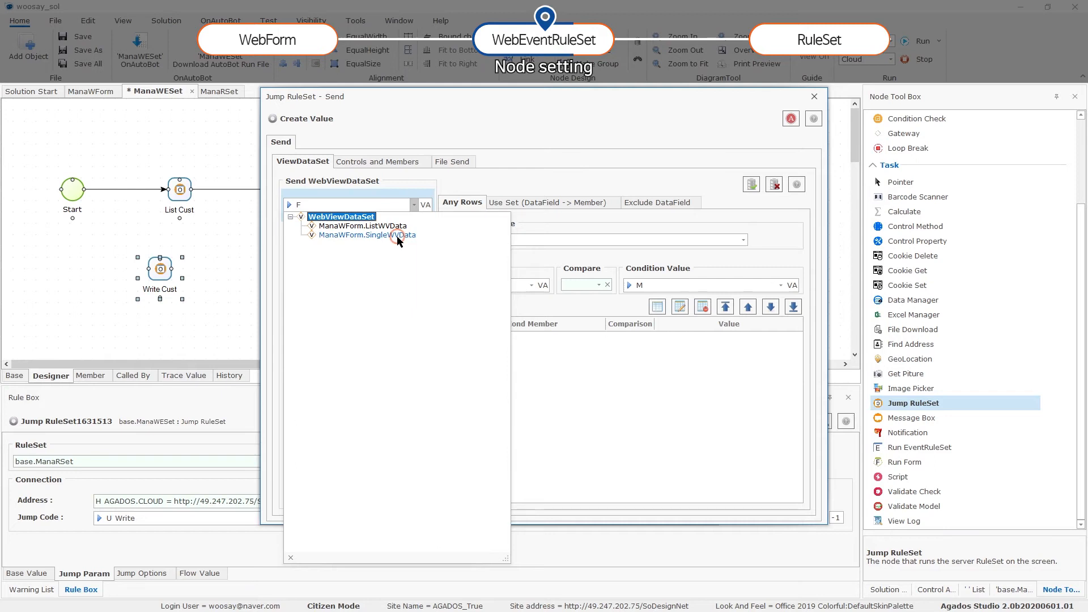
{"action": "left_click", "coordinate": [398, 235]}
{"action": "left_click", "coordinate": [378, 253]}
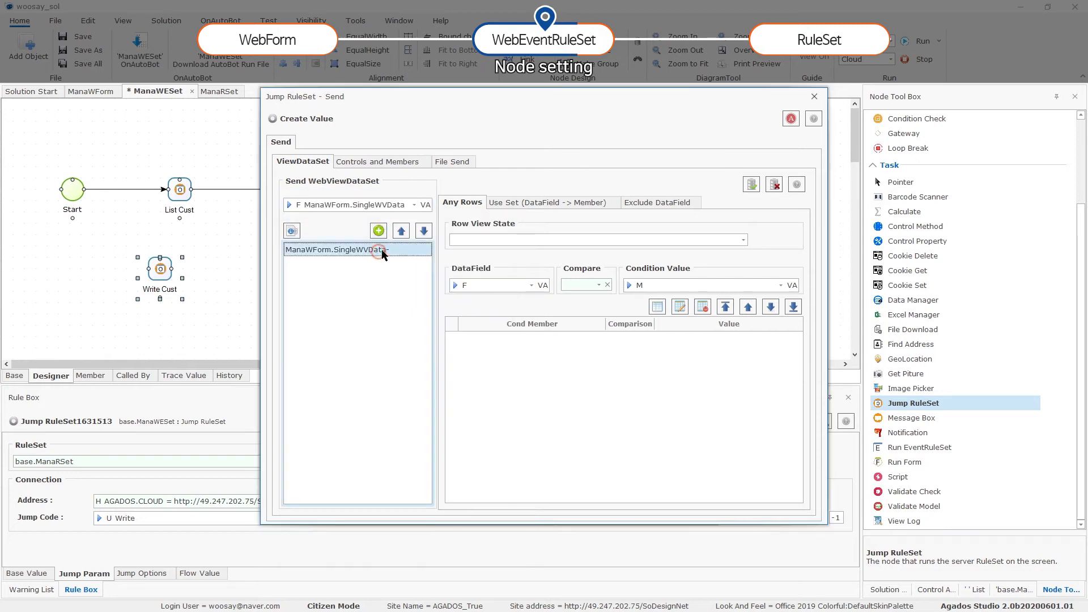
{"action": "left_click", "coordinate": [751, 184]}
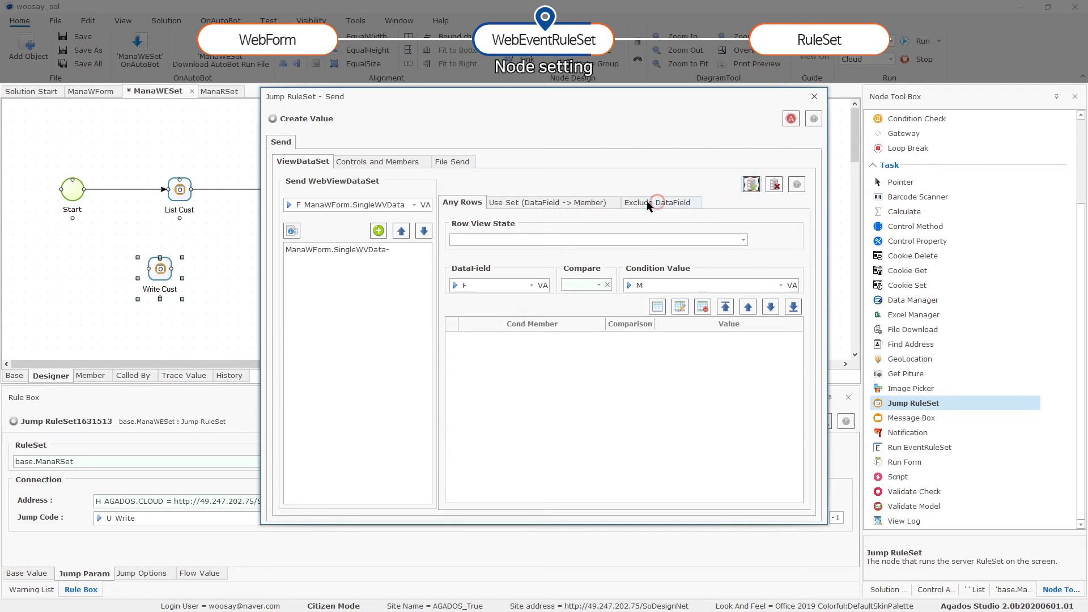
{"action": "left_click", "coordinate": [352, 243]}
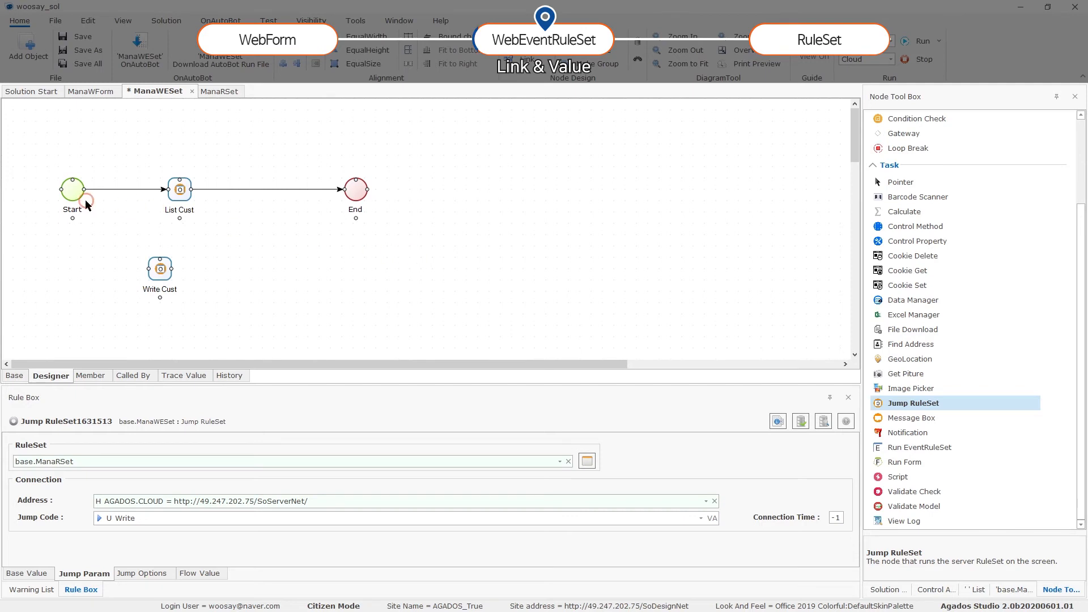
Link Start to Write Cust and Write Cust to List Cust, then move End further right.
{"action": "left_click_drag", "start_coordinate": [86, 194], "coordinate": [147, 274]}
{"action": "left_click", "coordinate": [161, 269]}
{"action": "left_click", "coordinate": [171, 270]}
{"action": "left_click_drag", "start_coordinate": [172, 273], "coordinate": [274, 196]}
{"action": "left_click_drag", "start_coordinate": [356, 193], "coordinate": [413, 193]}
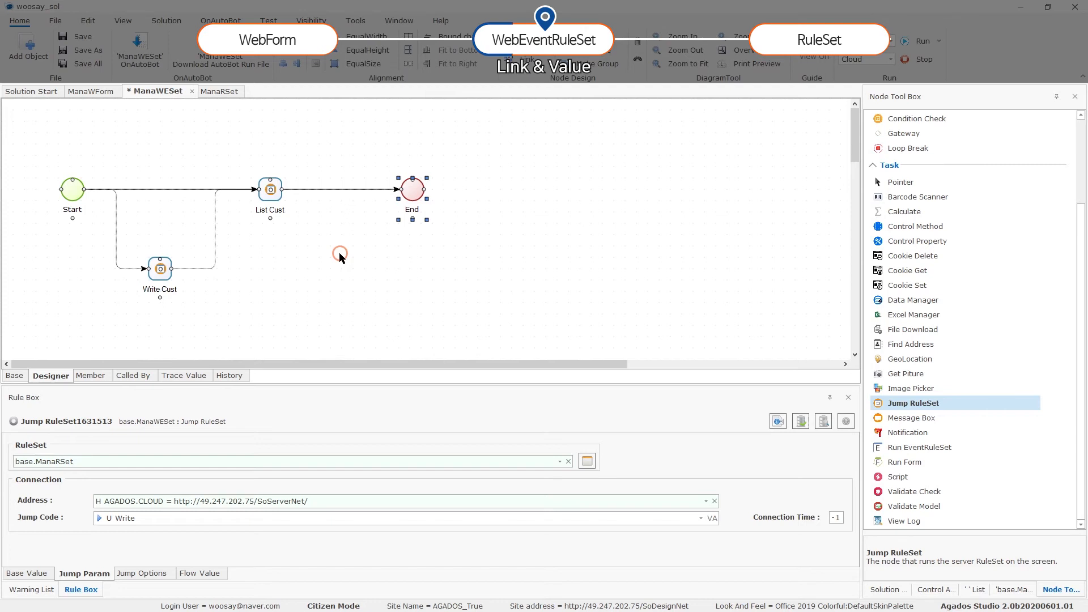
{"action": "left_click", "coordinate": [116, 209]}
Give both Write Cust links the flow condition base.ManaWESet.EVENT_CODE = Write.
{"action": "right_click", "coordinate": [115, 209]}
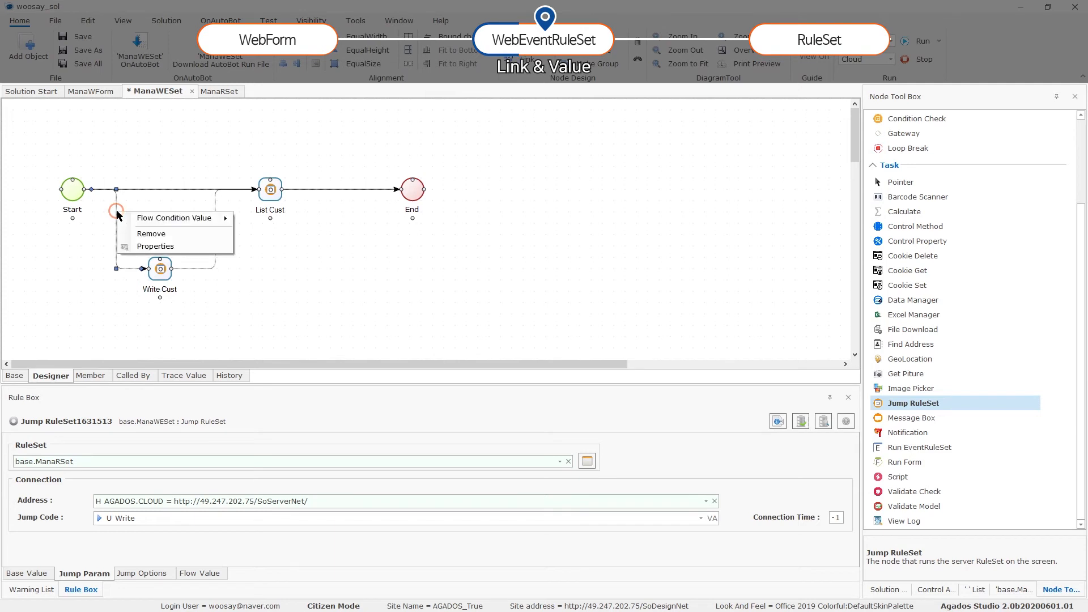
{"action": "mouse_move", "coordinate": [146, 224]}
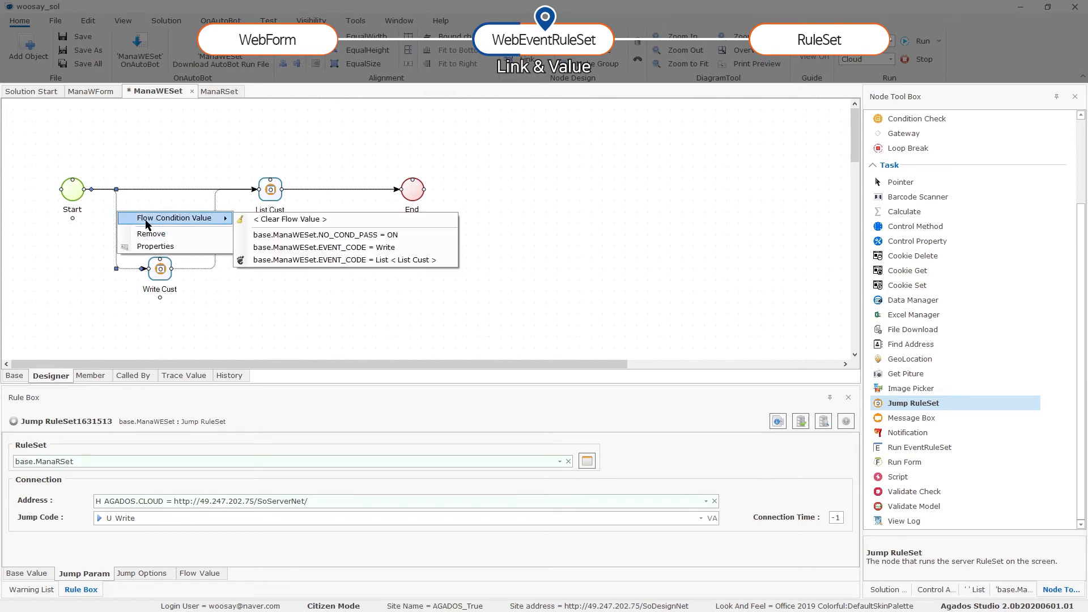
{"action": "left_click", "coordinate": [327, 248]}
{"action": "left_click", "coordinate": [215, 248]}
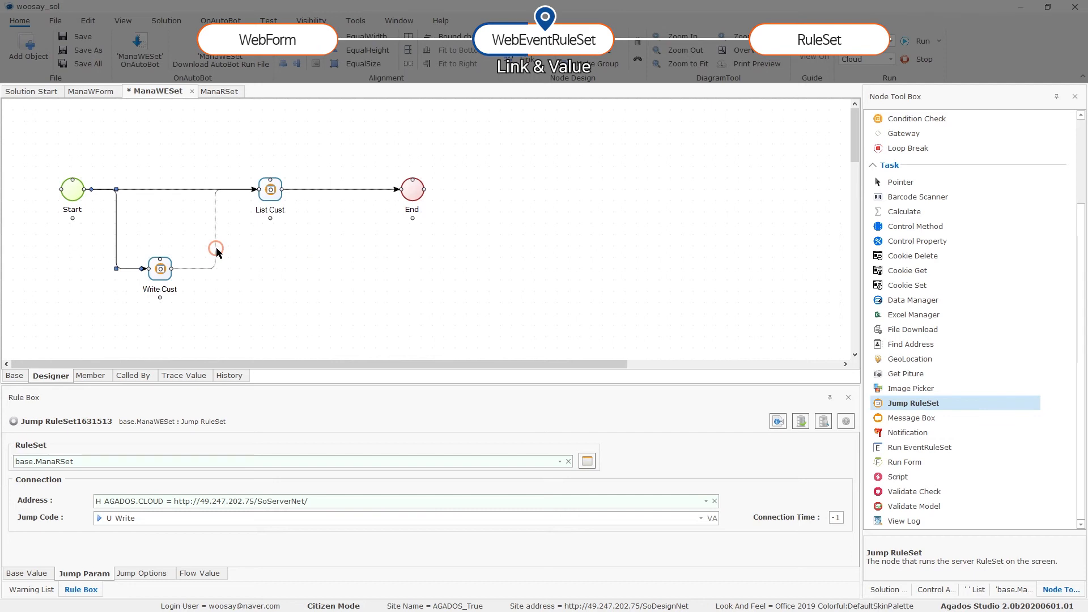
{"action": "right_click", "coordinate": [214, 247]}
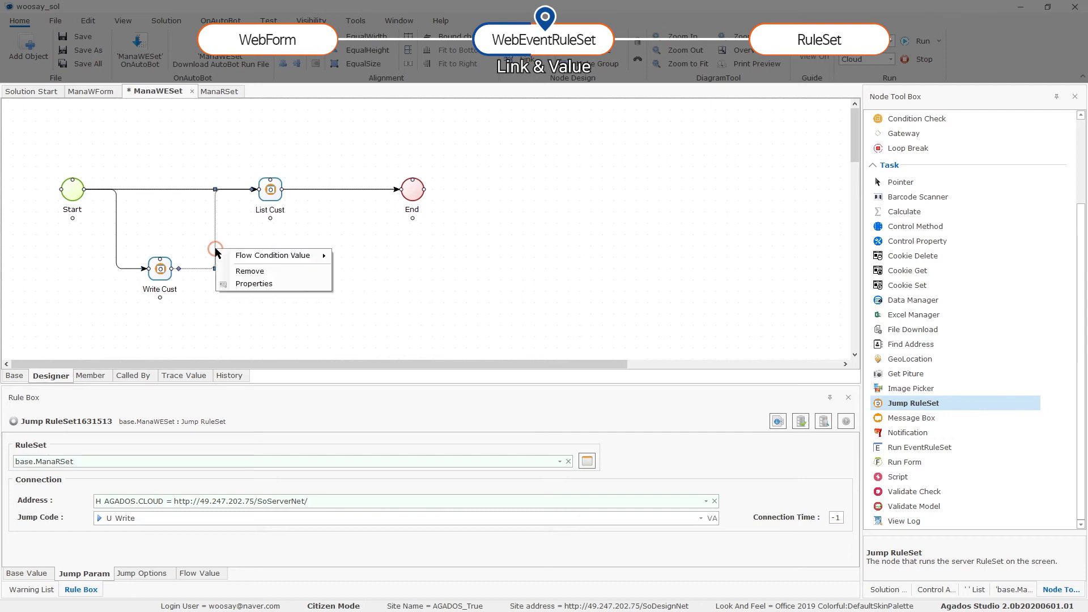
{"action": "mouse_move", "coordinate": [261, 253]}
{"action": "left_click", "coordinate": [389, 272]}
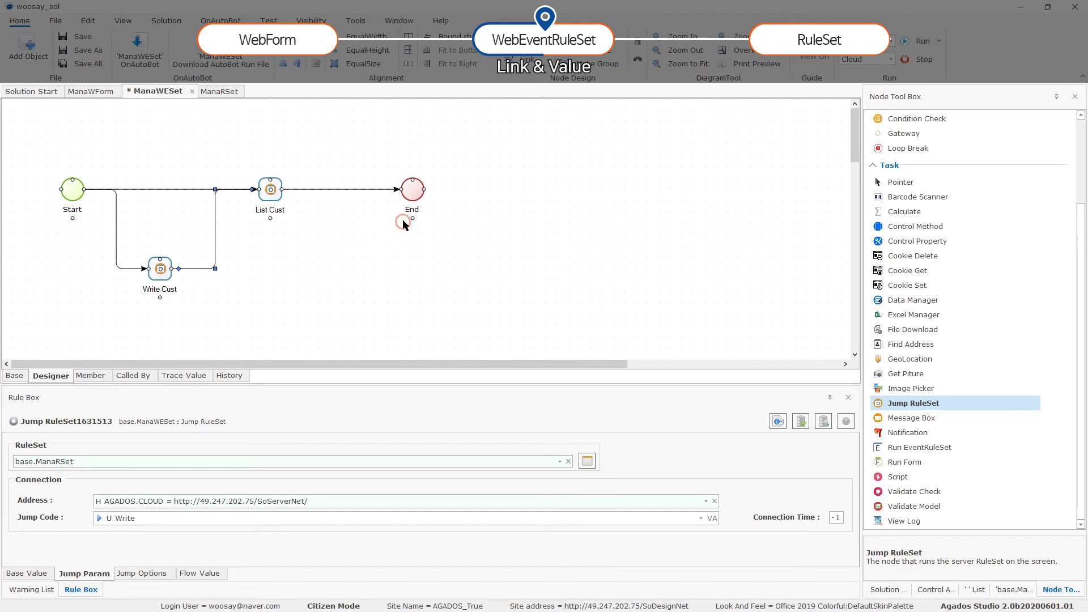
{"action": "left_click", "coordinate": [271, 195]}
Adjust nodes and links on the ManaWESet canvas, then save and publish with F5.
{"action": "left_click", "coordinate": [286, 193]}
{"action": "left_click", "coordinate": [278, 178]}
{"action": "left_click", "coordinate": [266, 178]}
{"action": "left_click", "coordinate": [167, 296]}
{"action": "left_click", "coordinate": [185, 274]}
{"action": "left_click", "coordinate": [222, 269]}
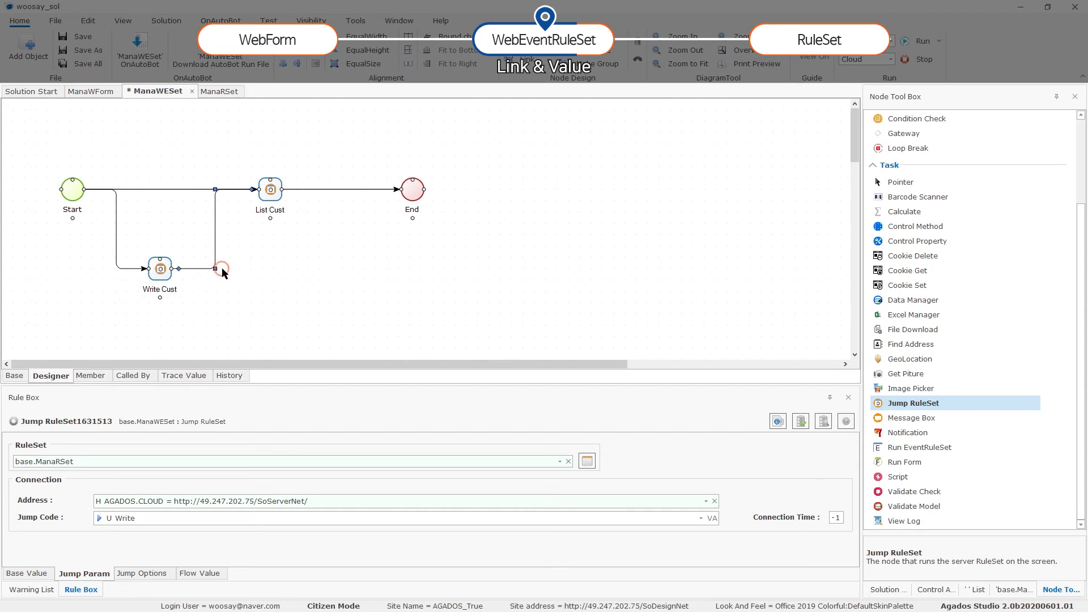
{"action": "left_click", "coordinate": [267, 221]}
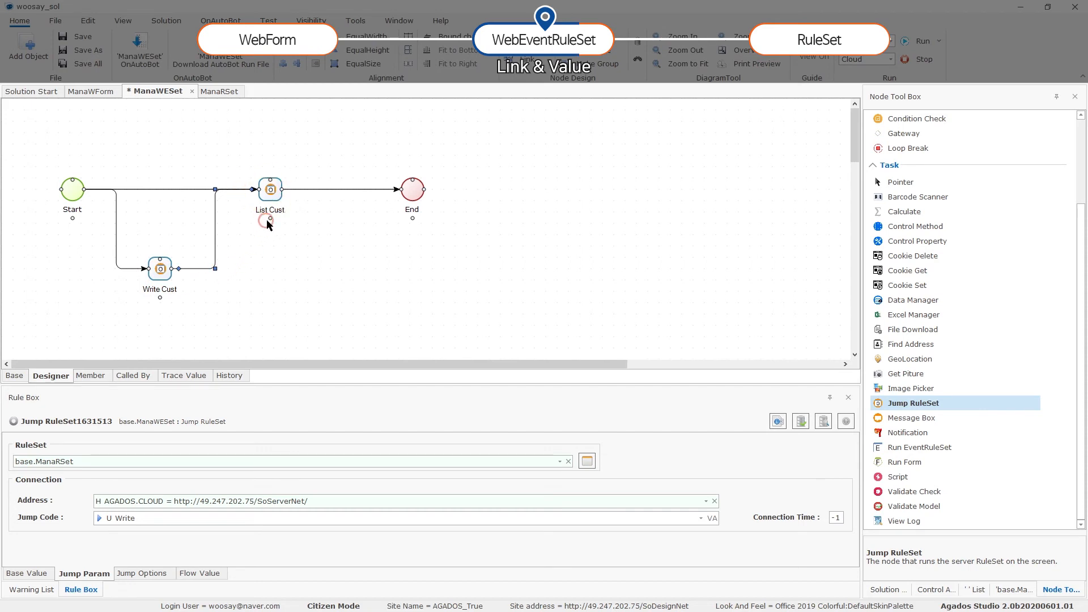
{"action": "left_click", "coordinate": [295, 214]}
{"action": "left_click", "coordinate": [226, 232]}
{"action": "left_click", "coordinate": [268, 228]}
{"action": "left_click", "coordinate": [264, 190]}
{"action": "left_click", "coordinate": [231, 226]}
{"action": "key", "text": "F5"}
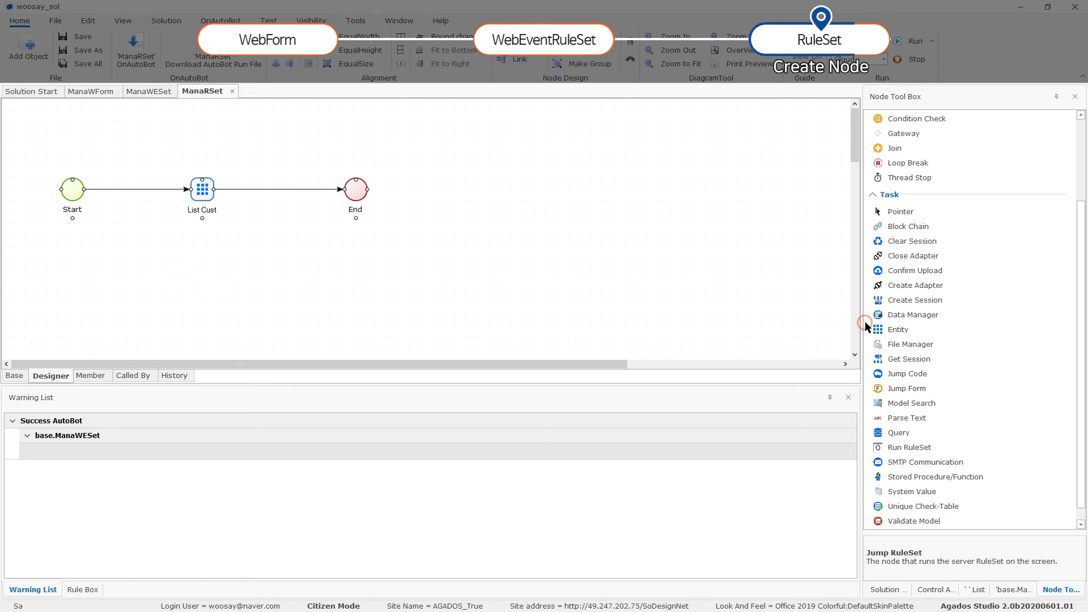
Drop an Entity node beneath List Cust, nudge it into place, and name it Insert Cust.
{"action": "left_click", "coordinate": [899, 329]}
{"action": "left_click", "coordinate": [191, 278]}
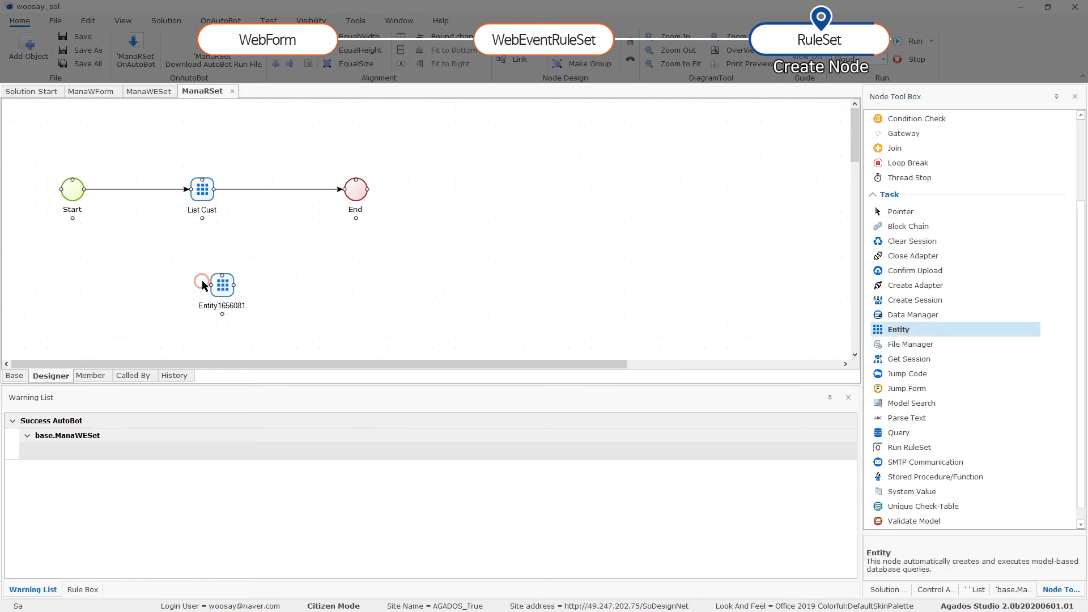
{"action": "left_click_drag", "start_coordinate": [202, 280], "coordinate": [221, 291]}
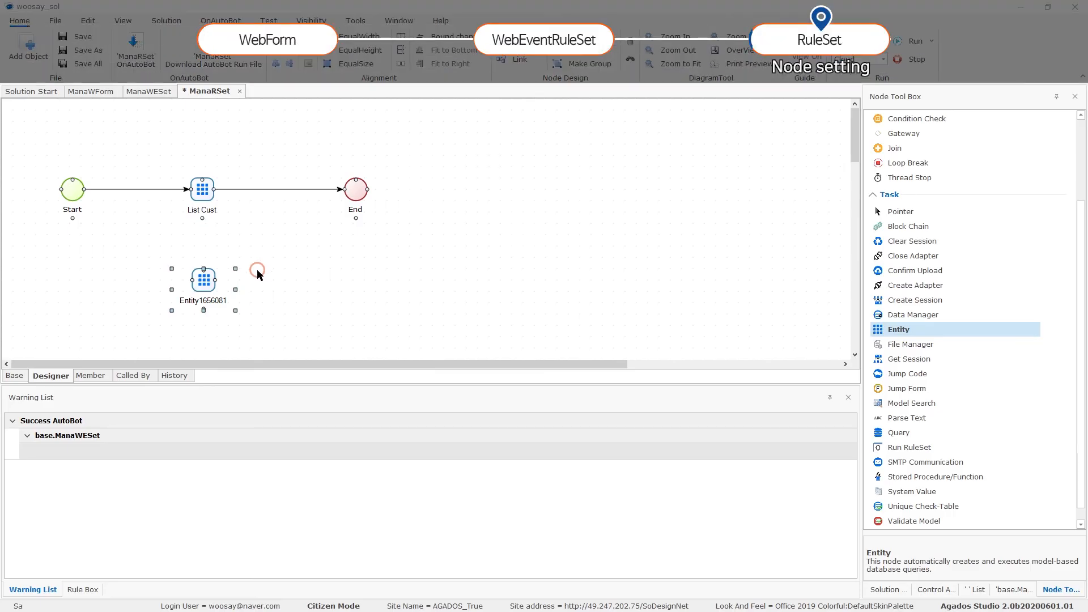
{"action": "double_click", "coordinate": [208, 284]}
{"action": "left_click", "coordinate": [27, 574]}
{"action": "double_click", "coordinate": [153, 466]}
{"action": "type", "text": "Inse"}
{"action": "type", "text": "rt Cust"}
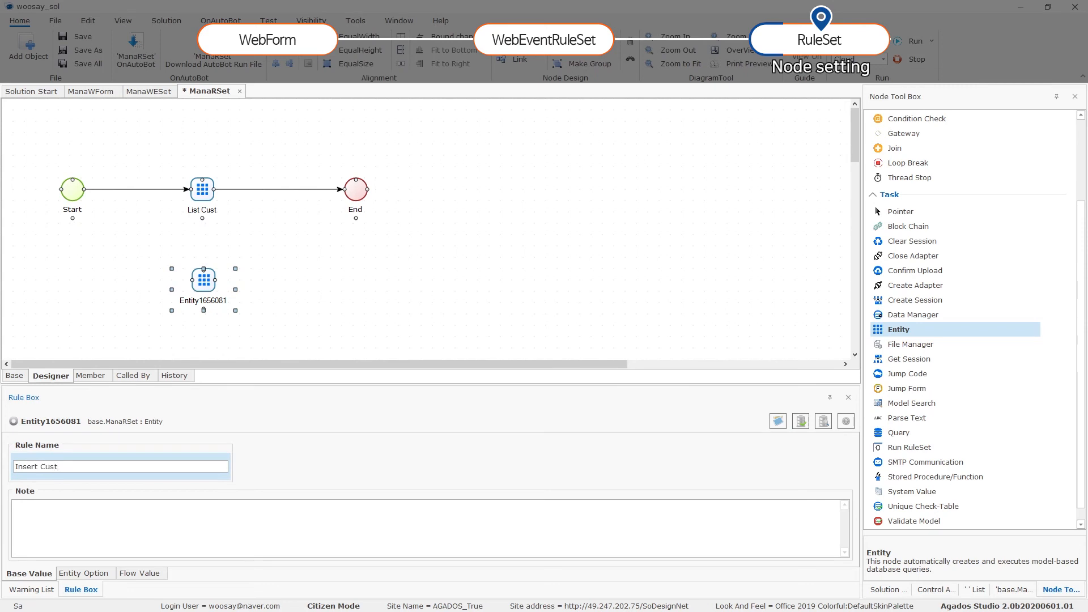
Connect the entity node through the existing AGADOS.CLOUD.MYSQL database adapter.
{"action": "left_click", "coordinate": [82, 573]}
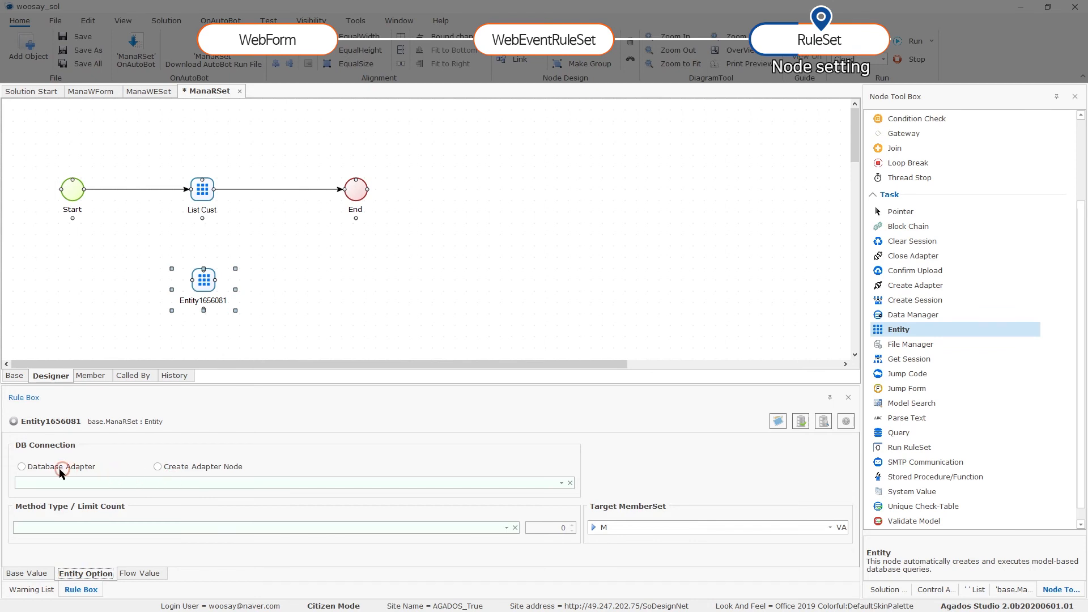
{"action": "left_click", "coordinate": [22, 466]}
{"action": "left_click", "coordinate": [23, 466]}
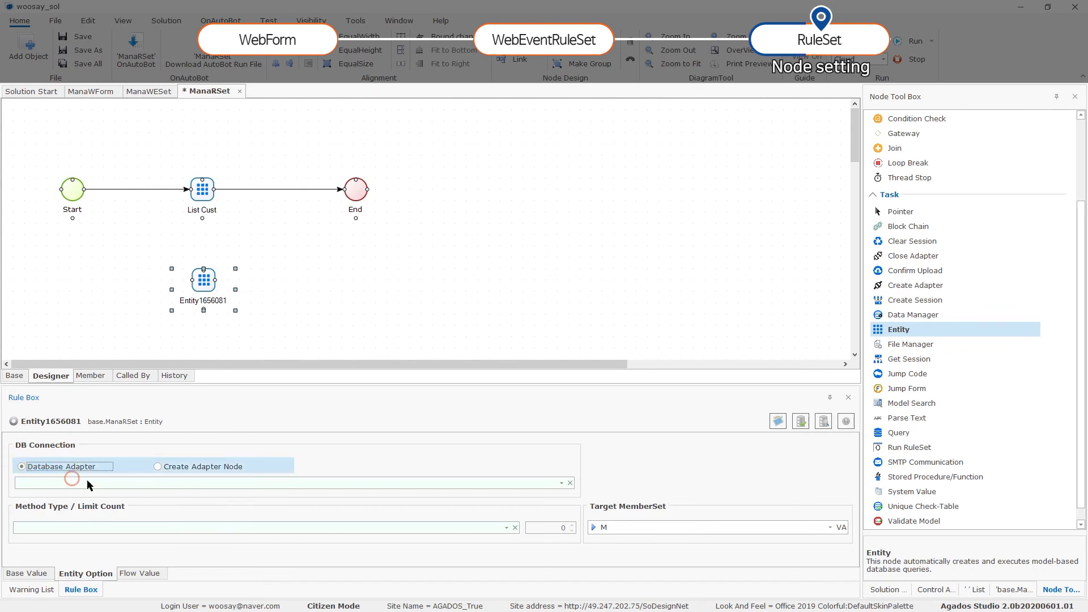
{"action": "left_click", "coordinate": [518, 483]}
{"action": "left_click", "coordinate": [403, 347]}
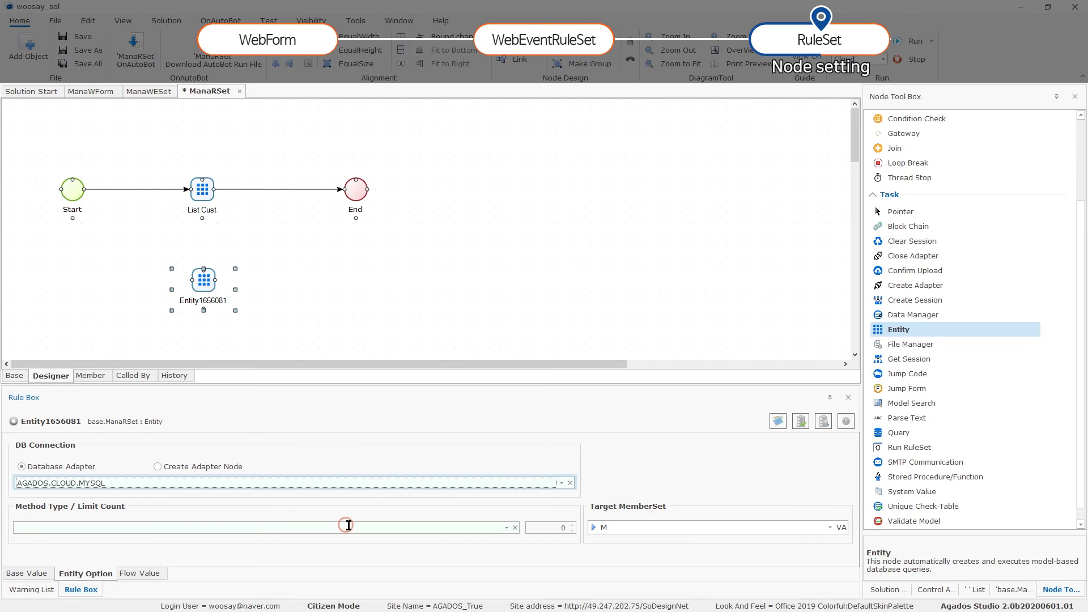
Set Method Type to Insert targeting CustMSet and apply, naming the node Insert Cust.
{"action": "left_click", "coordinate": [504, 527]}
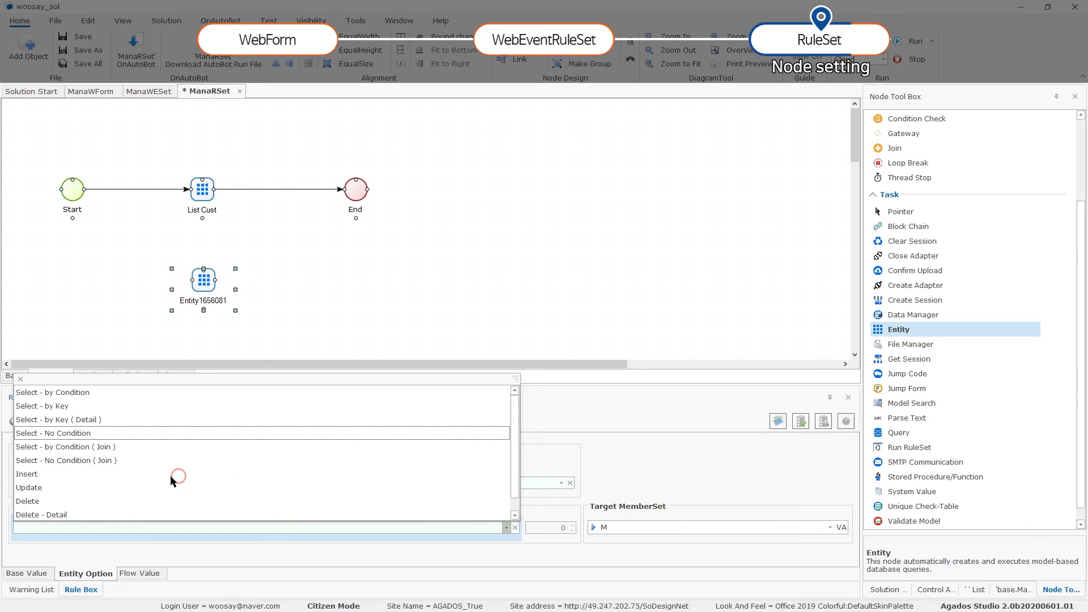
{"action": "left_click", "coordinate": [40, 474]}
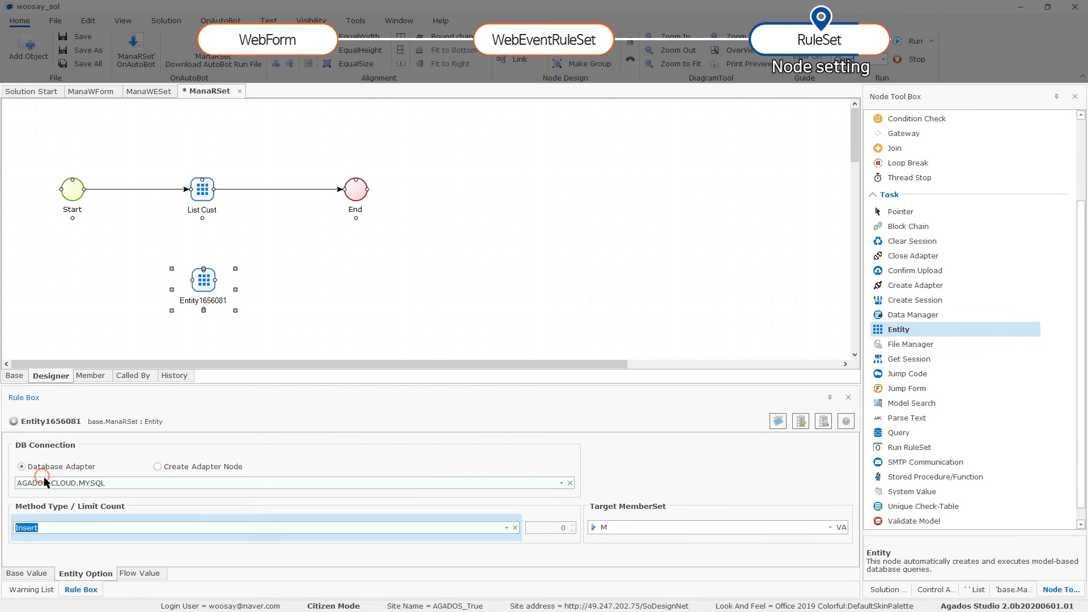
{"action": "left_click", "coordinate": [830, 527]}
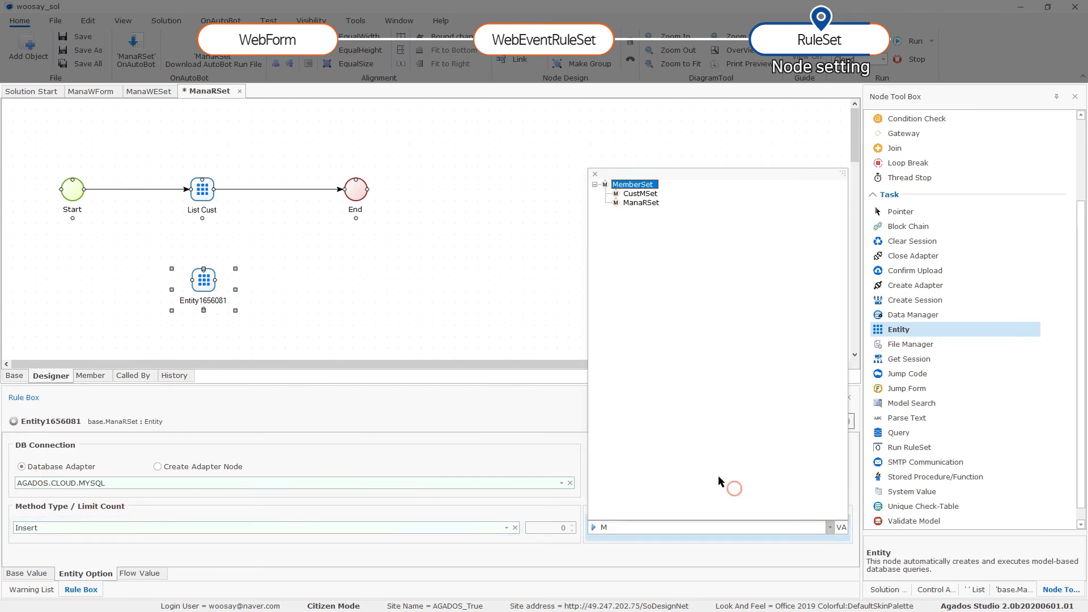
{"action": "left_click", "coordinate": [640, 193]}
{"action": "left_click", "coordinate": [800, 422]}
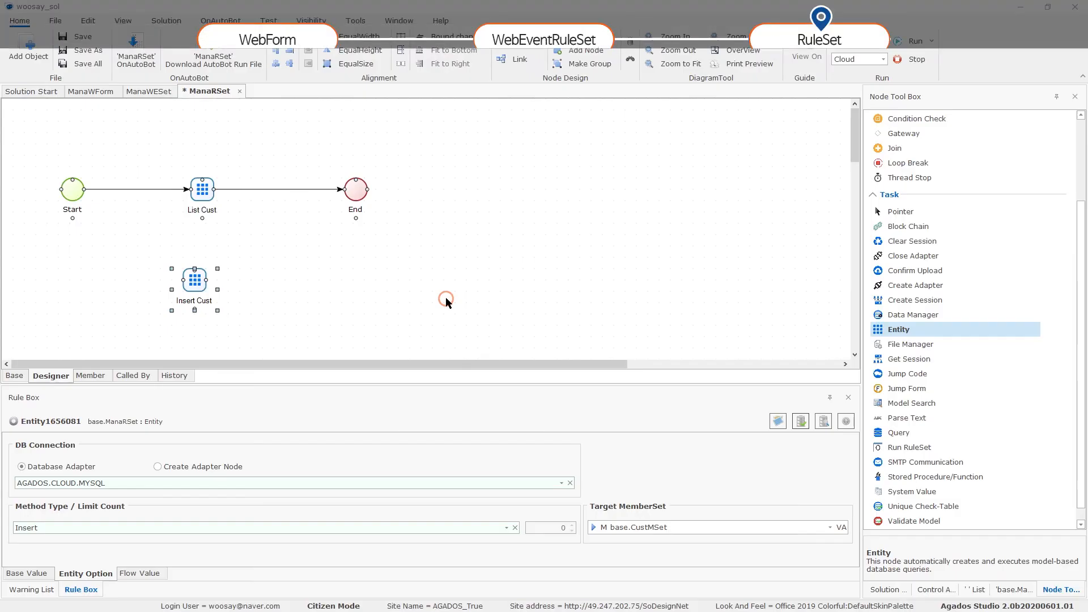
{"action": "left_click", "coordinate": [159, 290]}
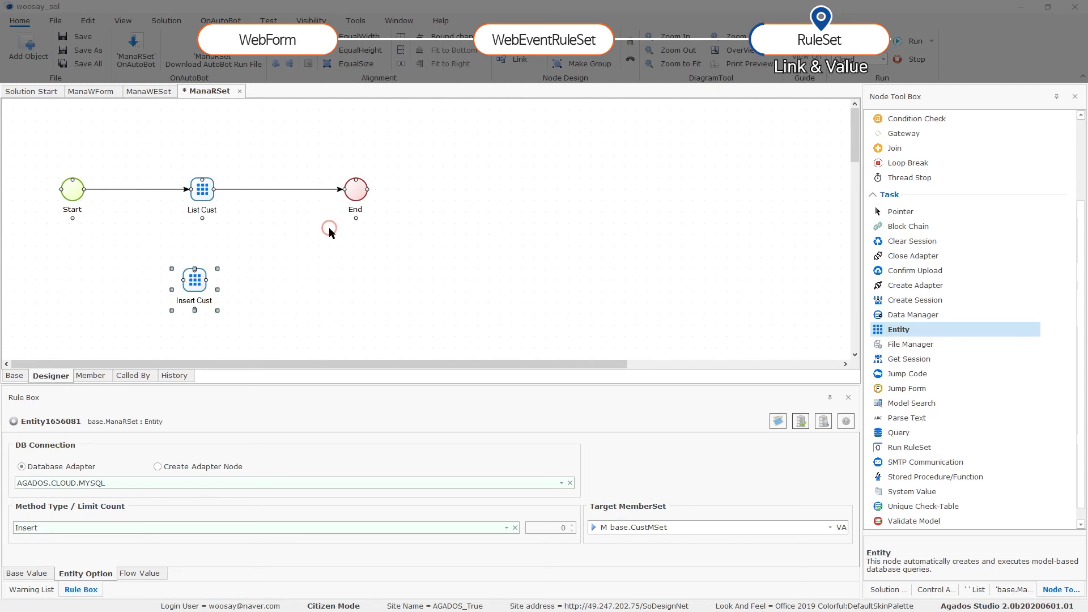
Link Start to the Insert Cust node, leaving the link's flow condition unchanged.
{"action": "mouse_move", "coordinate": [84, 189]}
{"action": "left_mouse_down"}
{"action": "mouse_move", "coordinate": [175, 280]}
{"action": "mouse_move", "coordinate": [253, 277]}
{"action": "mouse_move", "coordinate": [340, 199]}
{"action": "left_mouse_up"}
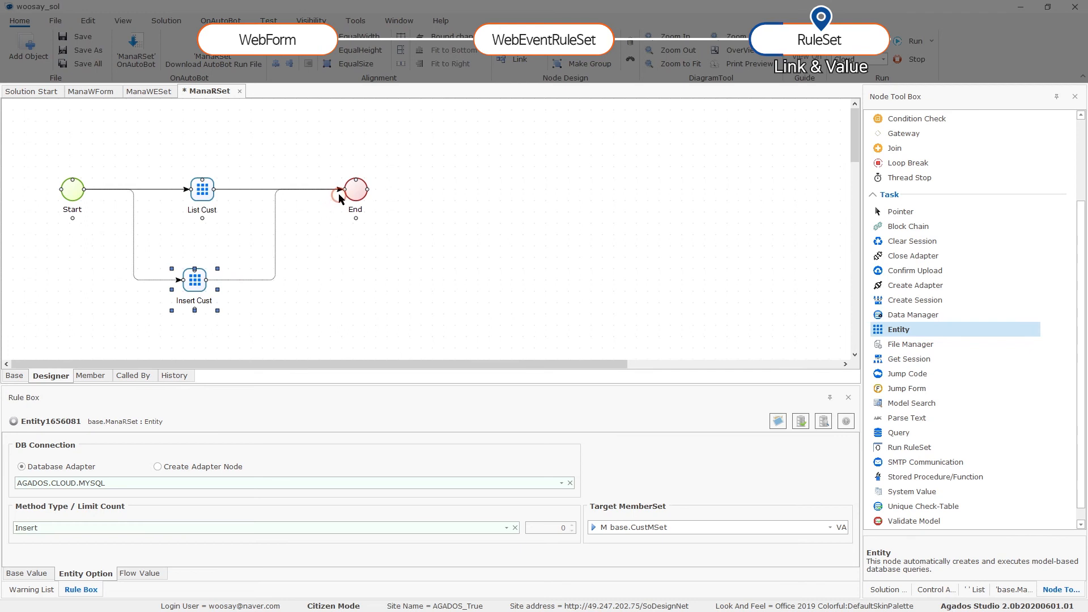
{"action": "right_click", "coordinate": [133, 238]}
{"action": "mouse_move", "coordinate": [158, 245]}
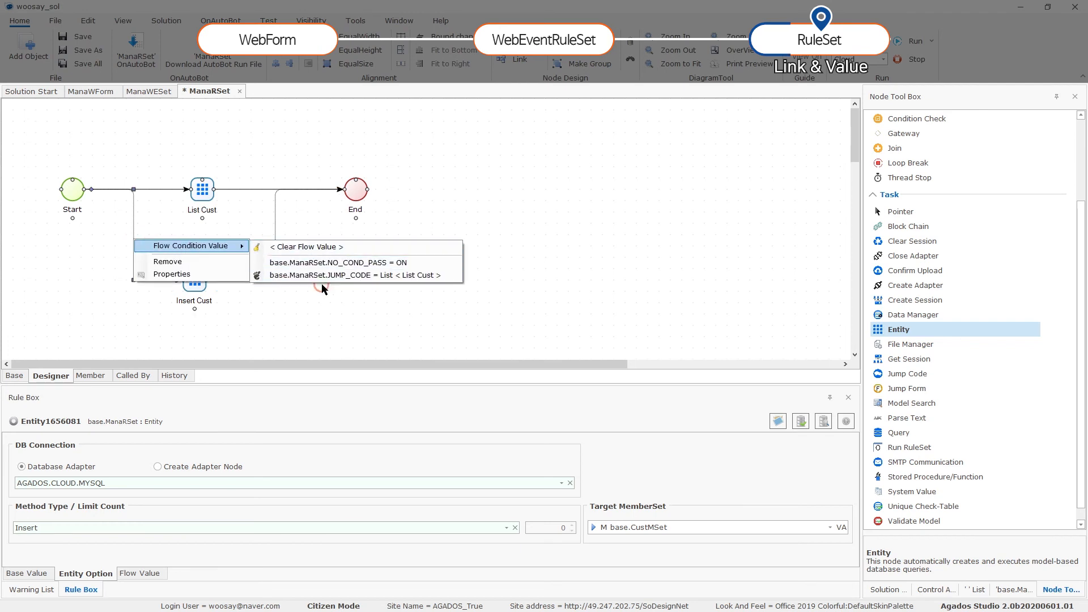
{"action": "left_click", "coordinate": [90, 219]}
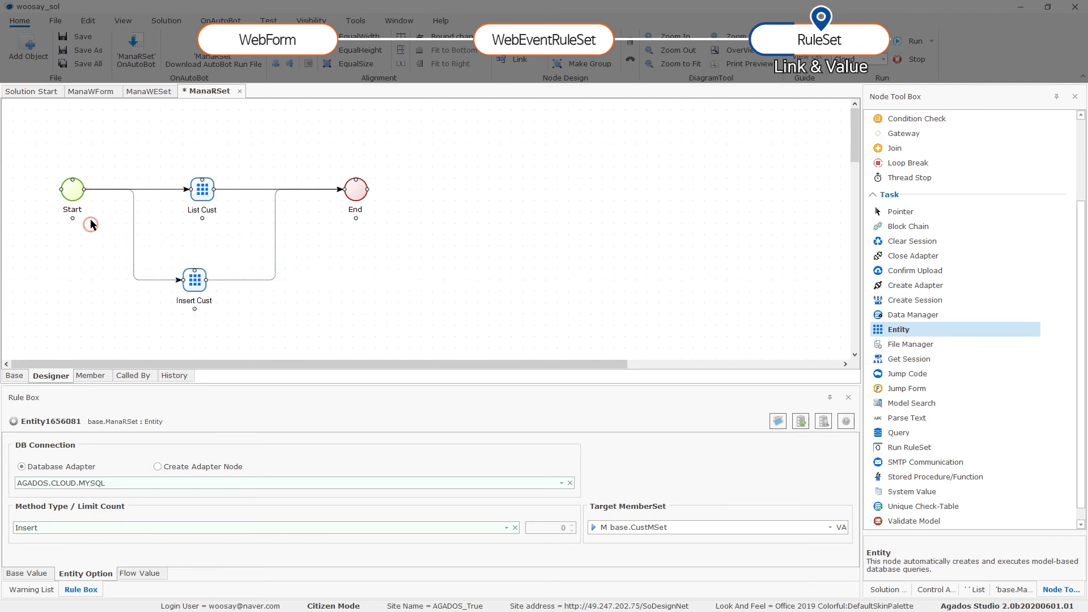
{"action": "left_click", "coordinate": [72, 196]}
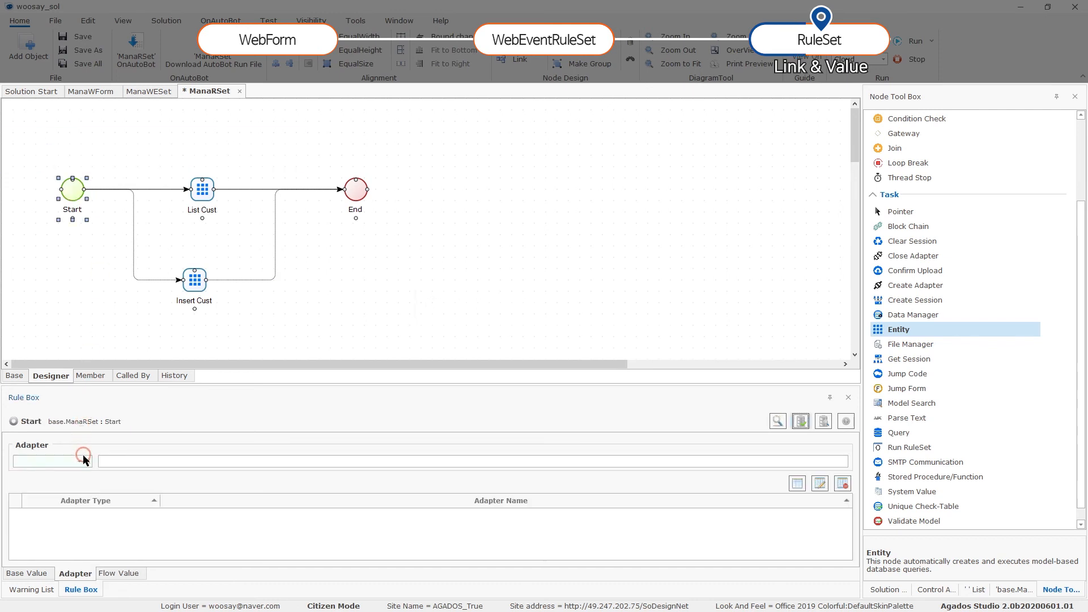
Add and save a JUMP_CODE = Write flow value condition on the Start node.
{"action": "left_click", "coordinate": [122, 575]}
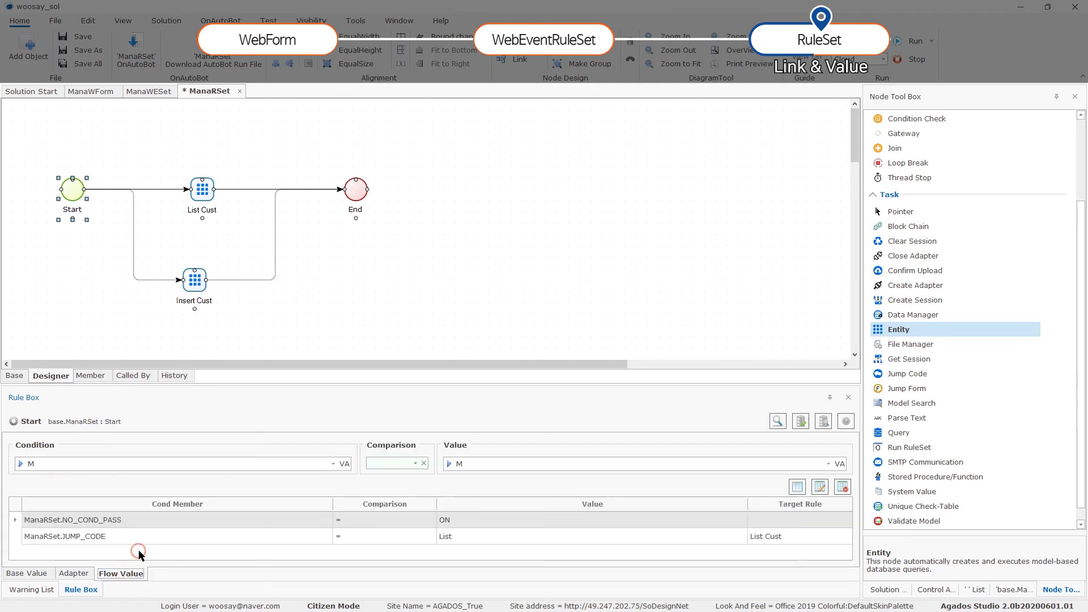
{"action": "left_click", "coordinate": [332, 464]}
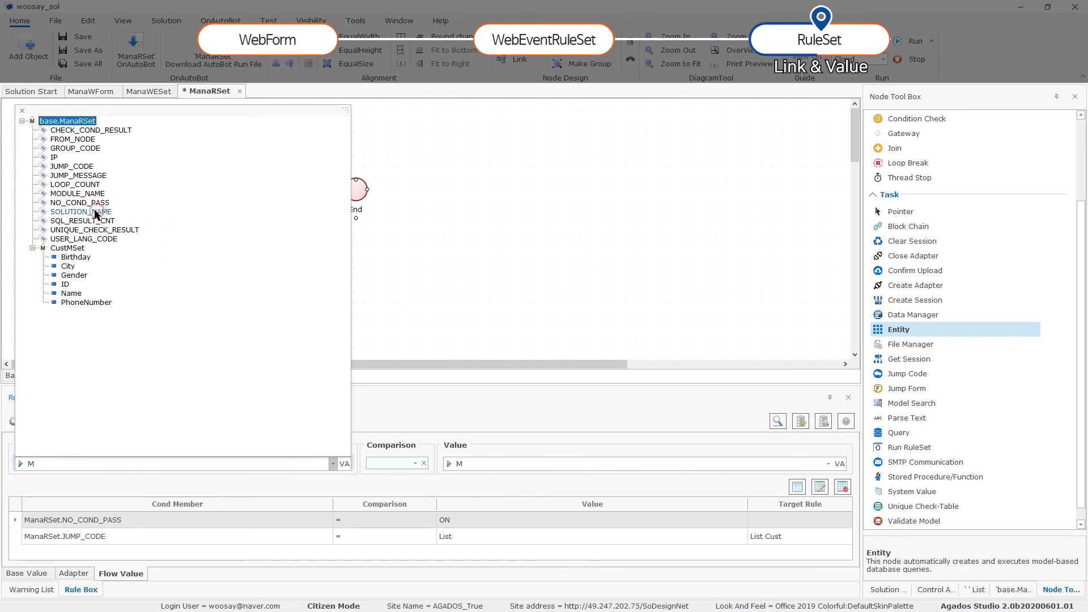
{"action": "left_click", "coordinate": [72, 166]}
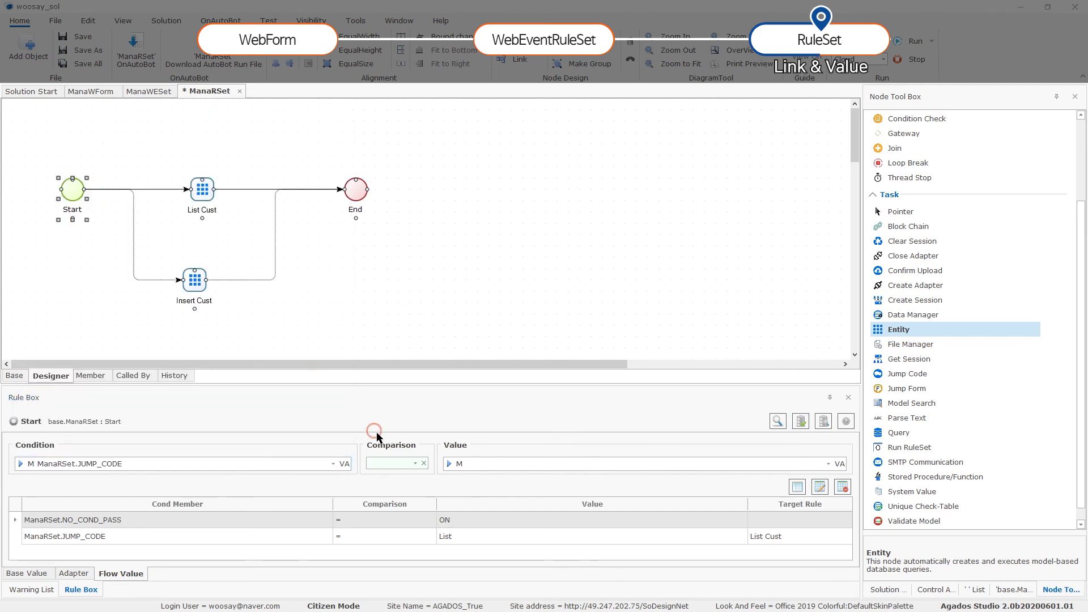
{"action": "left_click", "coordinate": [415, 464]}
{"action": "left_click", "coordinate": [381, 286]}
{"action": "left_click", "coordinate": [591, 464]}
{"action": "type", "text": "W"}
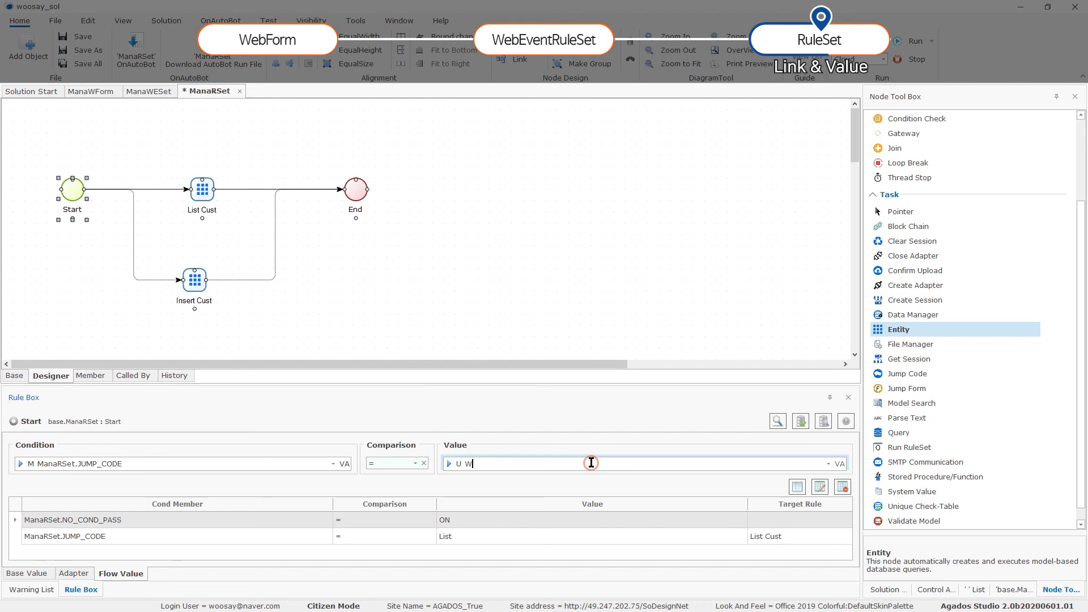
{"action": "type", "text": "rite"}
{"action": "left_click", "coordinate": [820, 486]}
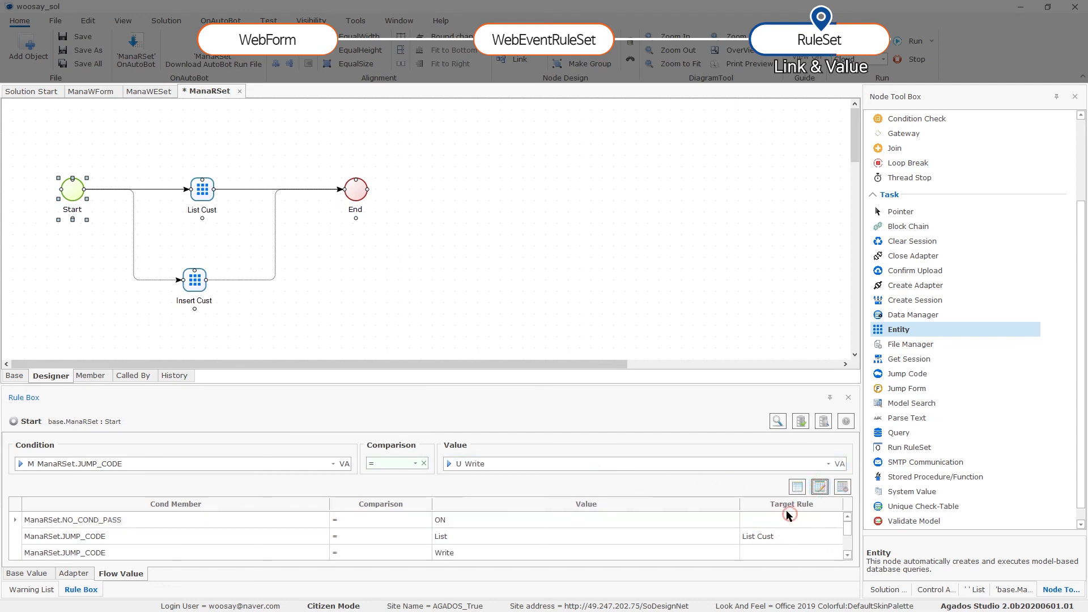
{"action": "left_click", "coordinate": [801, 424]}
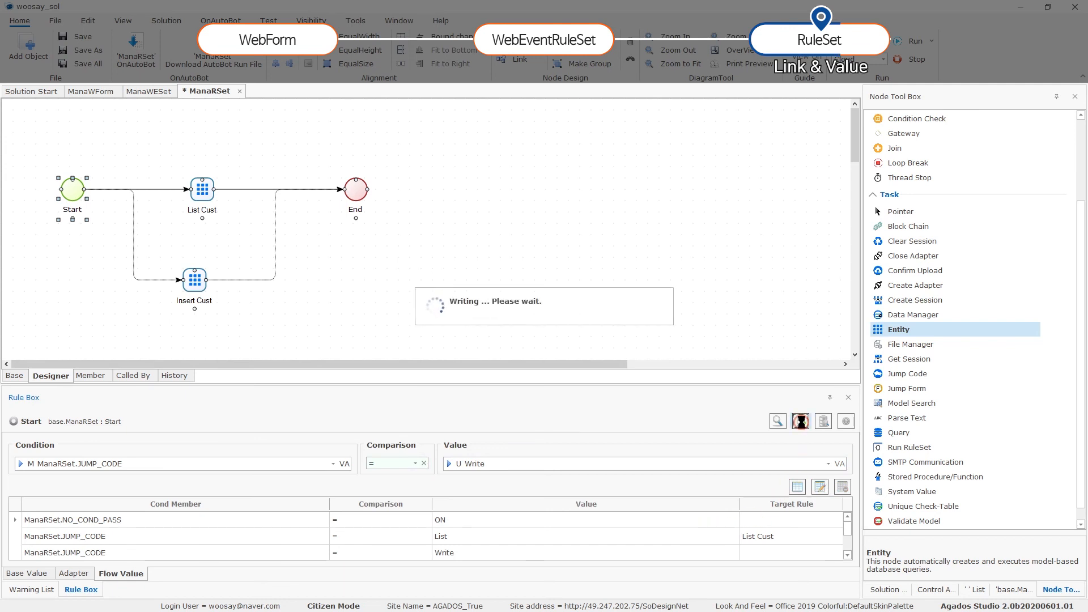
Make Start→Insert Cust require JUMP_CODE = Write, Insert Cust→End unconditional, and save ManaRSet.
{"action": "left_click", "coordinate": [191, 222]}
{"action": "right_click", "coordinate": [133, 220]}
{"action": "mouse_move", "coordinate": [205, 225]}
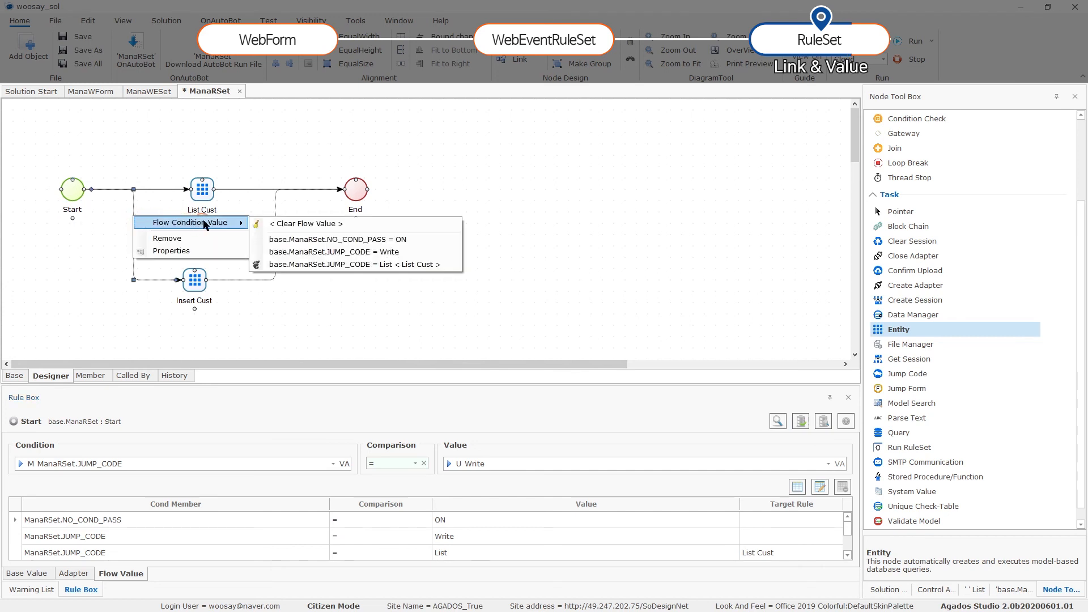
{"action": "left_click", "coordinate": [332, 252]}
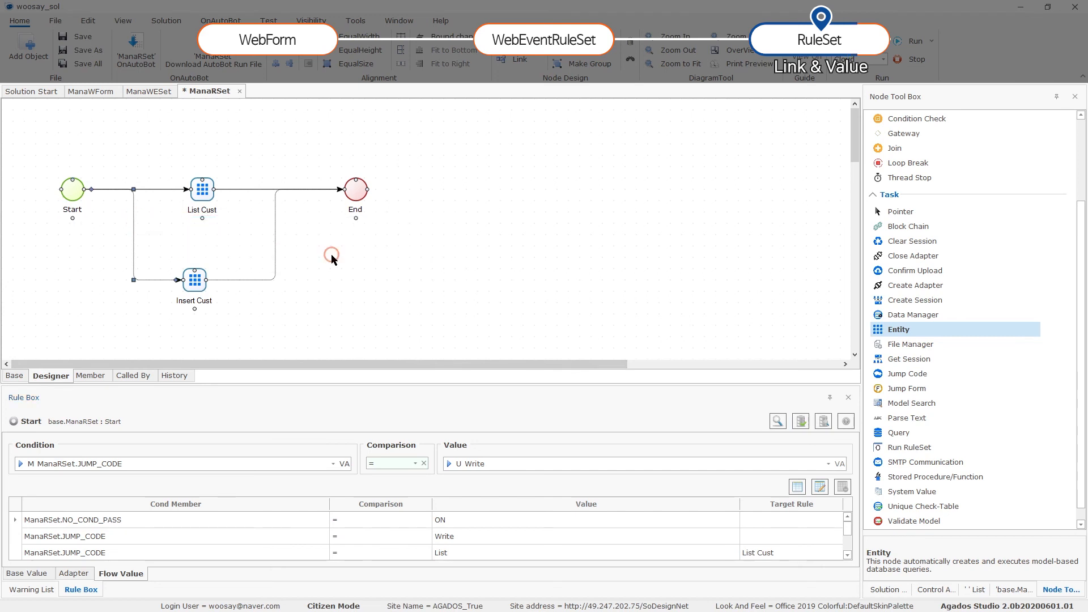
{"action": "right_click", "coordinate": [274, 244]}
{"action": "mouse_move", "coordinate": [340, 252]}
{"action": "left_click", "coordinate": [433, 268]}
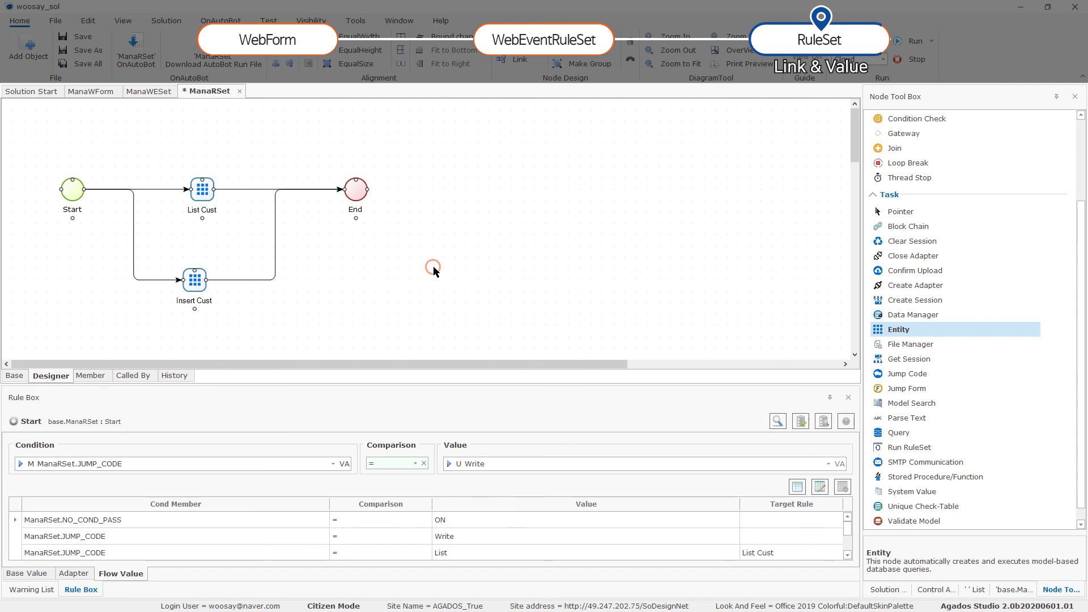
{"action": "key", "text": "ctrl+s"}
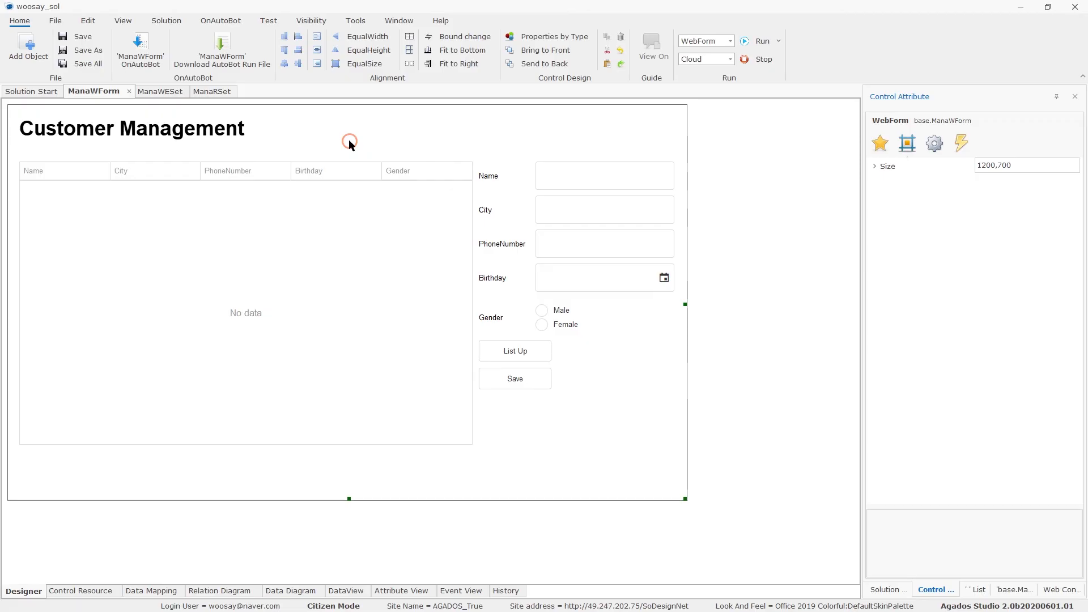
Open the ManaWForm tab in a new default-browser tab to generate the page.
{"action": "right_click", "coordinate": [108, 93]}
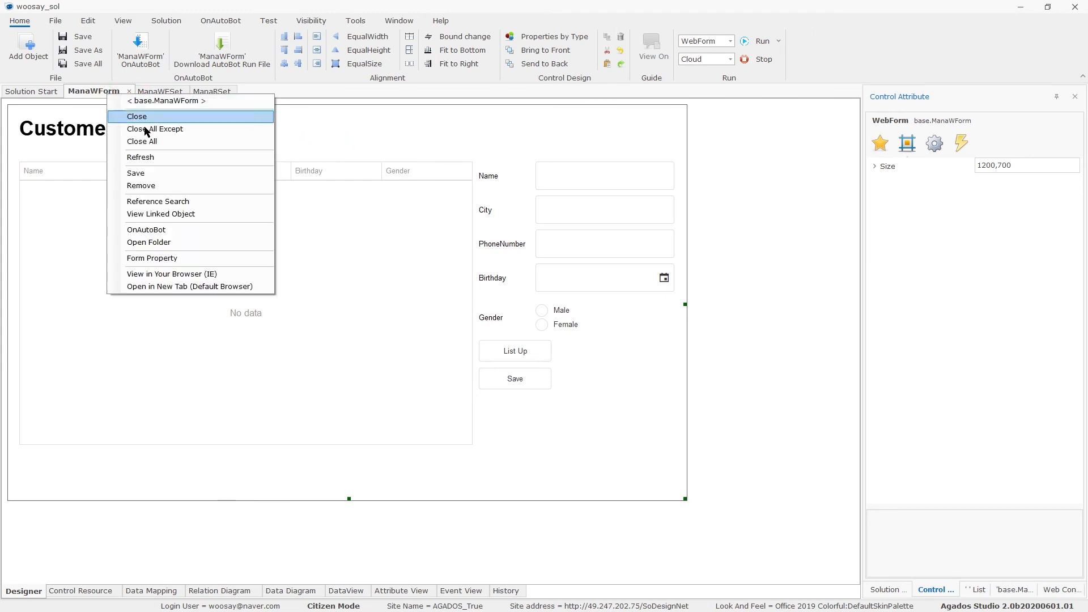
{"action": "left_click", "coordinate": [203, 268]}
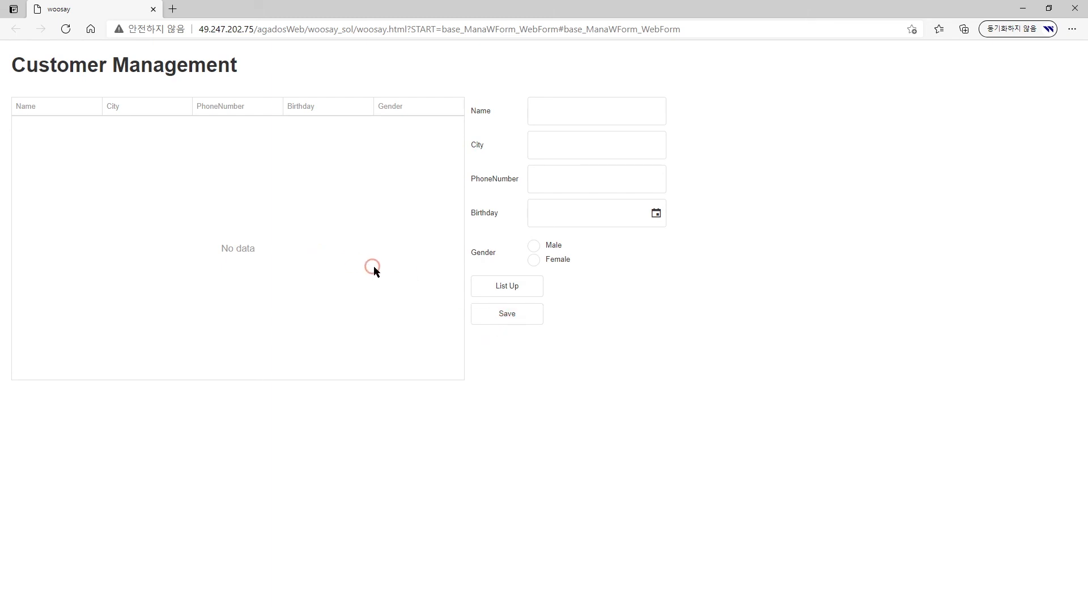
Load the customer list, then enter the customer's name, New York, and phone number.
{"action": "left_click", "coordinate": [486, 288]}
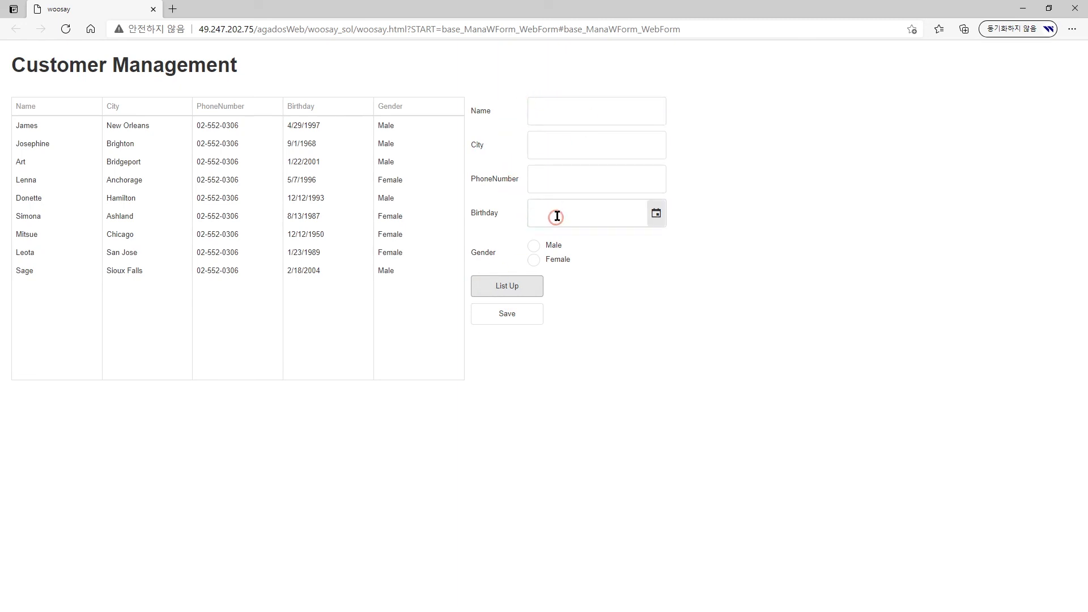
{"action": "left_click", "coordinate": [557, 113]}
{"action": "key", "text": "Tab"}
{"action": "type", "text": "New York"}
{"action": "key", "text": "Tab"}
Set birthday 3/9/2021 and gender Male, save the customer, and return to Agados Studio.
{"action": "left_click", "coordinate": [656, 213]}
{"action": "left_click", "coordinate": [598, 314]}
{"action": "left_click", "coordinate": [533, 245]}
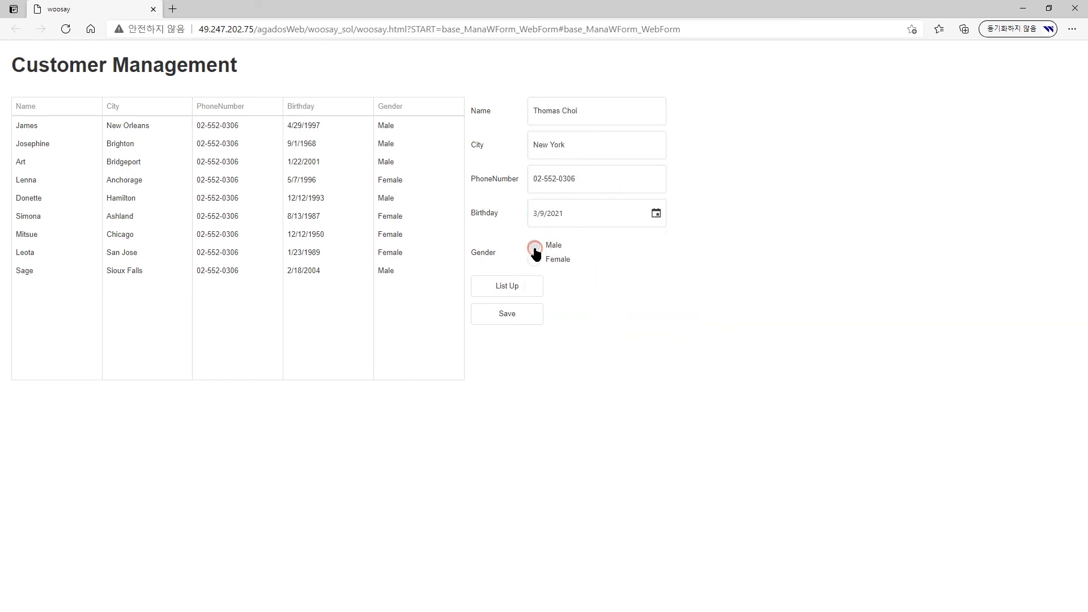
{"action": "left_click", "coordinate": [533, 317]}
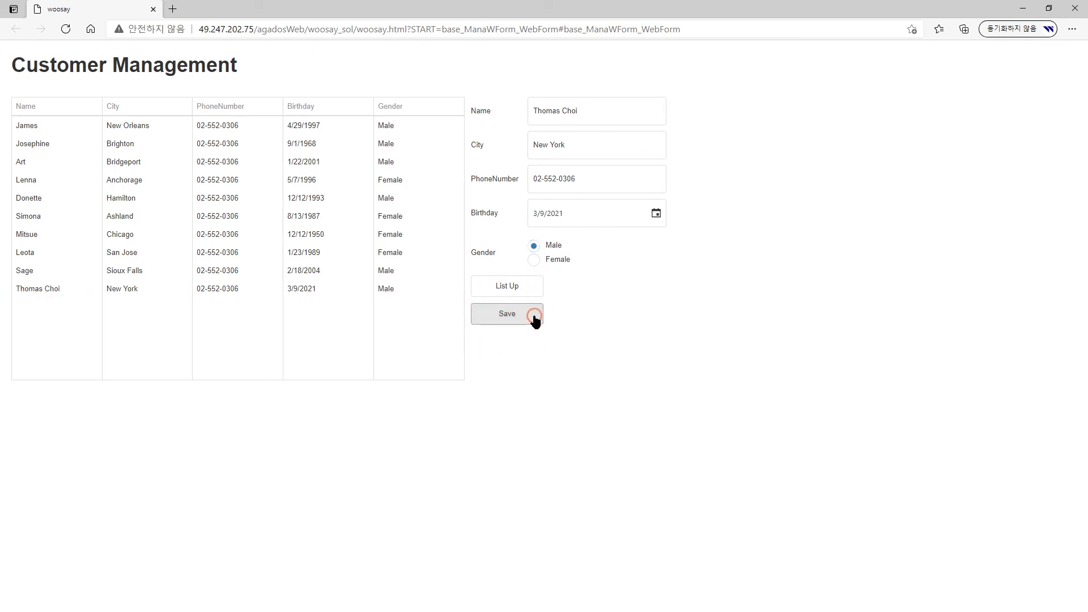
{"action": "left_click", "coordinate": [22, 298]}
{"action": "key", "text": "alt+Tab"}
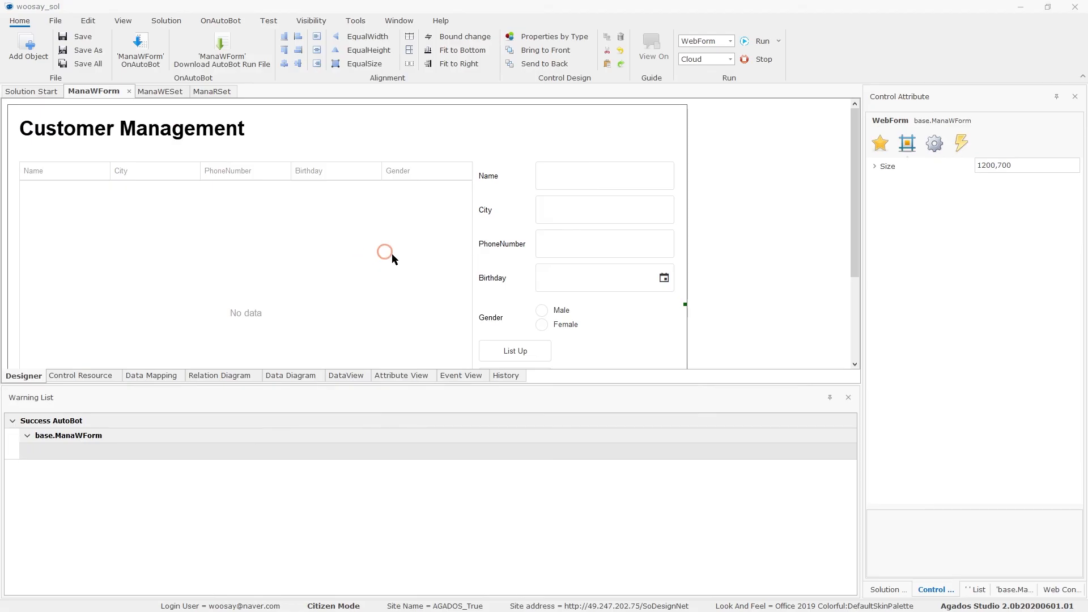
Check the ManaWESet web event flow, then go back to the ManaRSet diagram.
{"action": "scroll", "coordinate": [517, 357], "scroll_direction": "down", "scroll_amount": 1}
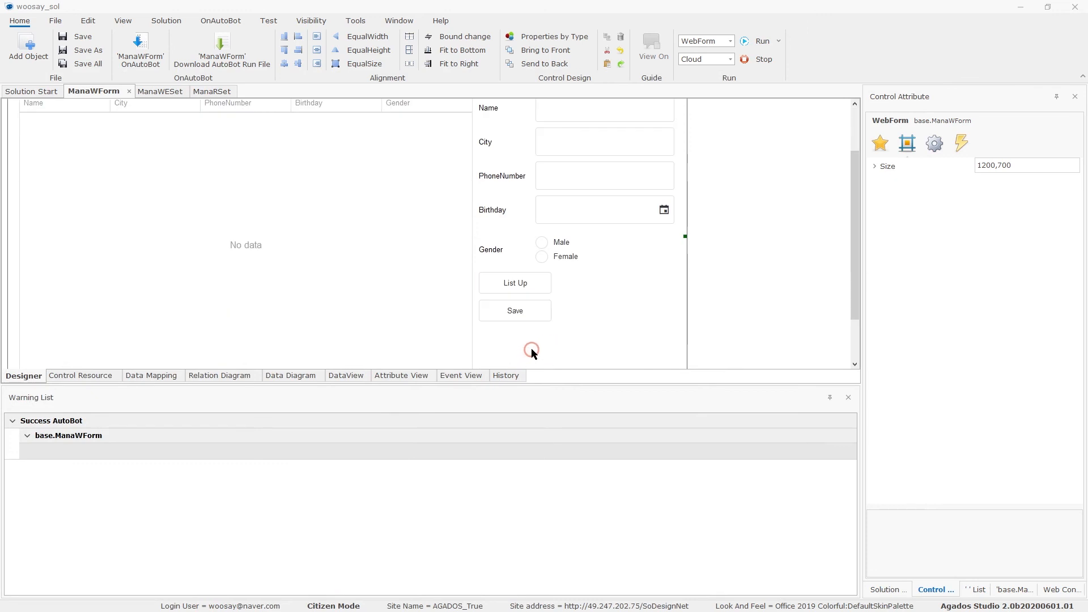
{"action": "left_click", "coordinate": [169, 91]}
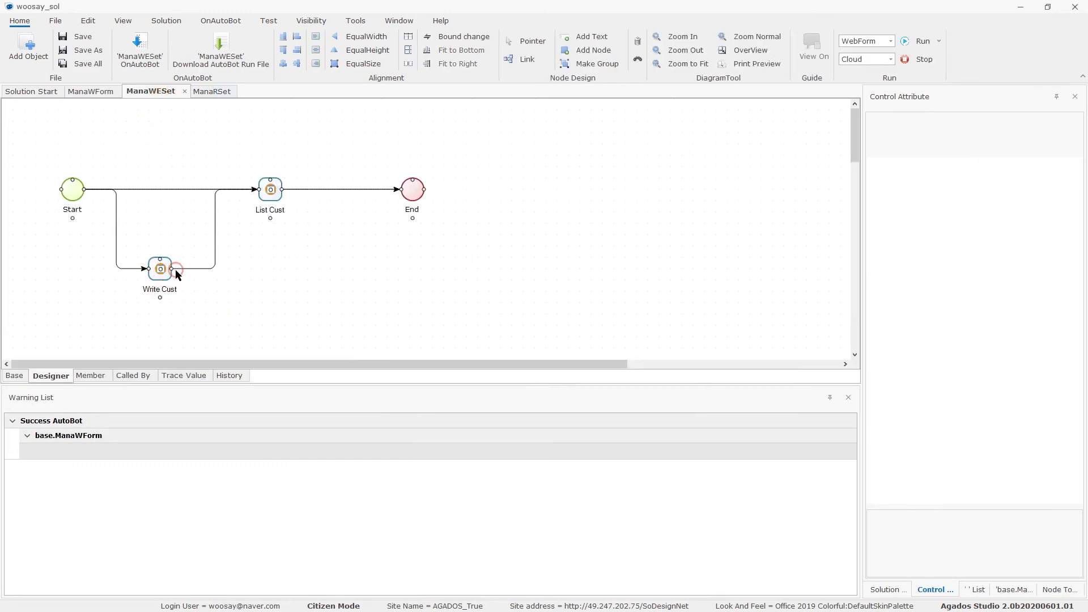
{"action": "left_click", "coordinate": [211, 90]}
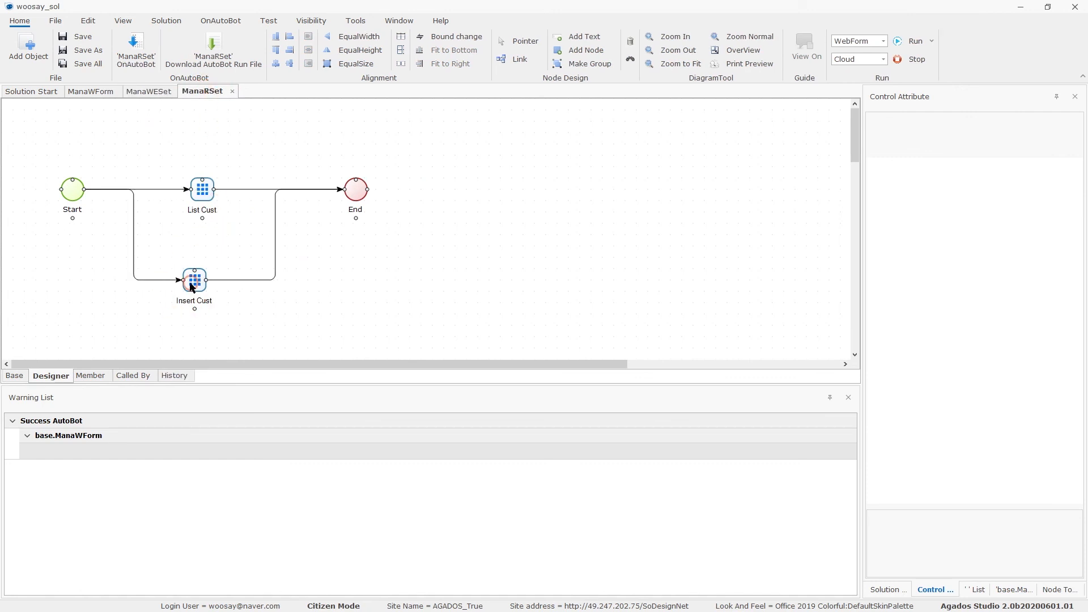